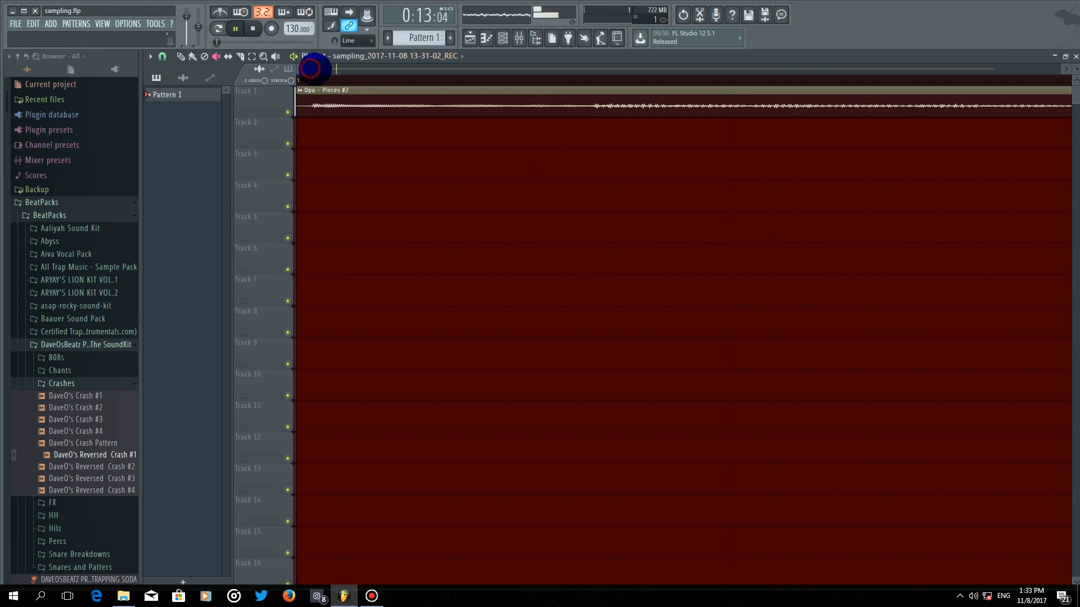
{"action": "left_click", "coordinate": [330, 67]}
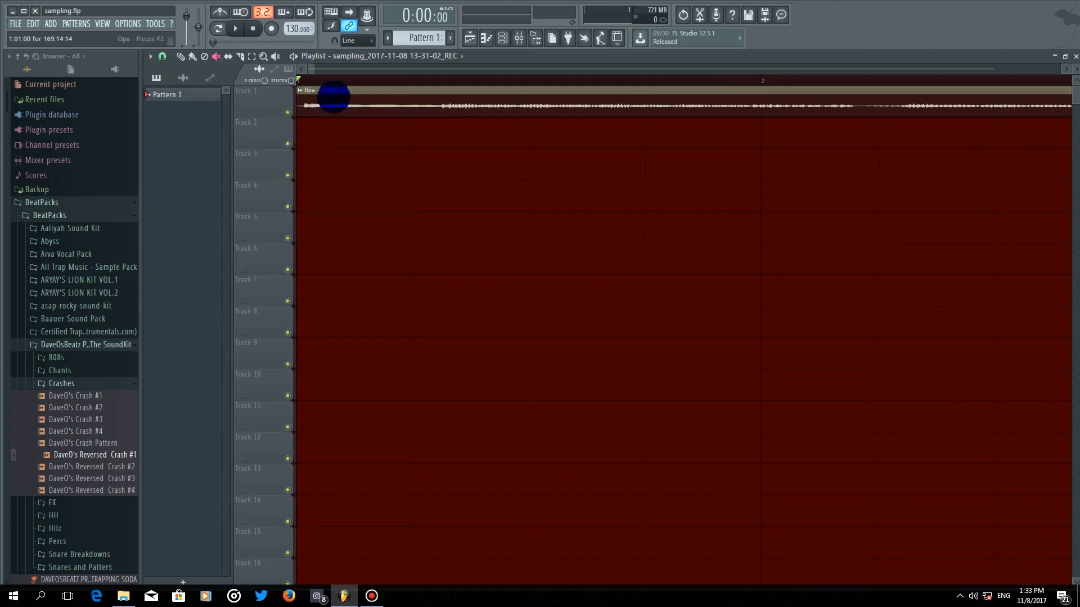
{"action": "key", "text": "p"}
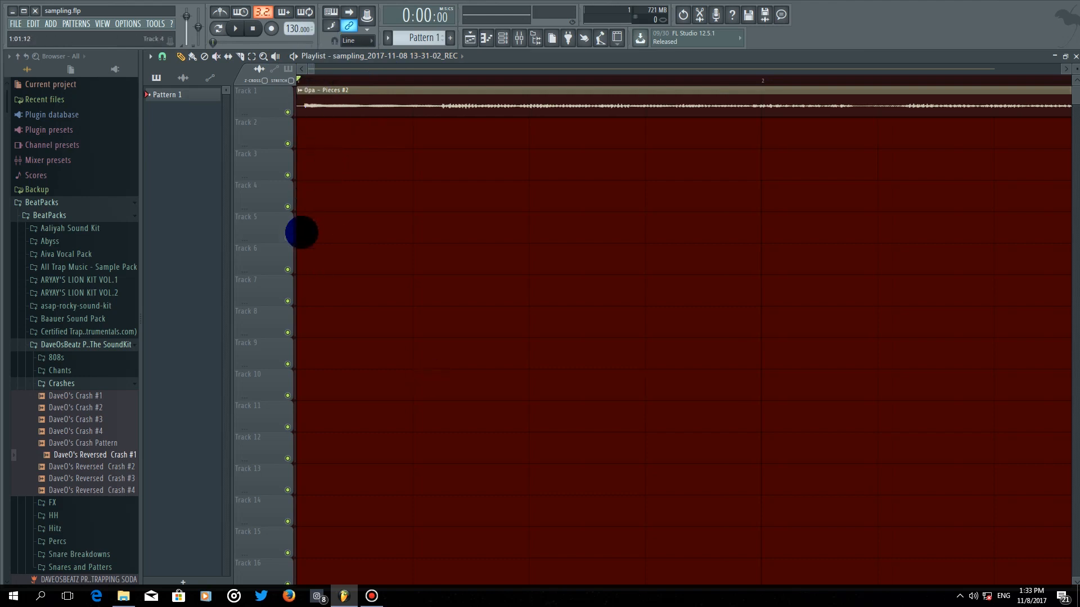
{"action": "left_click_drag", "start_coordinate": [311, 67], "coordinate": [318, 116]}
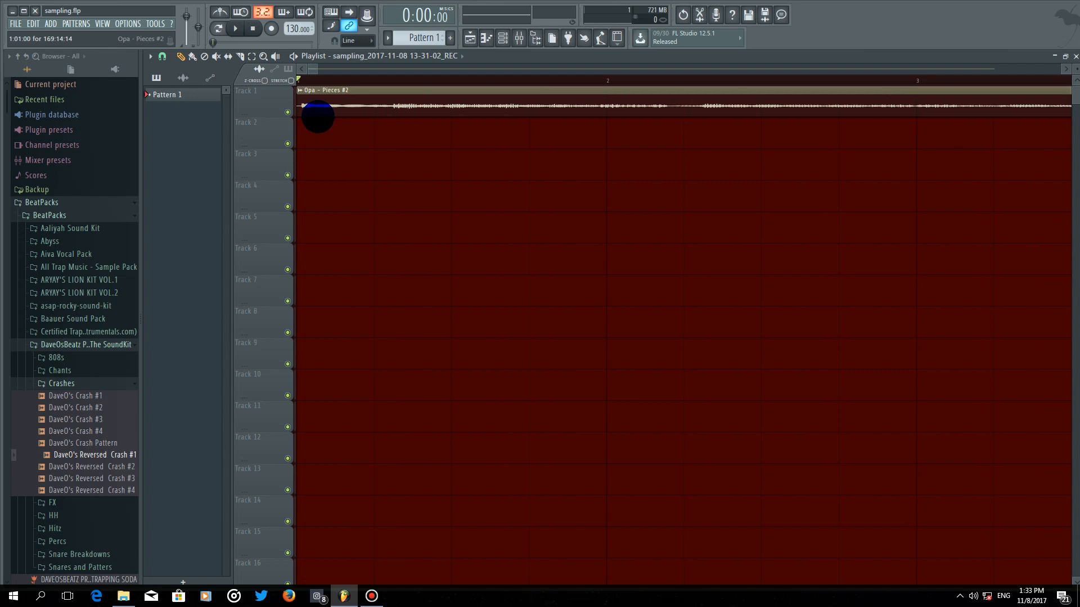
{"action": "left_click_drag", "start_coordinate": [317, 117], "coordinate": [317, 125]}
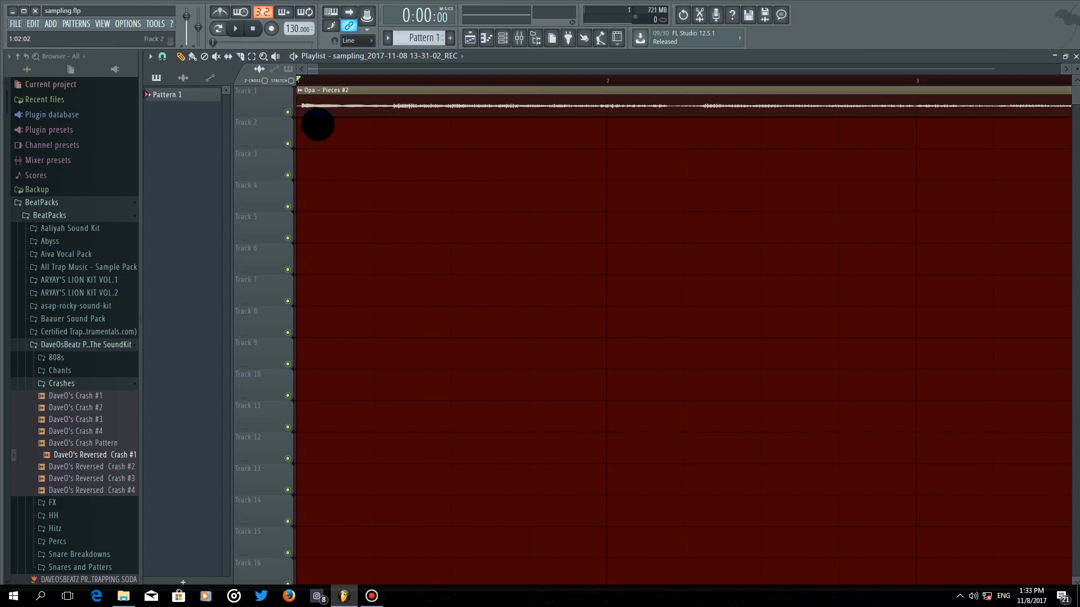
{"action": "left_click_drag", "start_coordinate": [318, 69], "coordinate": [308, 125]}
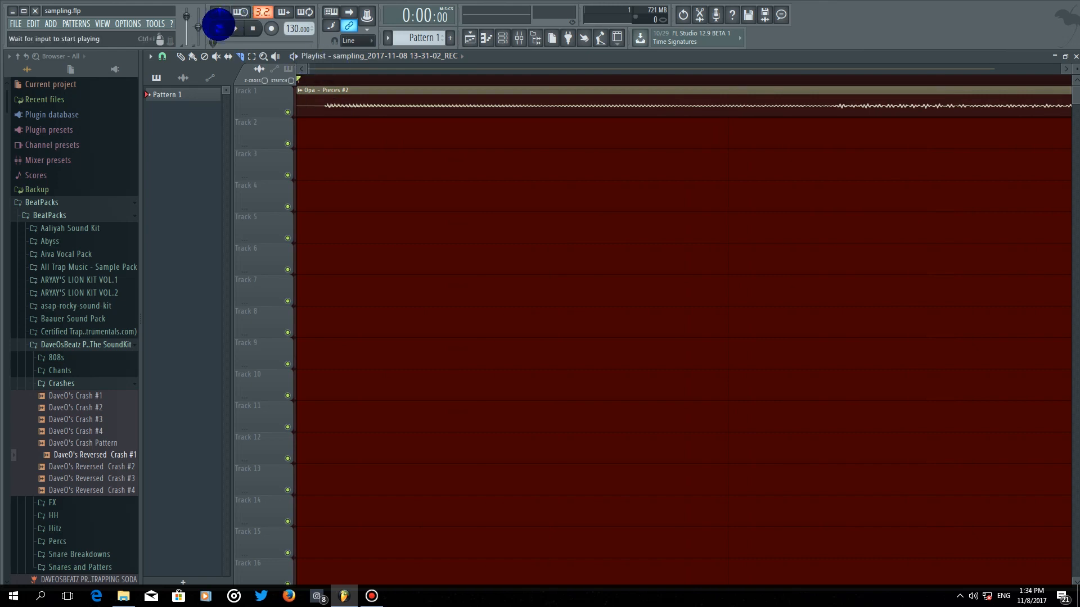
{"action": "left_click", "coordinate": [183, 58]}
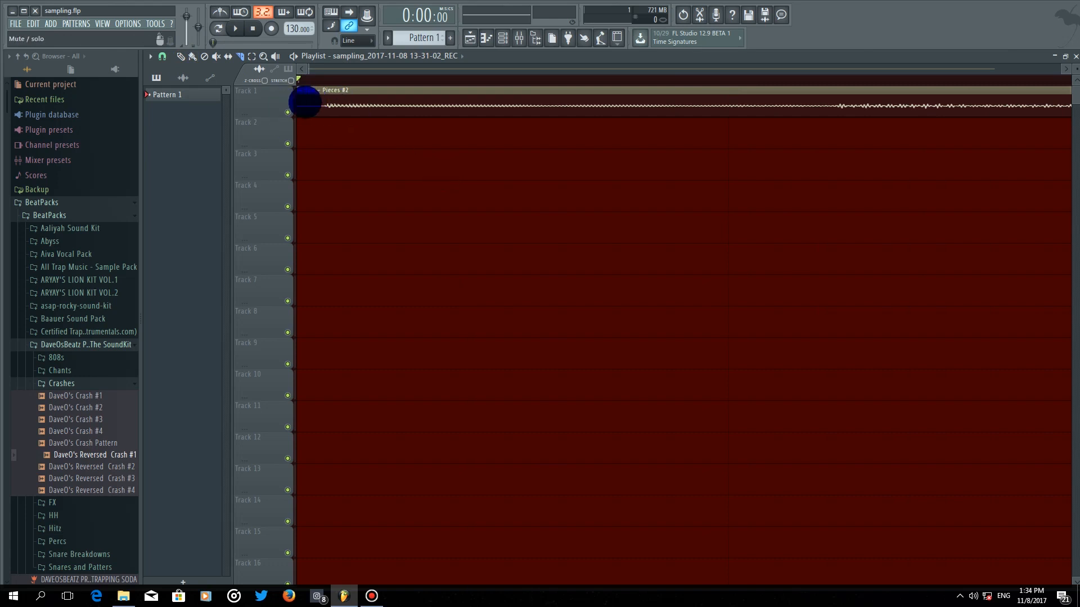
{"action": "left_click", "coordinate": [370, 599]}
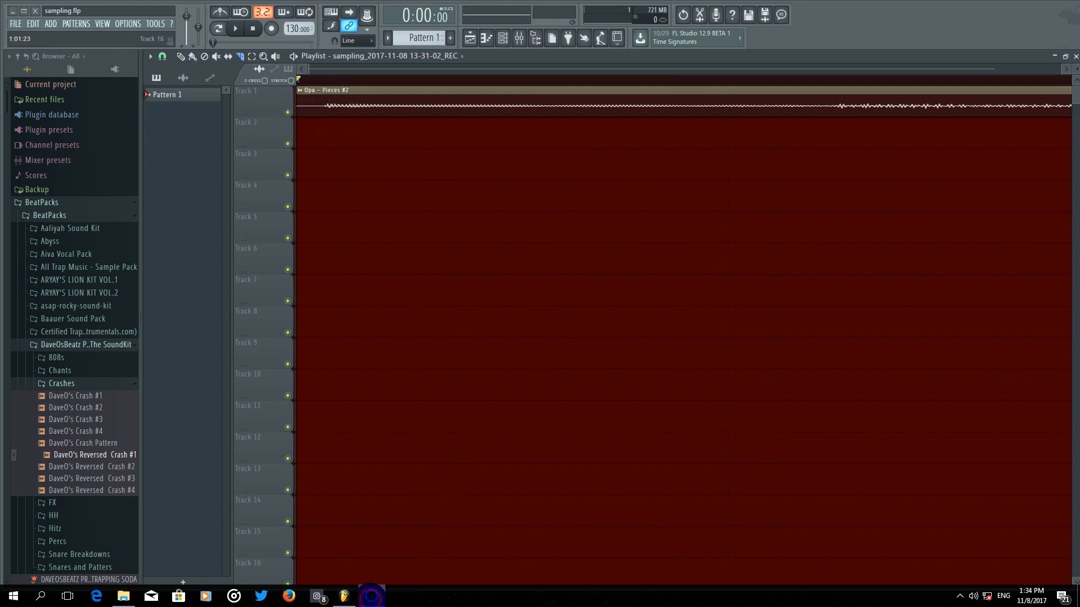
{"action": "left_click", "coordinate": [371, 596]}
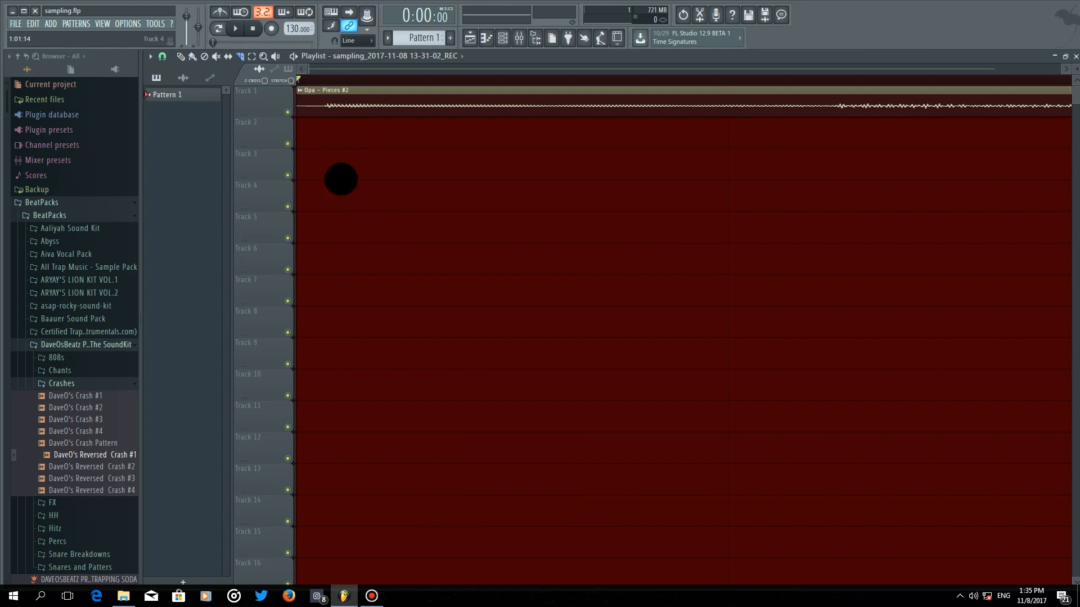
- Turn off grid snapping in the playlist so clips can be cut freely
{"action": "left_click_drag", "start_coordinate": [320, 129], "coordinate": [301, 148]}
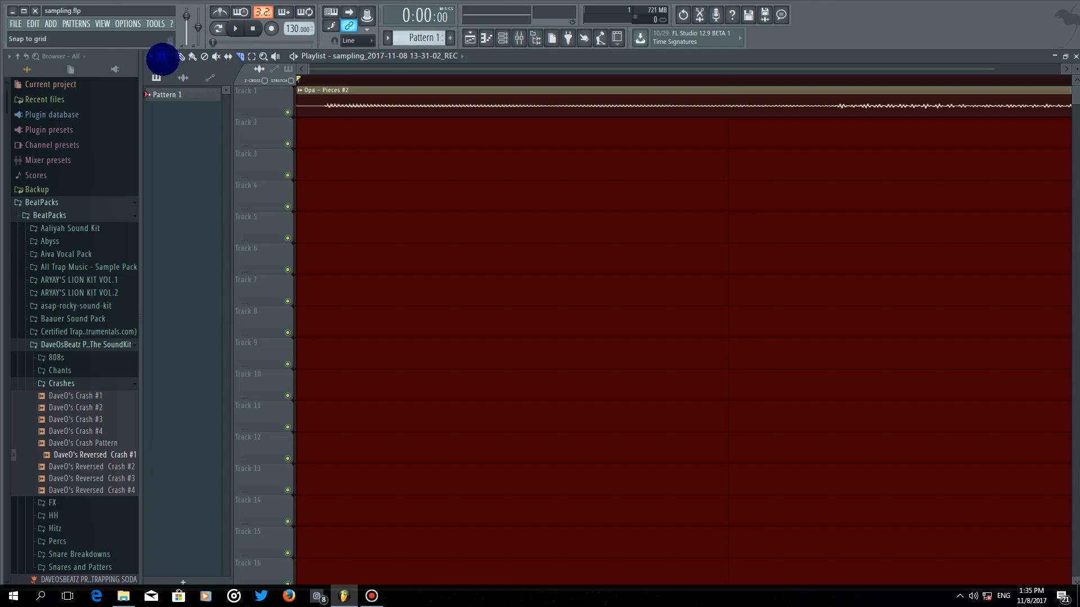
{"action": "left_click", "coordinate": [163, 55]}
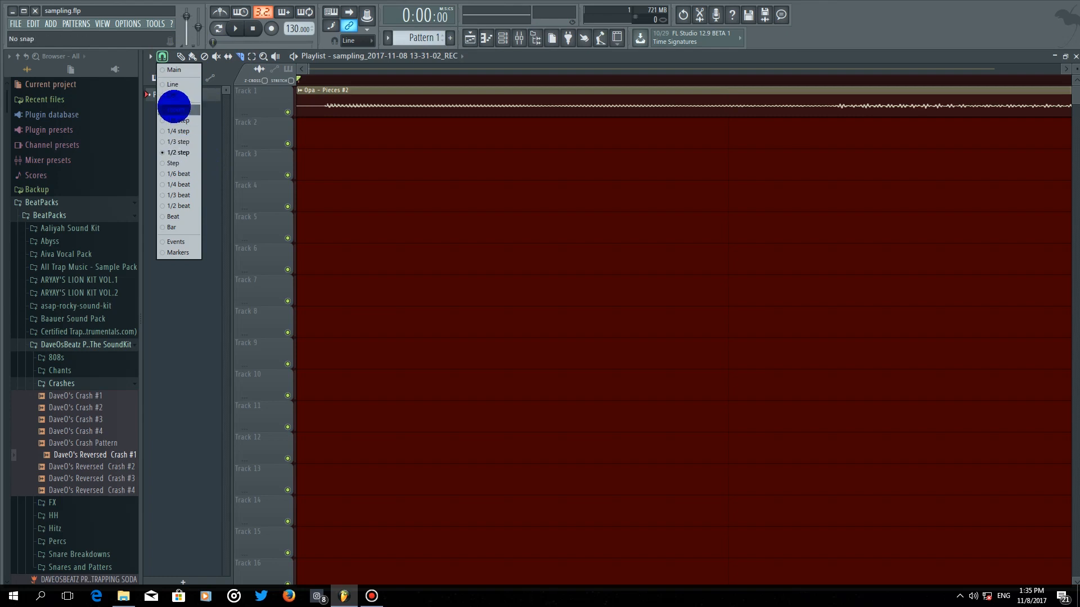
{"action": "left_click", "coordinate": [174, 108]}
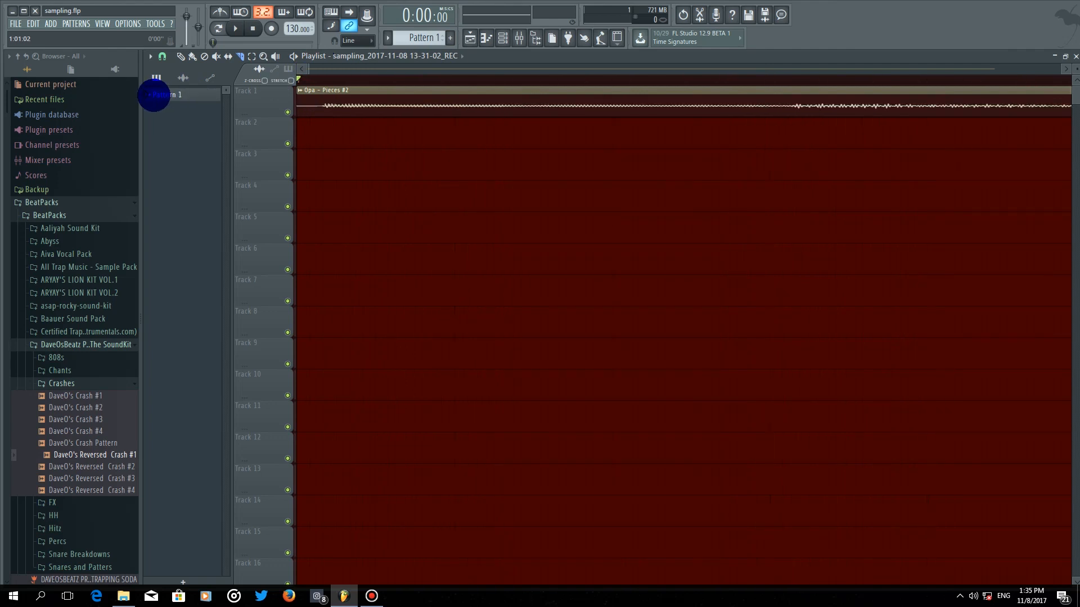
- Slice the Opa - Pieces #2 clip where its waveform begins and delete the silent section before the cut
{"action": "left_click_drag", "start_coordinate": [1076, 69], "coordinate": [1075, 38]}
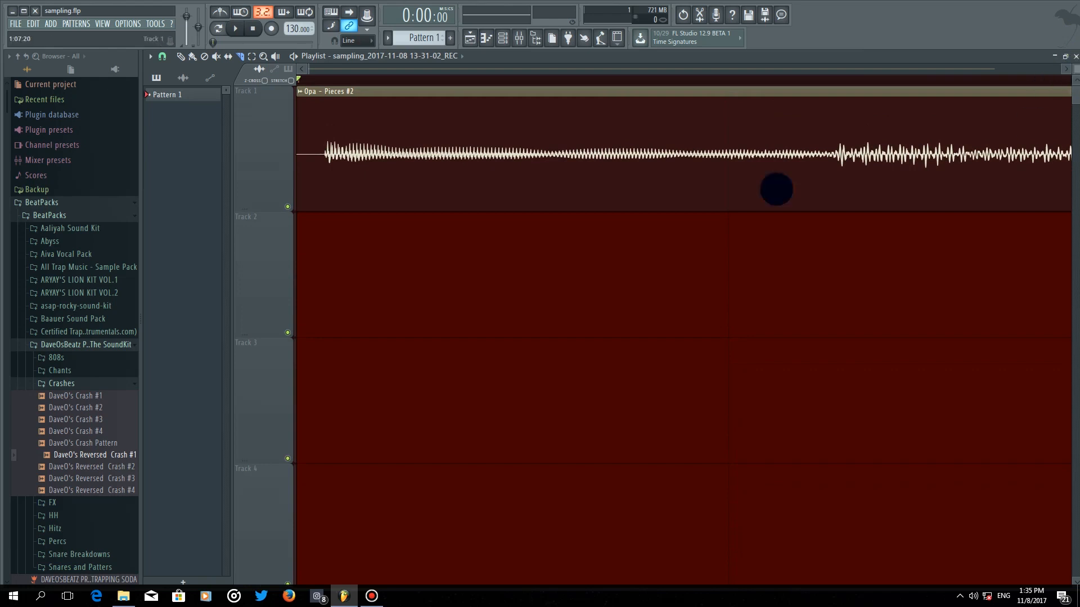
{"action": "left_click", "coordinate": [24, 11]}
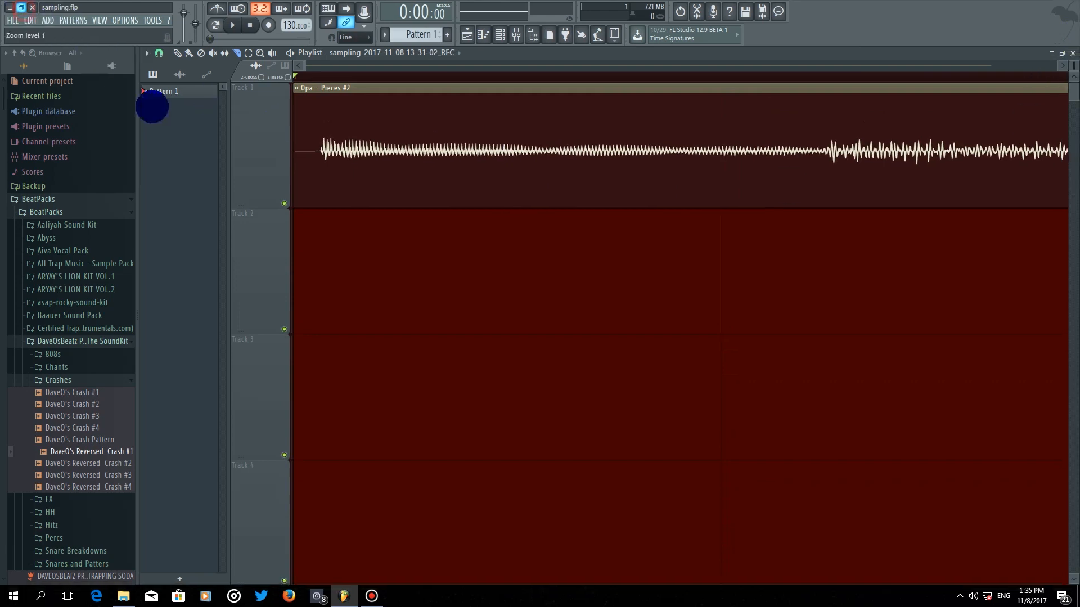
{"action": "mouse_move", "coordinate": [325, 229]}
{"action": "left_mouse_down"}
{"action": "mouse_move", "coordinate": [312, 186]}
{"action": "mouse_move", "coordinate": [321, 304]}
{"action": "mouse_move", "coordinate": [320, 173]}
{"action": "left_mouse_up"}
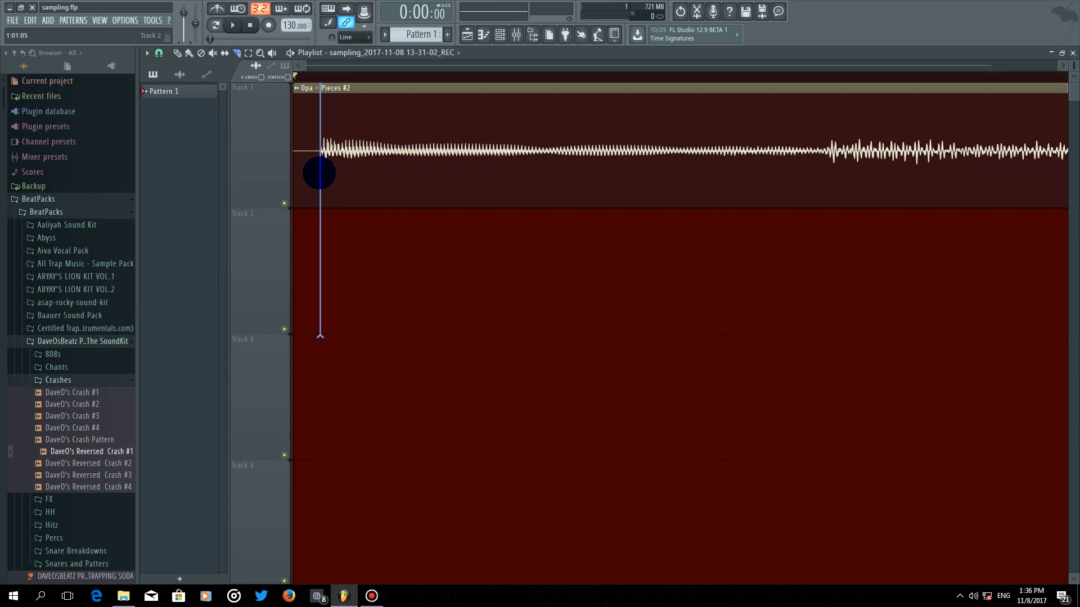
{"action": "left_click_drag", "start_coordinate": [318, 173], "coordinate": [319, 168]}
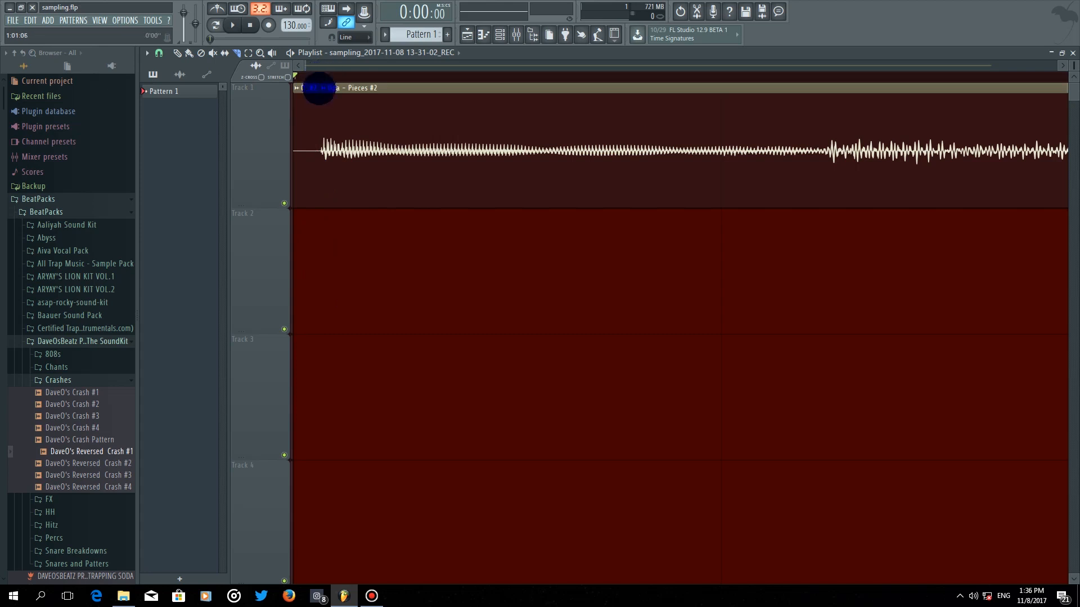
{"action": "key", "text": "p"}
{"action": "right_click", "coordinate": [304, 95]}
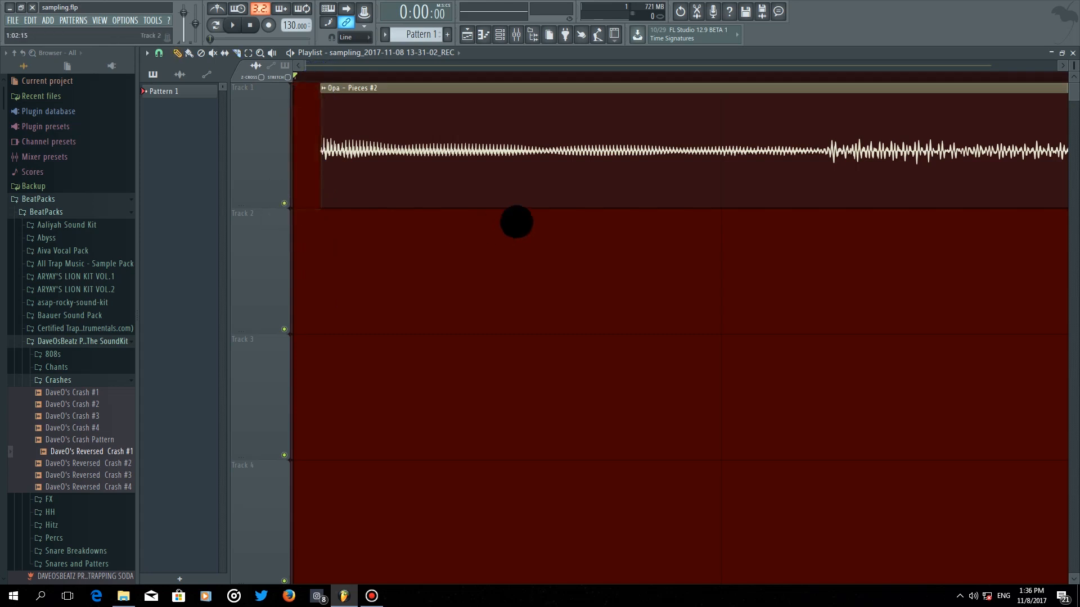
- Move the trimmed clip to the very start of track 1 and turn grid snapping back on
{"action": "left_click_drag", "start_coordinate": [759, 147], "coordinate": [383, 172]}
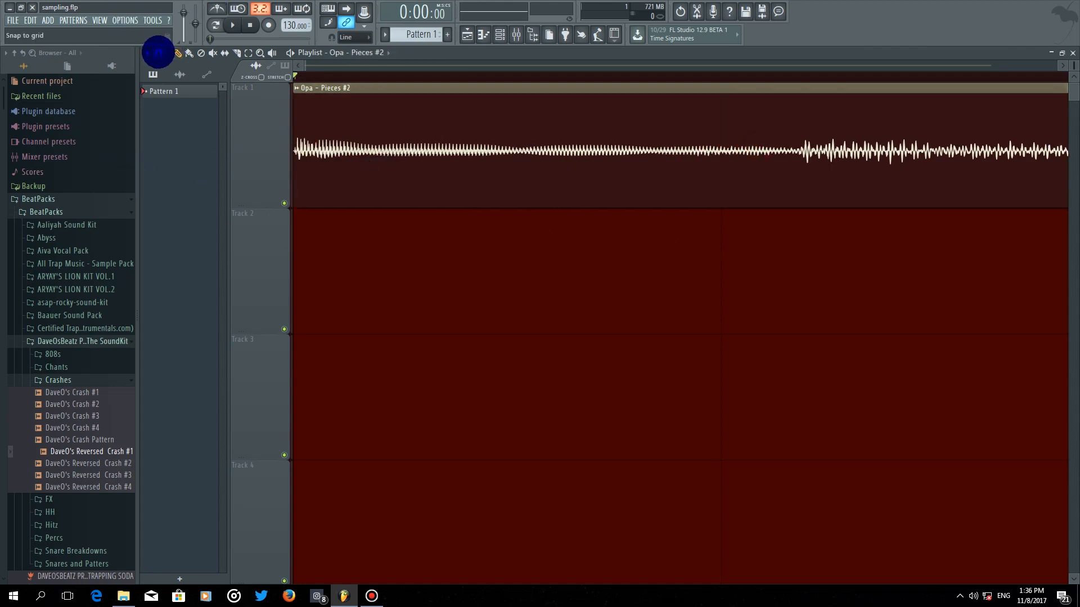
{"action": "left_click", "coordinate": [158, 52]}
{"action": "left_click", "coordinate": [173, 140]}
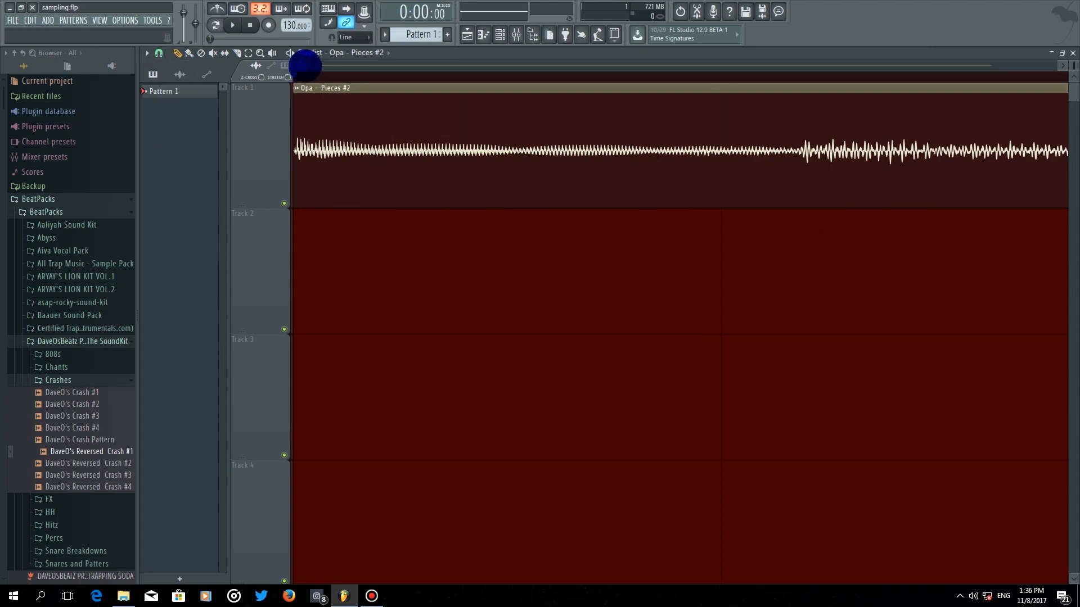
- Detect the tempo of the Opa - Pieces #2 sample with the 75 to 150 BPM range and apply it as the project tempo
{"action": "left_click_drag", "start_coordinate": [306, 64], "coordinate": [324, 88]}
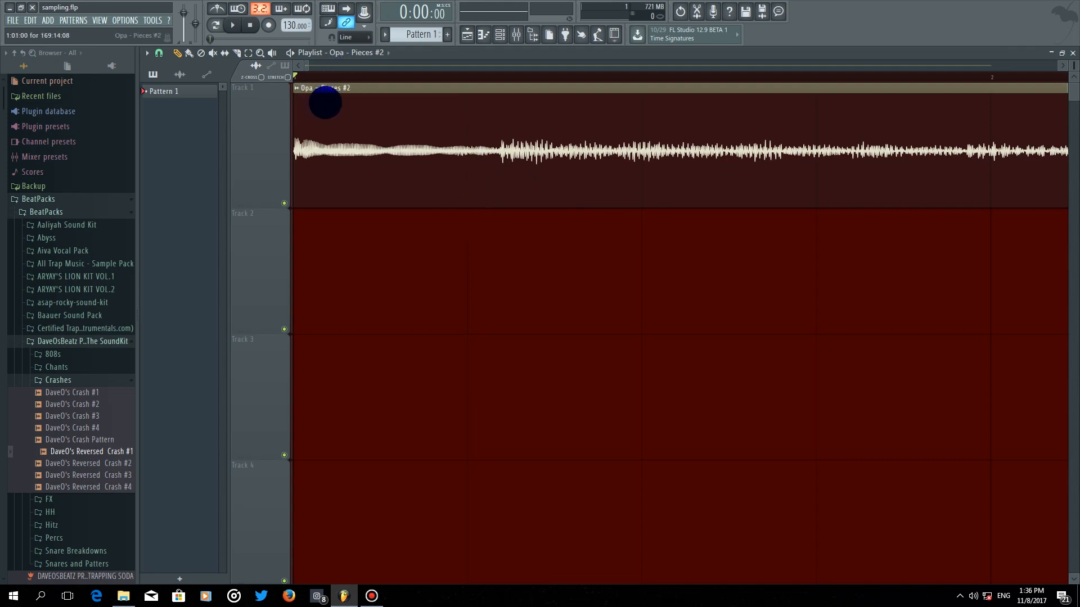
{"action": "left_click", "coordinate": [295, 87]}
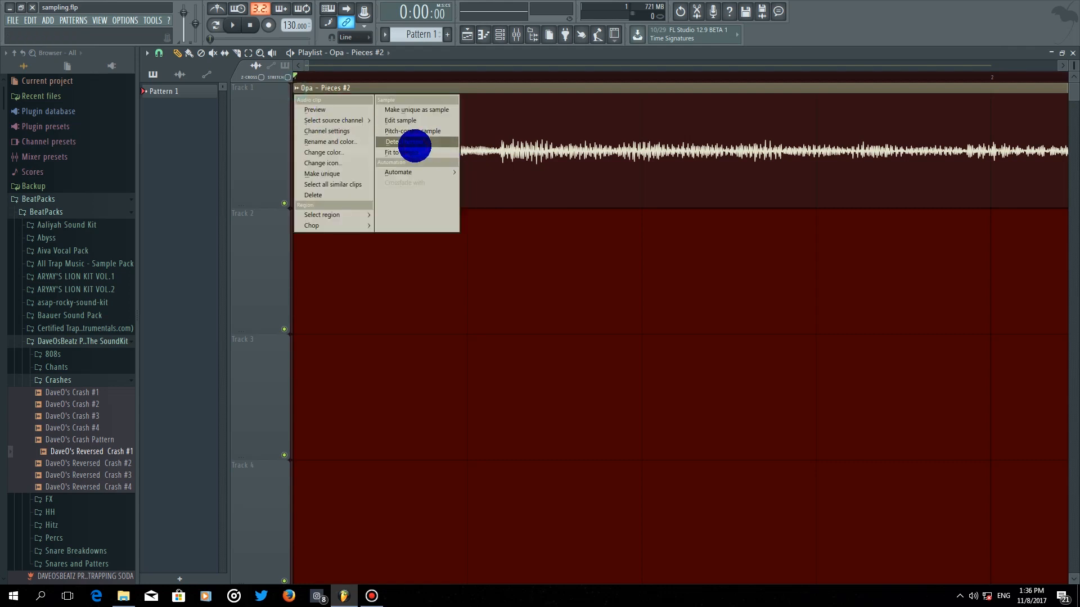
{"action": "left_click", "coordinate": [414, 143]}
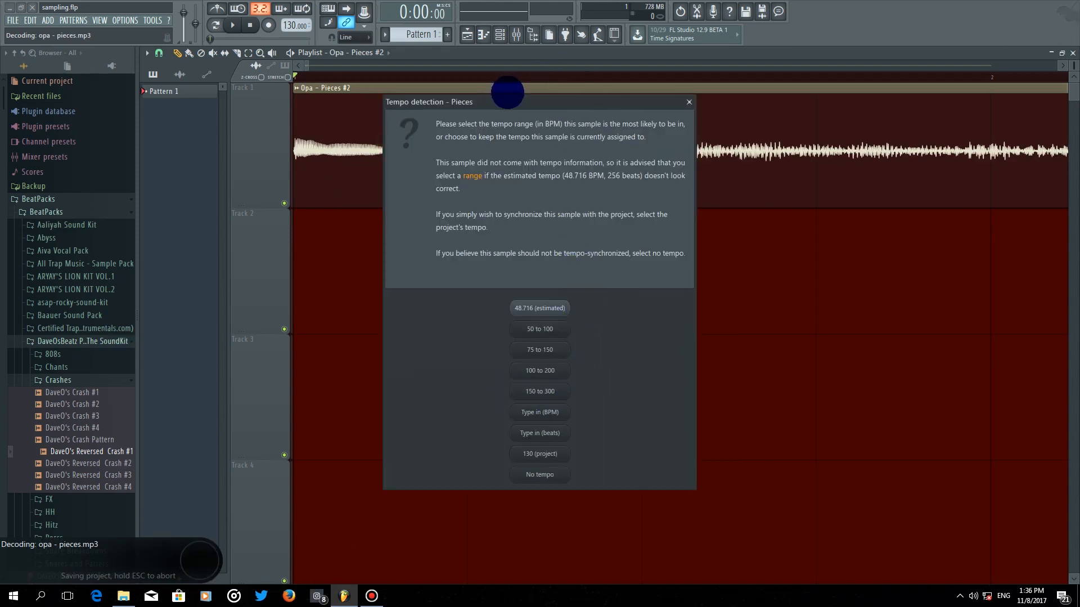
{"action": "mouse_move", "coordinate": [495, 102]}
{"action": "left_mouse_down"}
{"action": "mouse_move", "coordinate": [518, 121]}
{"action": "mouse_move", "coordinate": [504, 118]}
{"action": "left_mouse_up"}
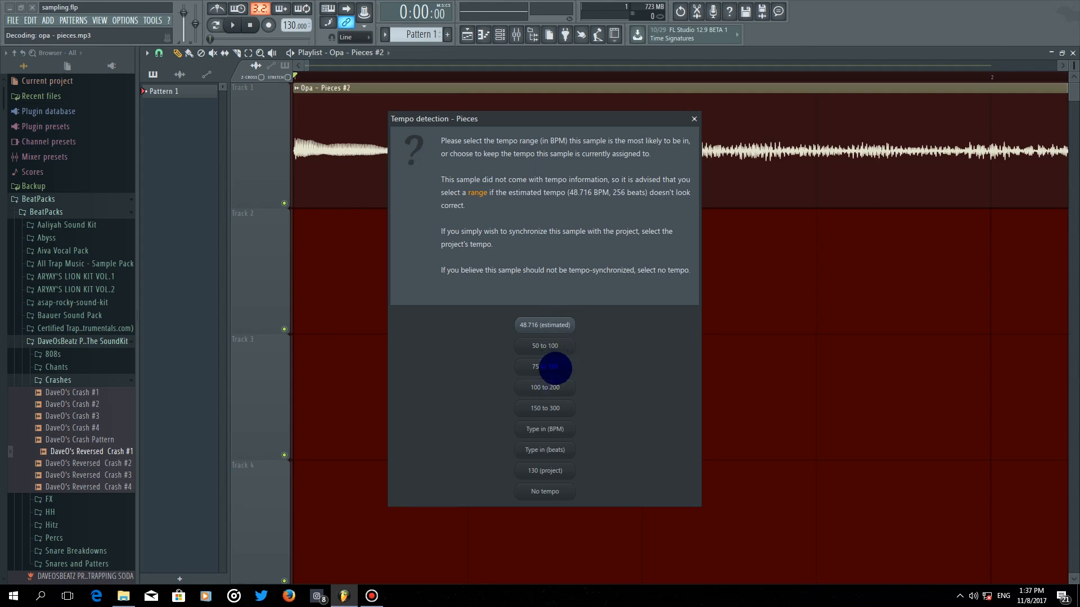
{"action": "left_click", "coordinate": [554, 368]}
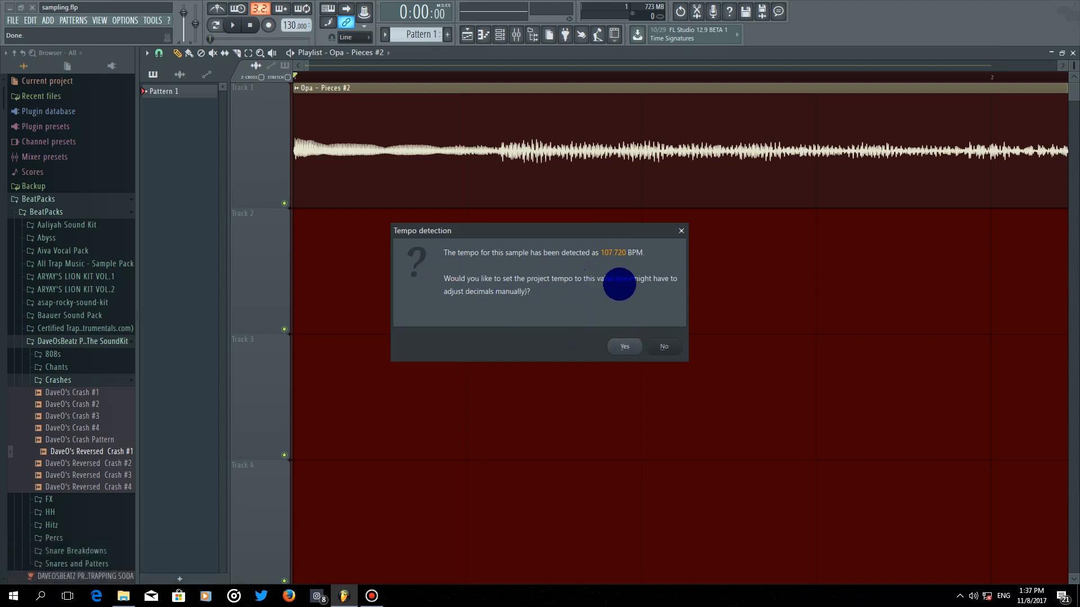
{"action": "left_click", "coordinate": [626, 346]}
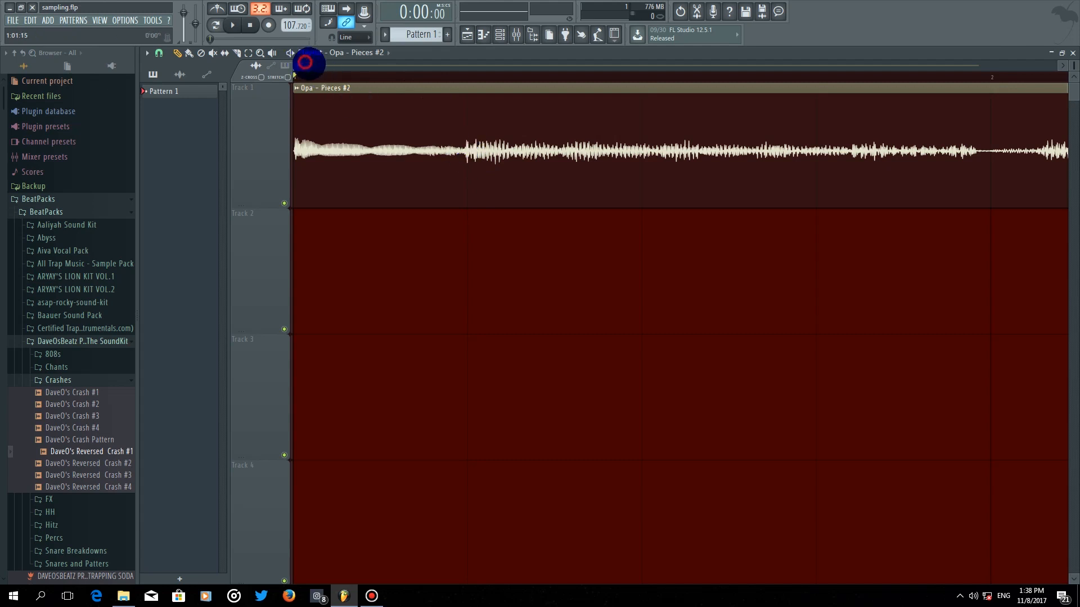
- Turn on the metronome and play the song to check how the sample lines up with the bars
{"action": "left_click_drag", "start_coordinate": [311, 65], "coordinate": [311, 66]}
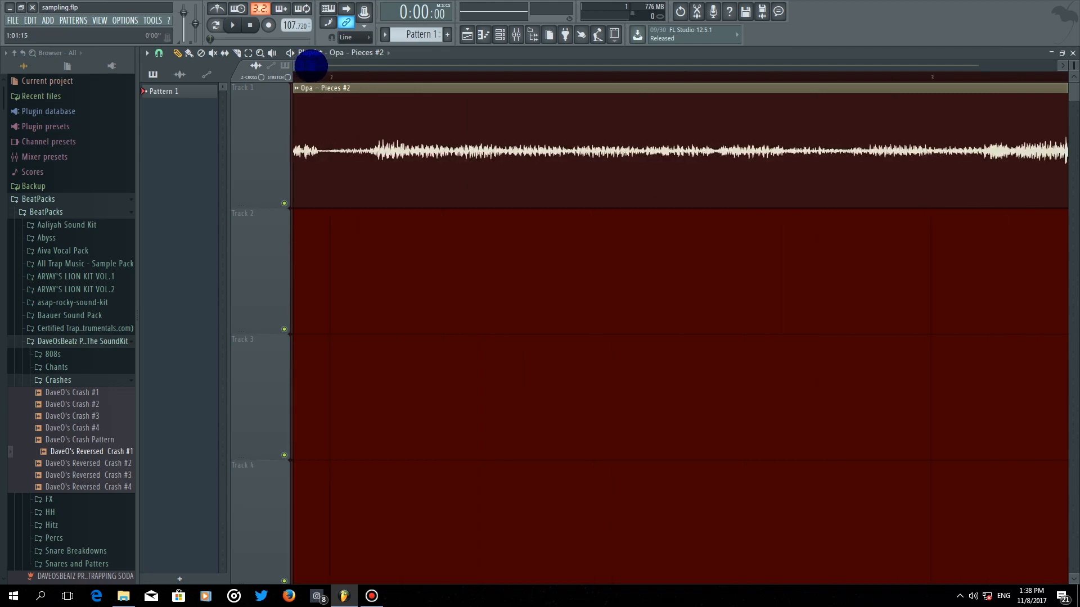
{"action": "left_click_drag", "start_coordinate": [311, 66], "coordinate": [325, 72]}
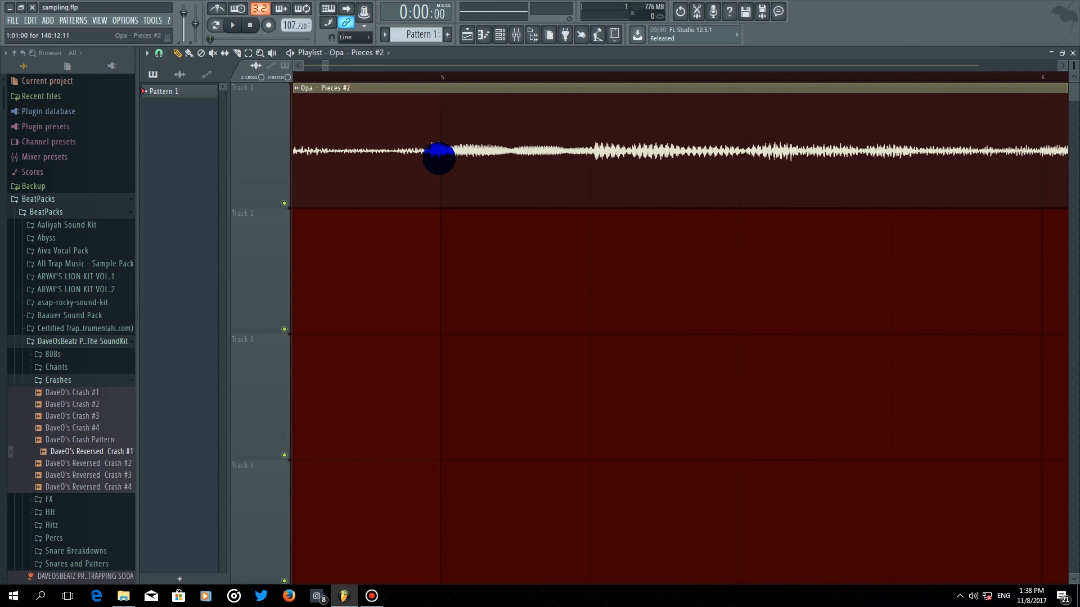
{"action": "left_click_drag", "start_coordinate": [325, 64], "coordinate": [263, 79]}
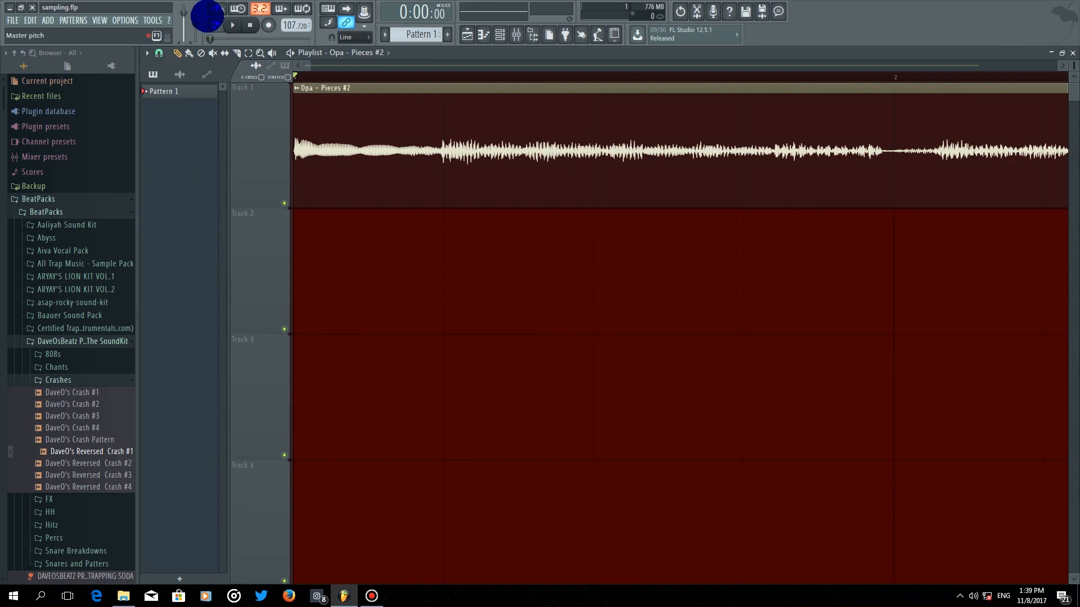
{"action": "left_click", "coordinate": [214, 7]}
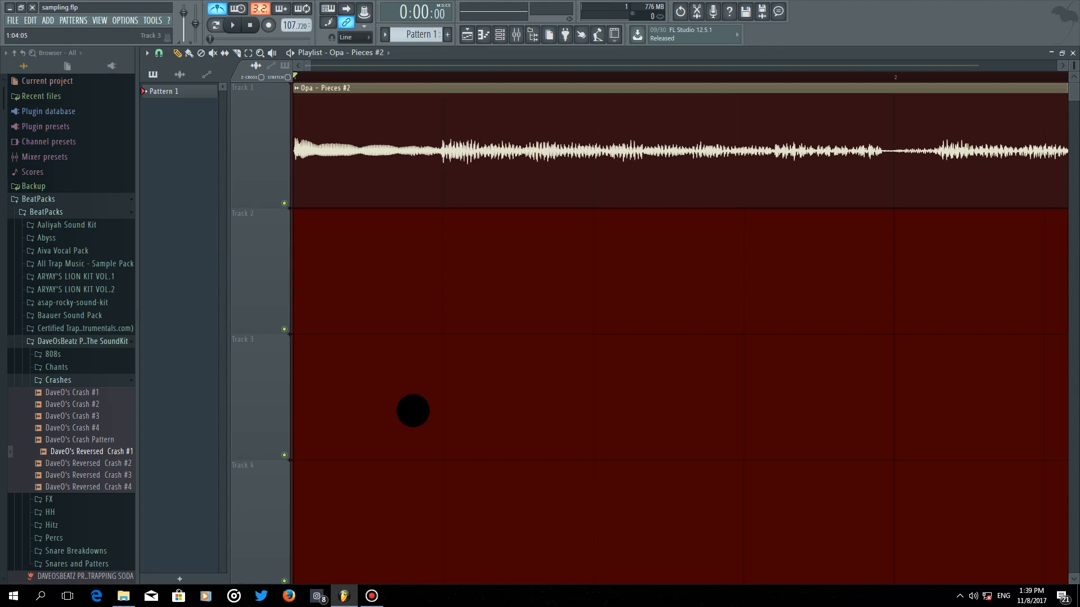
{"action": "left_click", "coordinate": [232, 25]}
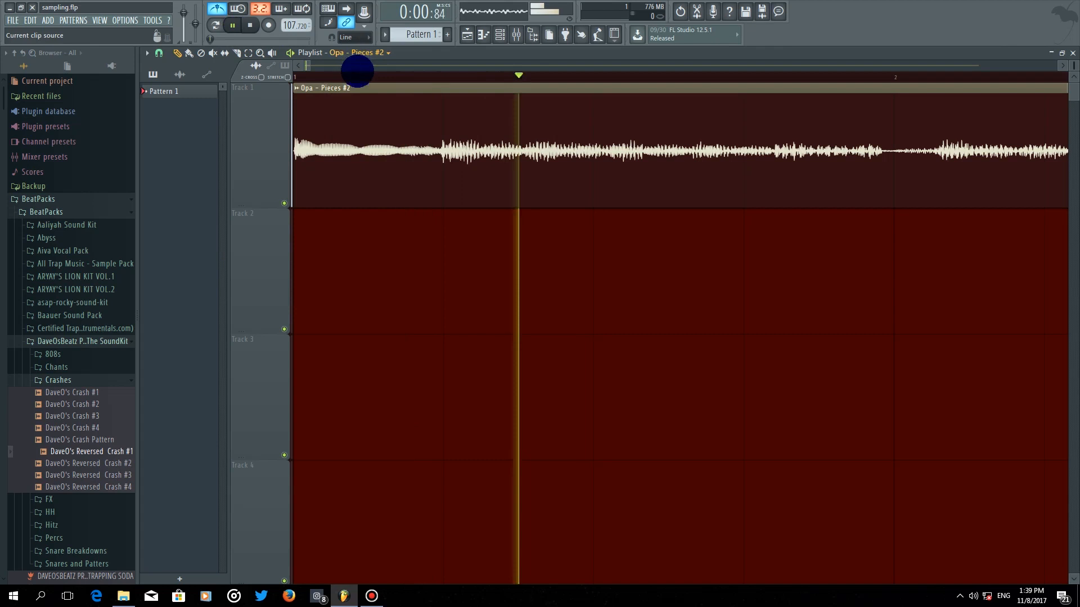
{"action": "left_click_drag", "start_coordinate": [311, 66], "coordinate": [375, 71]}
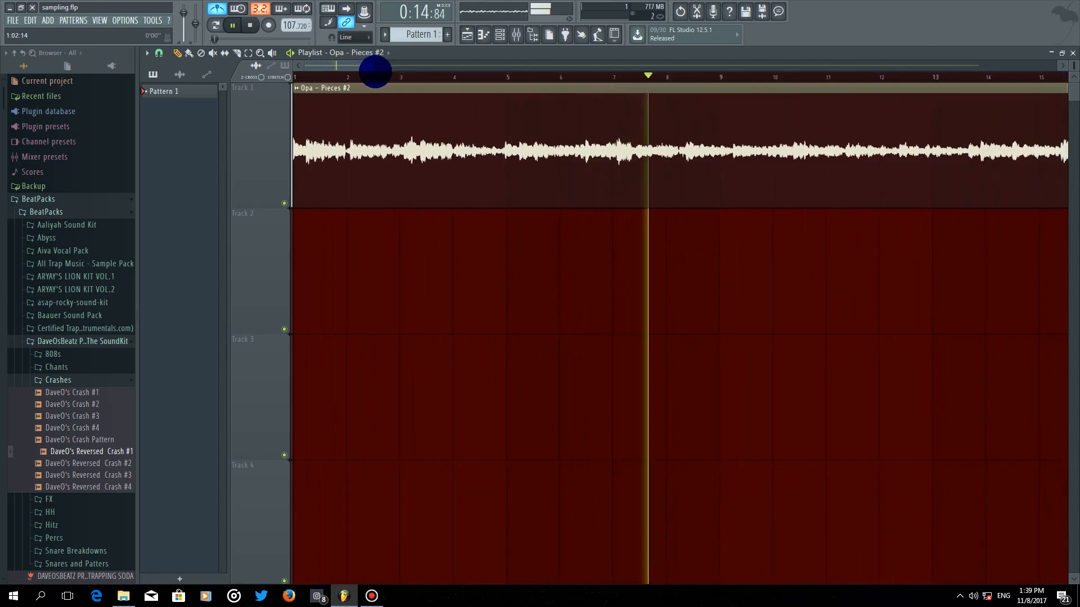
{"action": "left_click_drag", "start_coordinate": [376, 72], "coordinate": [380, 71]}
{"action": "key", "text": "space"}
- Slice the clip at bar 5 and move the part after the cut straight down onto a muted track 2
{"action": "key", "text": "c"}
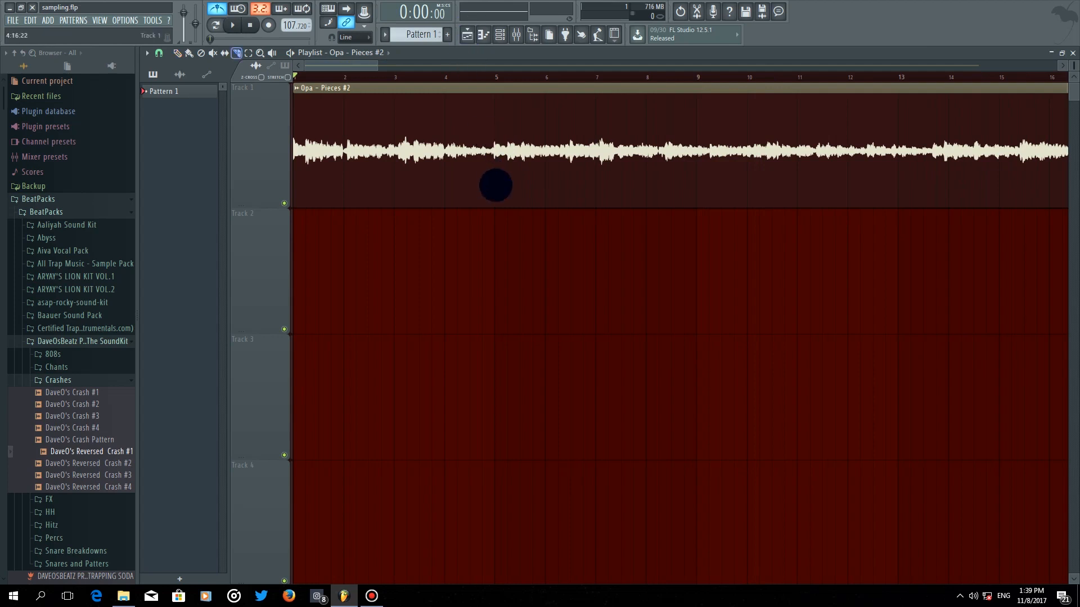
{"action": "left_click_drag", "start_coordinate": [493, 337], "coordinate": [494, 95]}
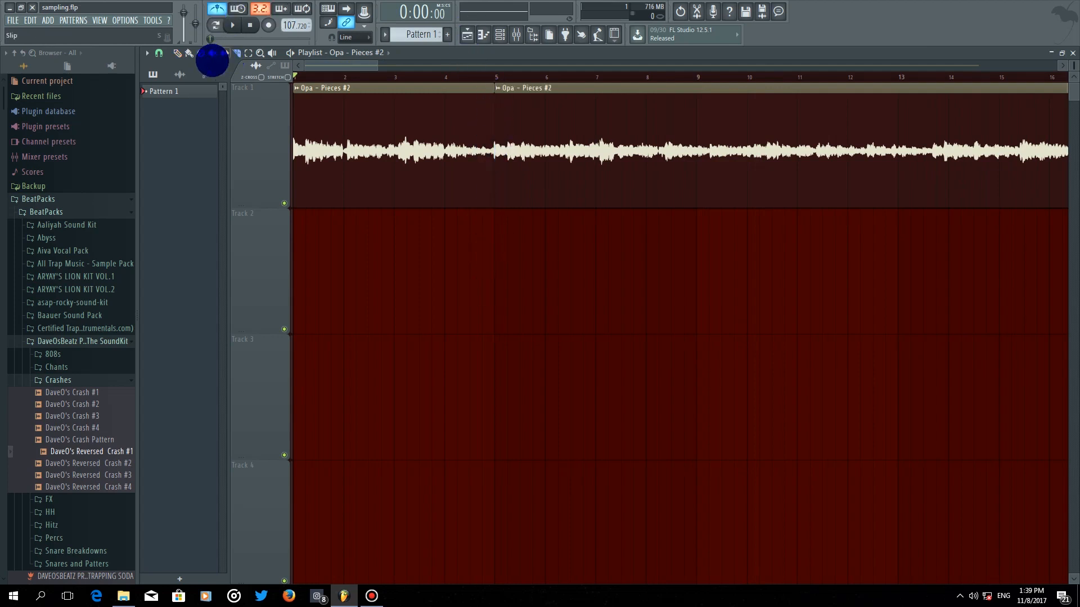
{"action": "left_click", "coordinate": [174, 54]}
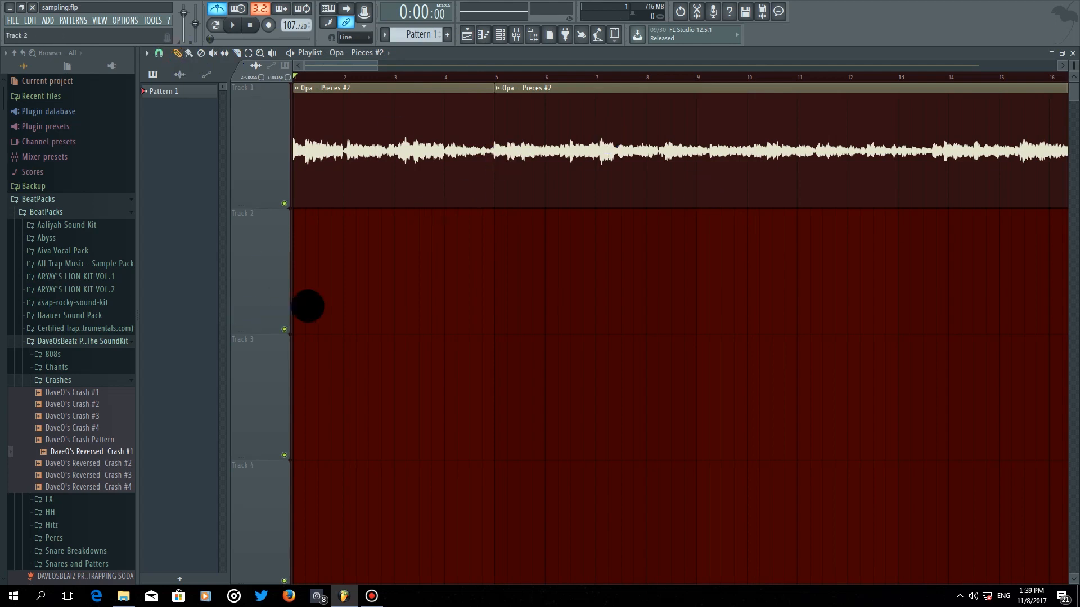
{"action": "left_click", "coordinate": [284, 329]}
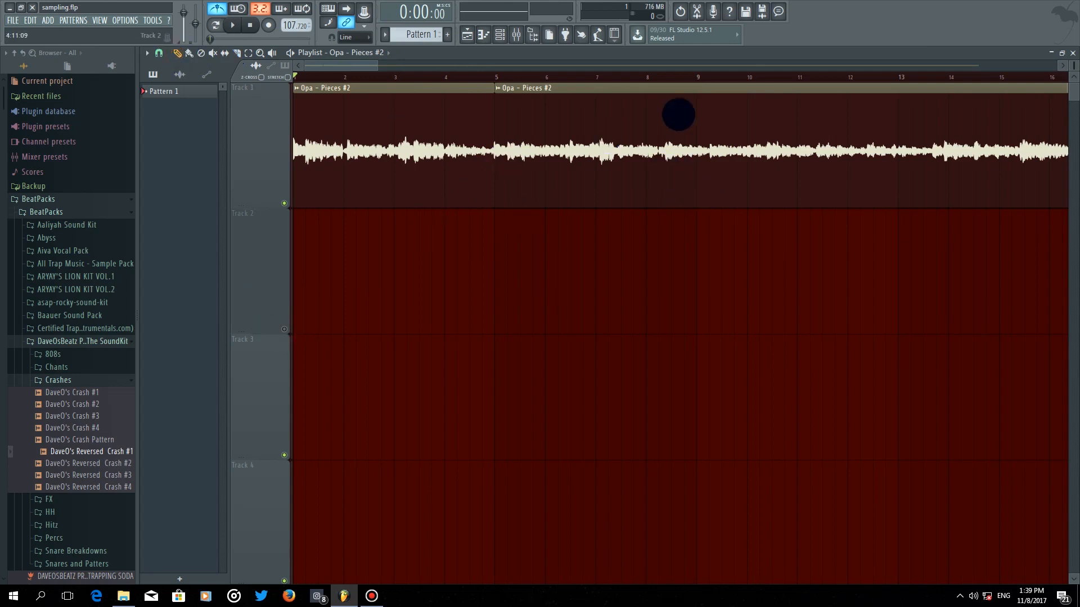
{"action": "left_click_drag", "start_coordinate": [673, 122], "coordinate": [678, 276]}
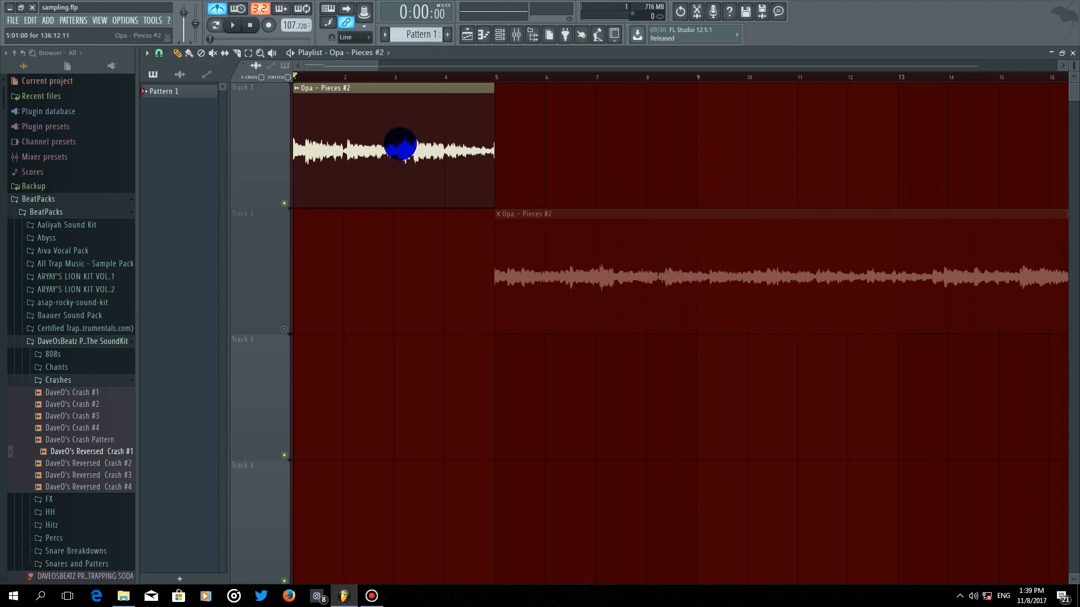
- Shrink the muted track 2 to a thin strip and move it above the track holding the four-bar clip
{"action": "left_click_drag", "start_coordinate": [254, 331], "coordinate": [255, 223]}
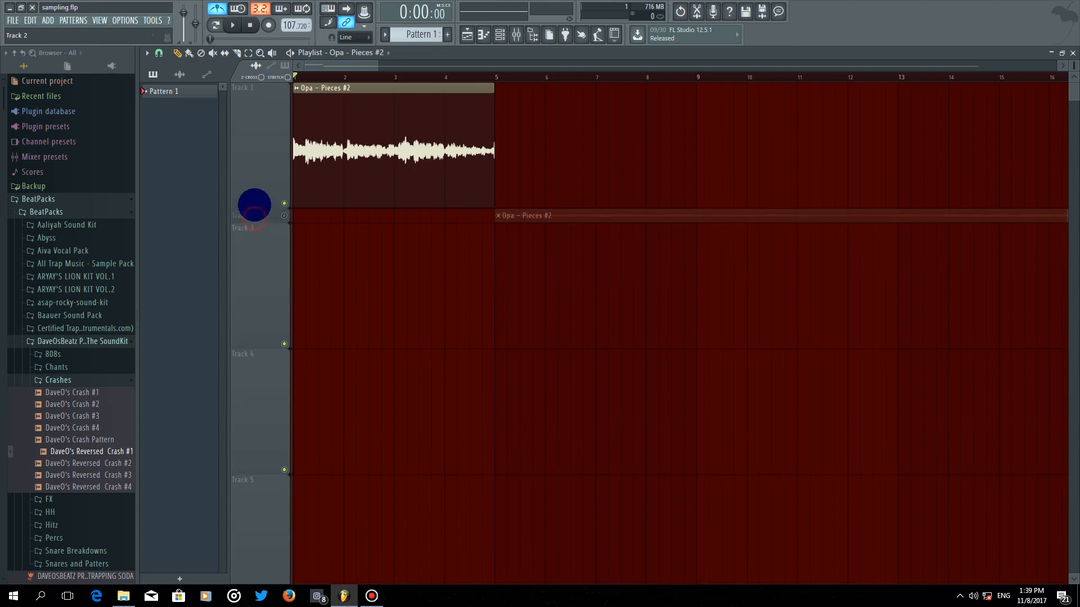
{"action": "scroll", "coordinate": [254, 214], "scroll_direction": "up", "scroll_amount": 1}
{"action": "left_click_drag", "start_coordinate": [254, 216], "coordinate": [254, 90]}
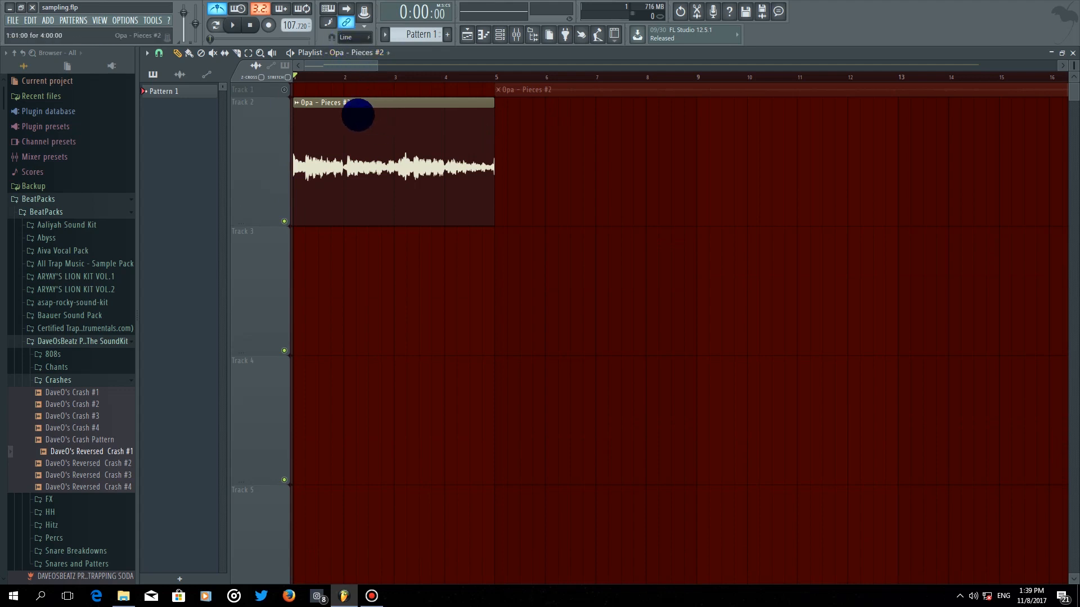
- Duplicate the four-bar clip directly after itself from bar 5 and play both copies to check the loop
{"action": "key", "text": "ctrl+a"}
{"action": "key", "text": "ctrl+b"}
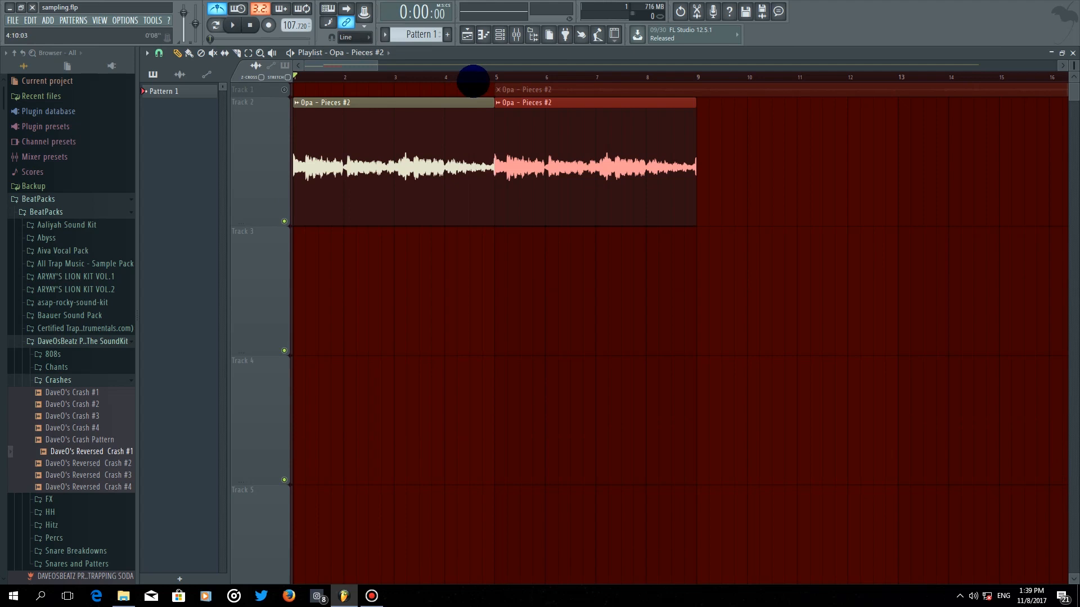
{"action": "left_click", "coordinate": [342, 78]}
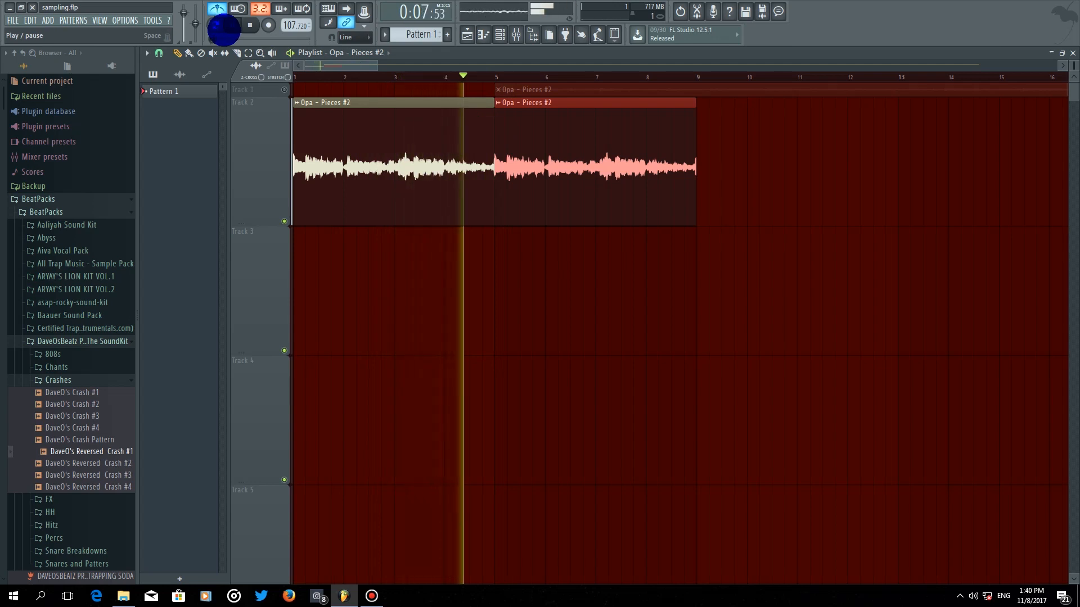
{"action": "left_click", "coordinate": [223, 29]}
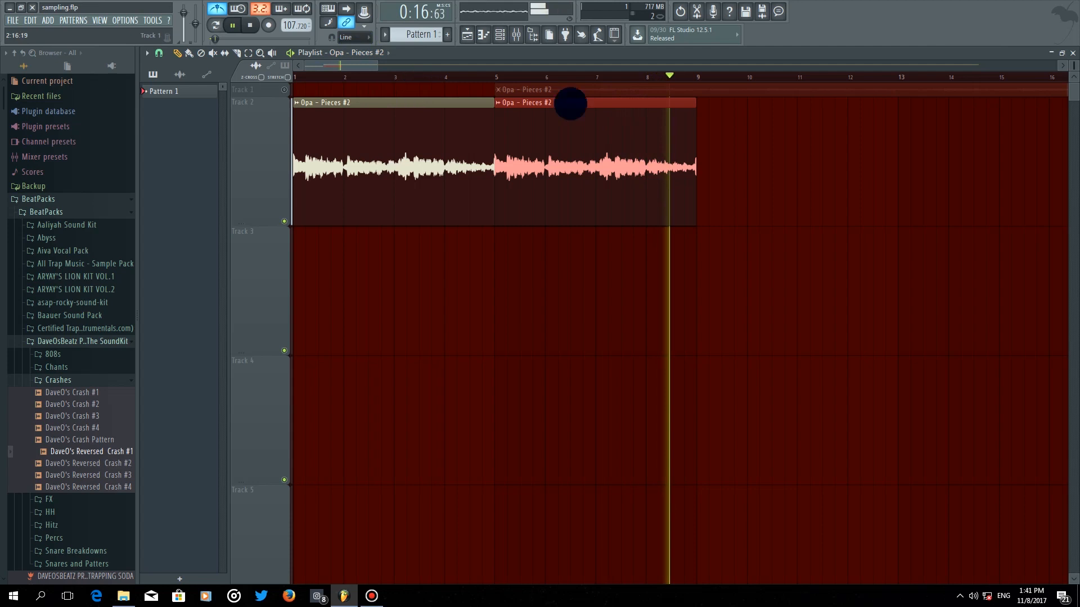
{"action": "key", "text": "space"}
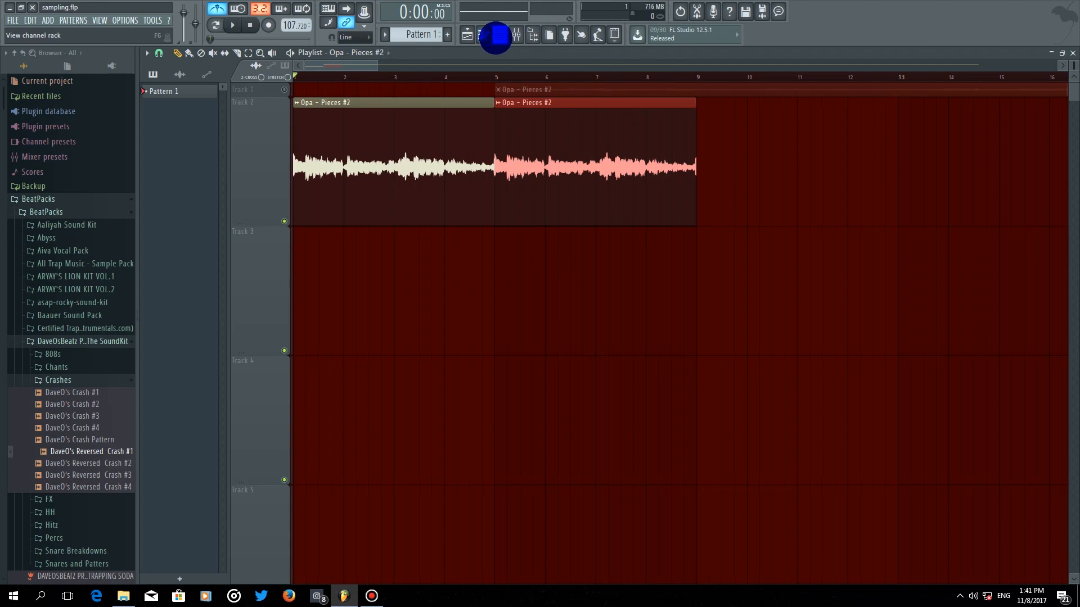
- Route the Opa - Pieces #2 channel to mixer track 7 and return to the playlist
{"action": "double_click", "coordinate": [442, 113]}
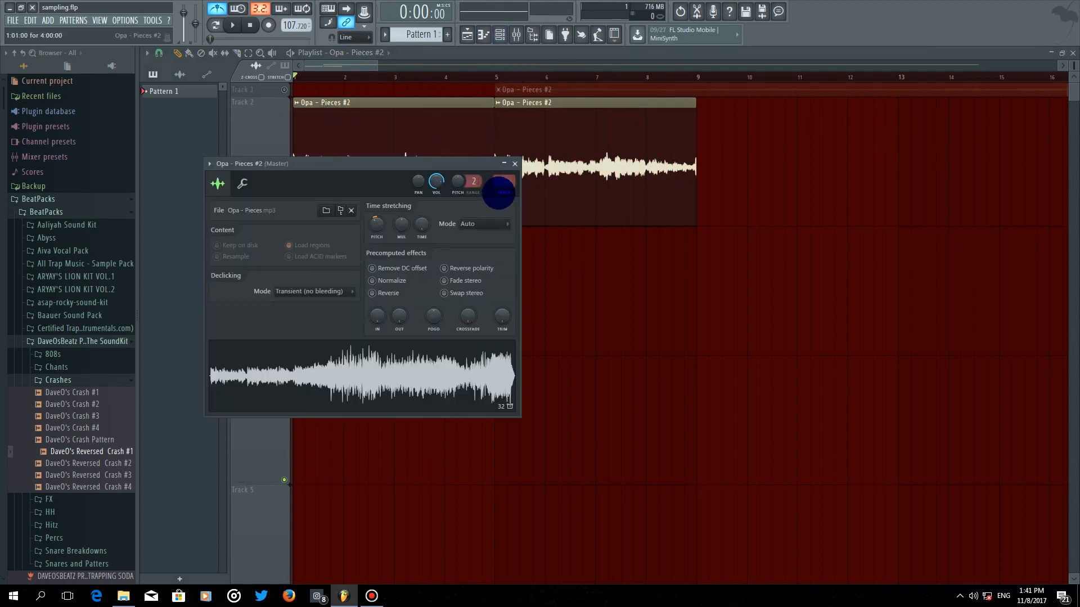
{"action": "left_click", "coordinate": [500, 189]}
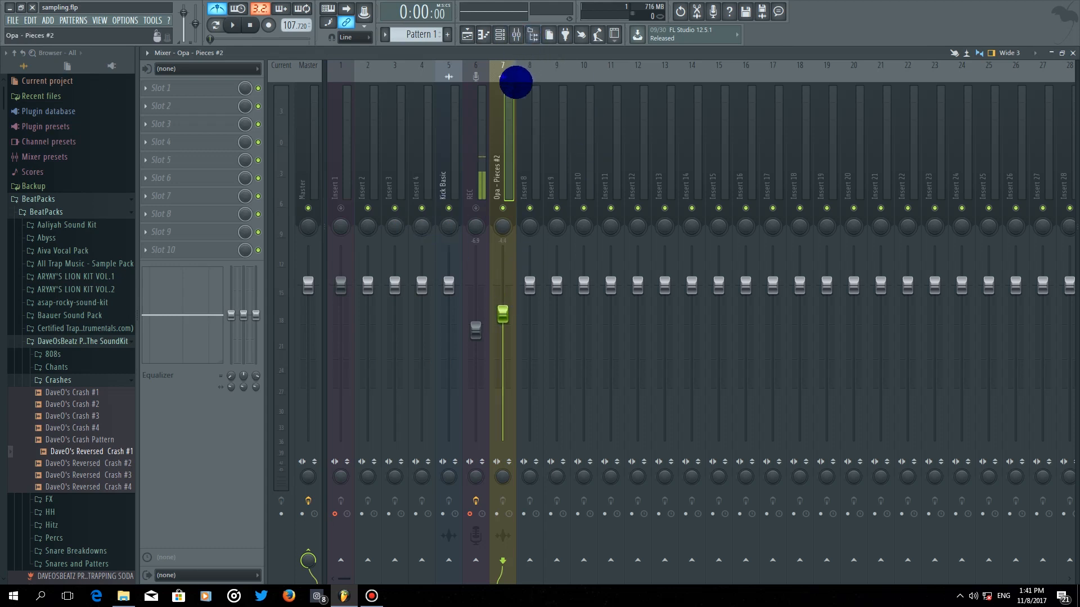
{"action": "left_click", "coordinate": [467, 34]}
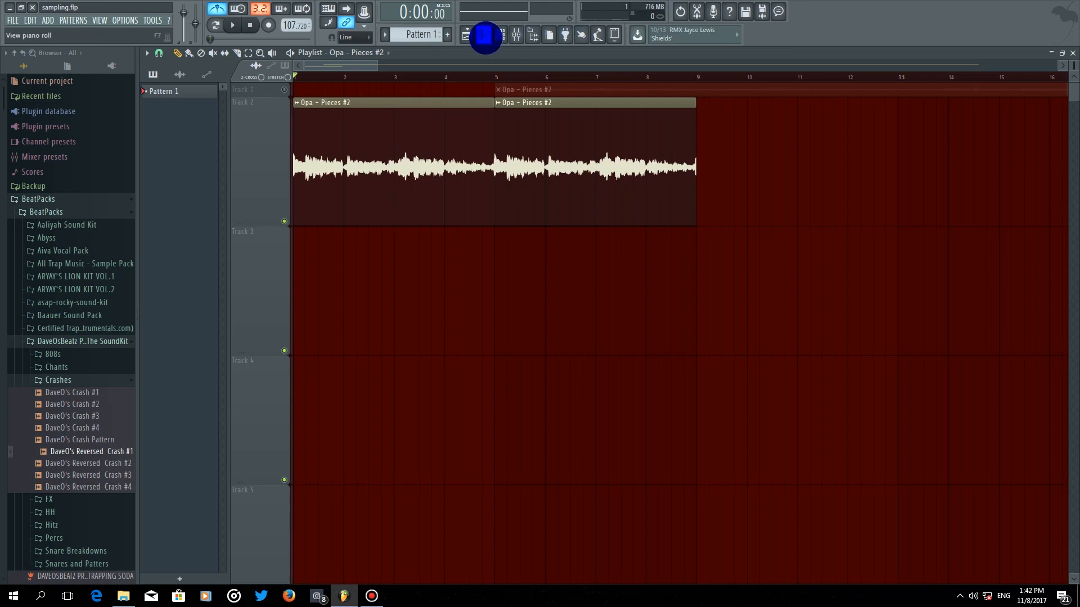
- Add a Slicex channel to the channel rack
{"action": "left_click", "coordinate": [497, 39]}
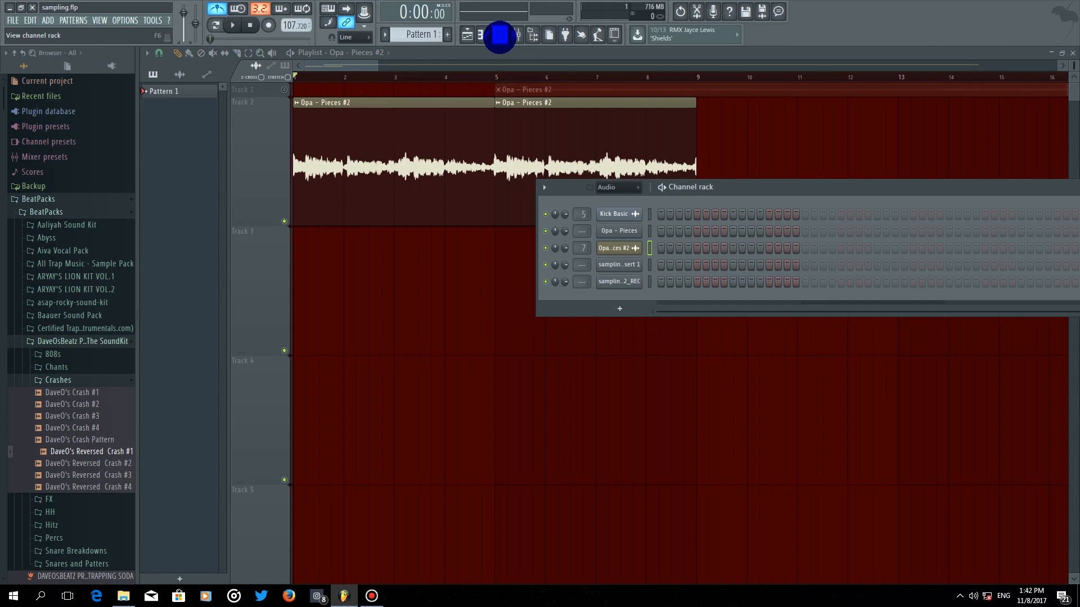
{"action": "left_click", "coordinate": [617, 306]}
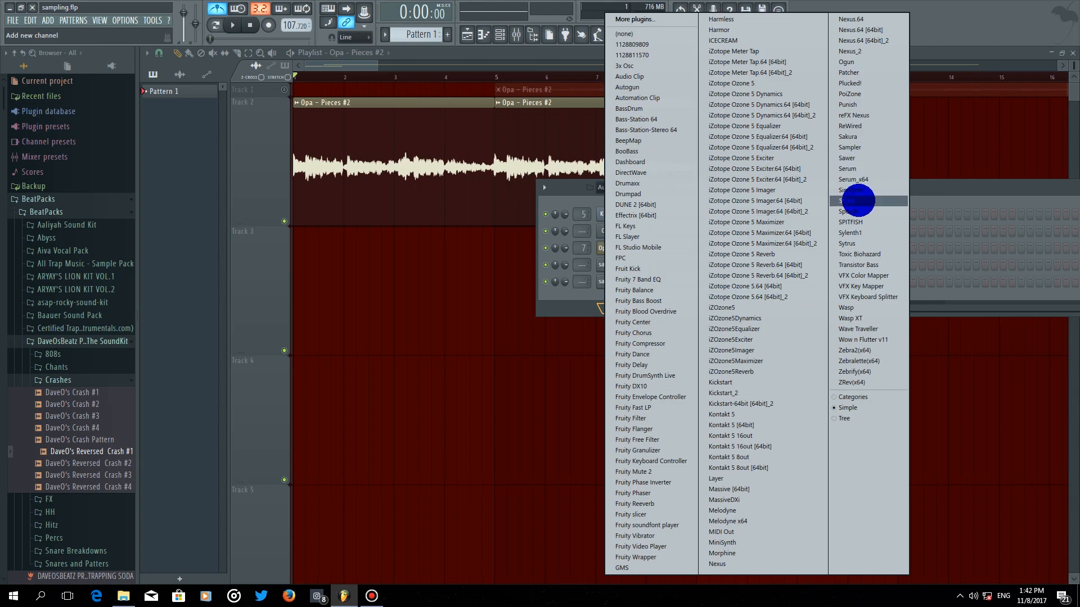
{"action": "left_click", "coordinate": [857, 200]}
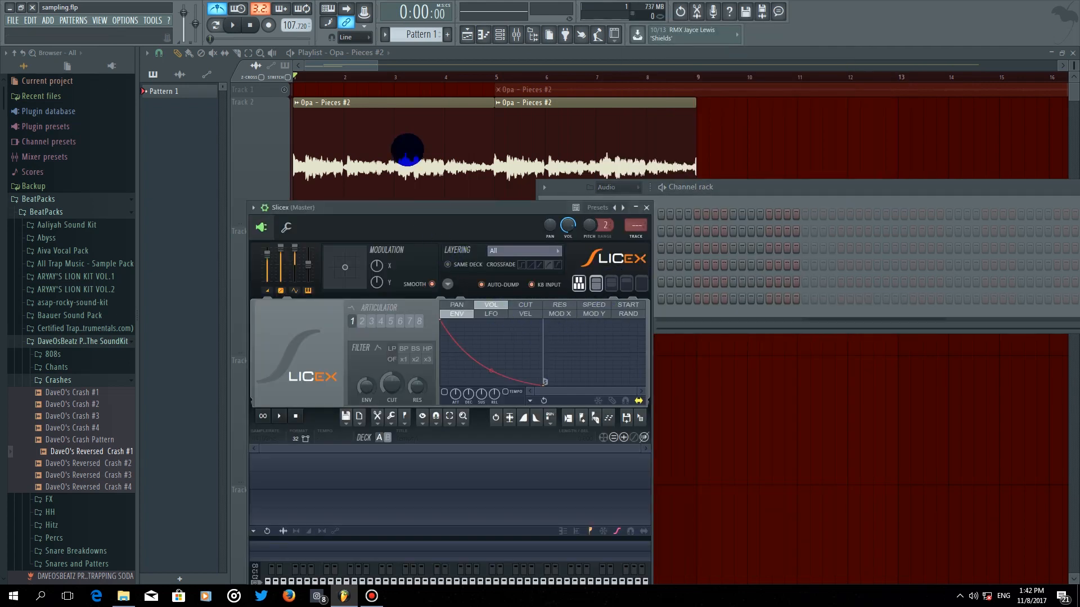
- Make the first four-bar clip unique as a sample, saved as Opa - Pieces - Part_1 in the Samples folder
{"action": "right_click", "coordinate": [297, 102]}
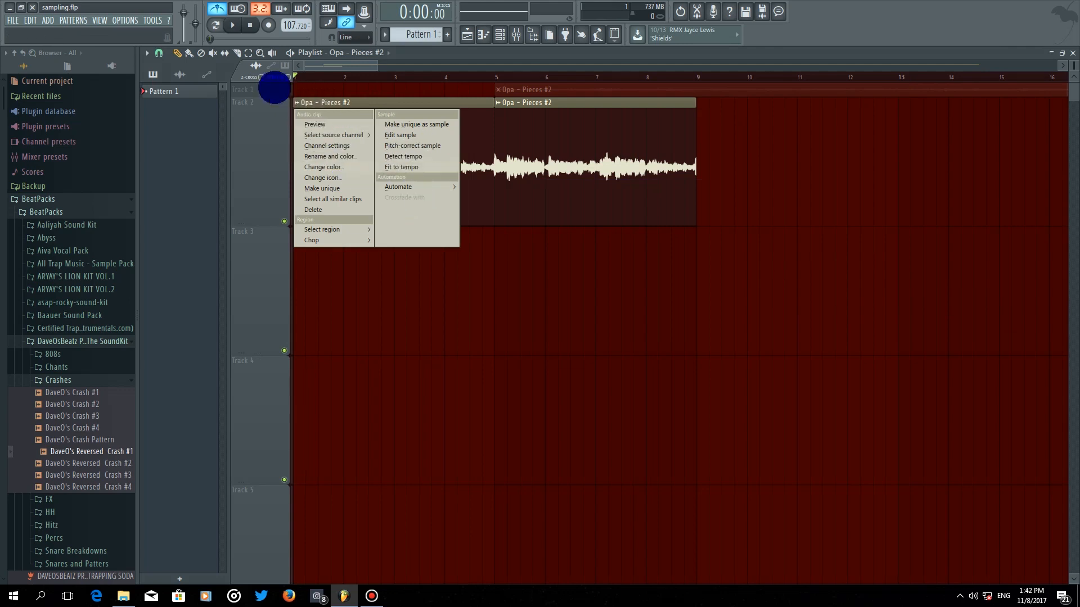
{"action": "left_click", "coordinate": [694, 421]}
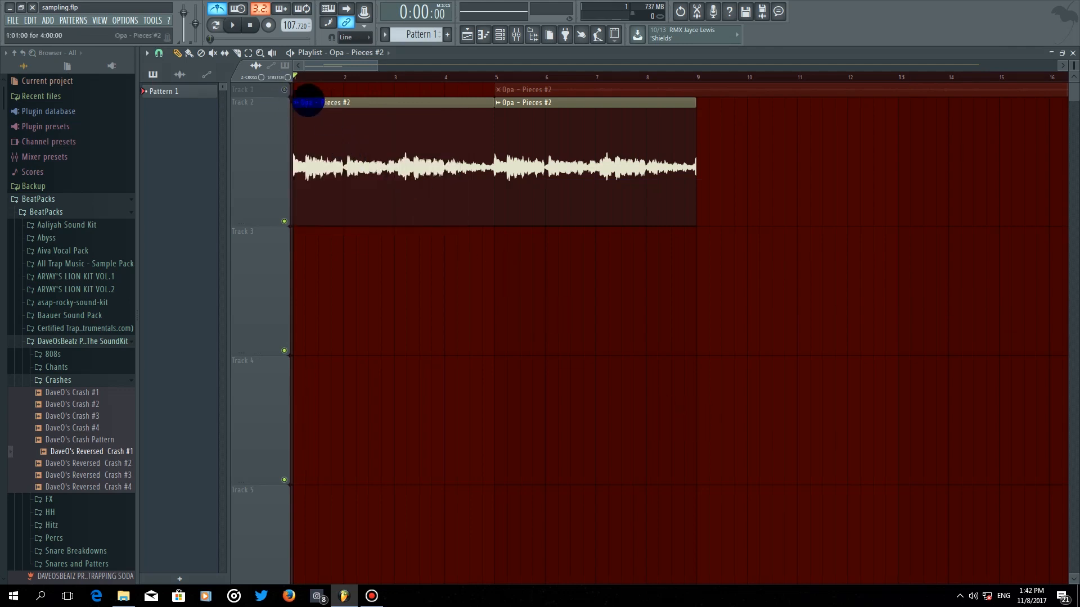
{"action": "right_click", "coordinate": [298, 102]}
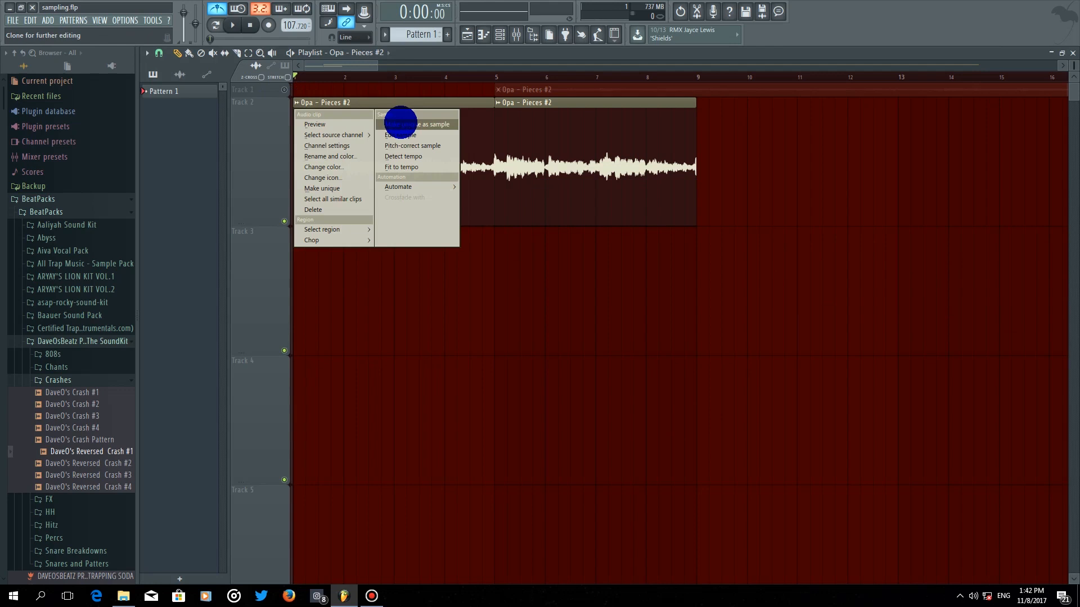
{"action": "left_click", "coordinate": [400, 119]}
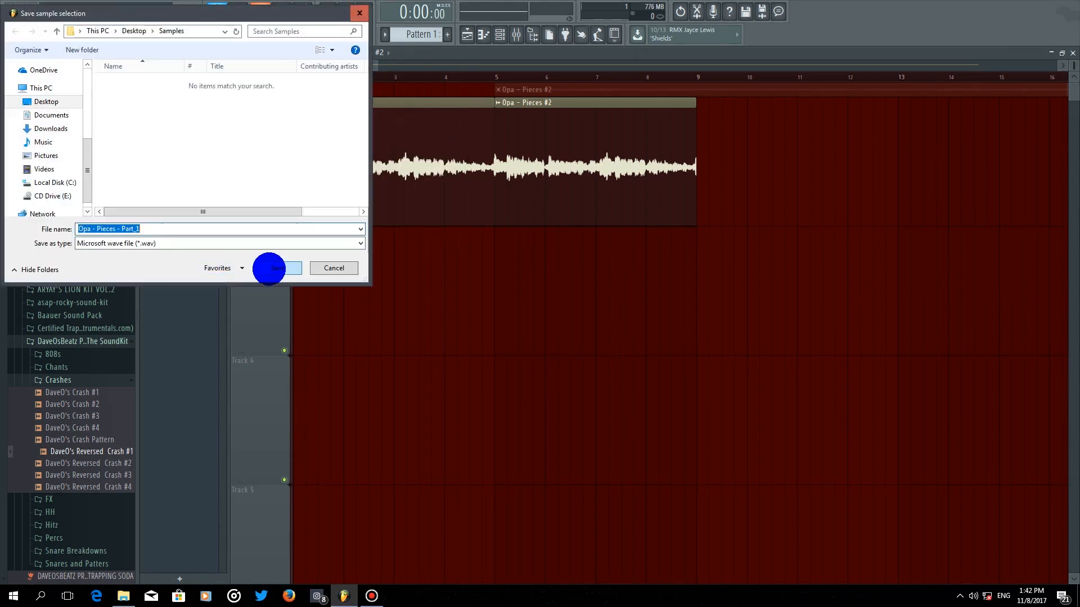
{"action": "left_click", "coordinate": [271, 268]}
- Replace the old second clip at bar 5 with a duplicate of the Opa - Pieces - Part_1 clip
{"action": "right_click", "coordinate": [553, 184]}
{"action": "left_click", "coordinate": [493, 176], "text": "ctrl"}
{"action": "key", "text": "ctrl+b"}
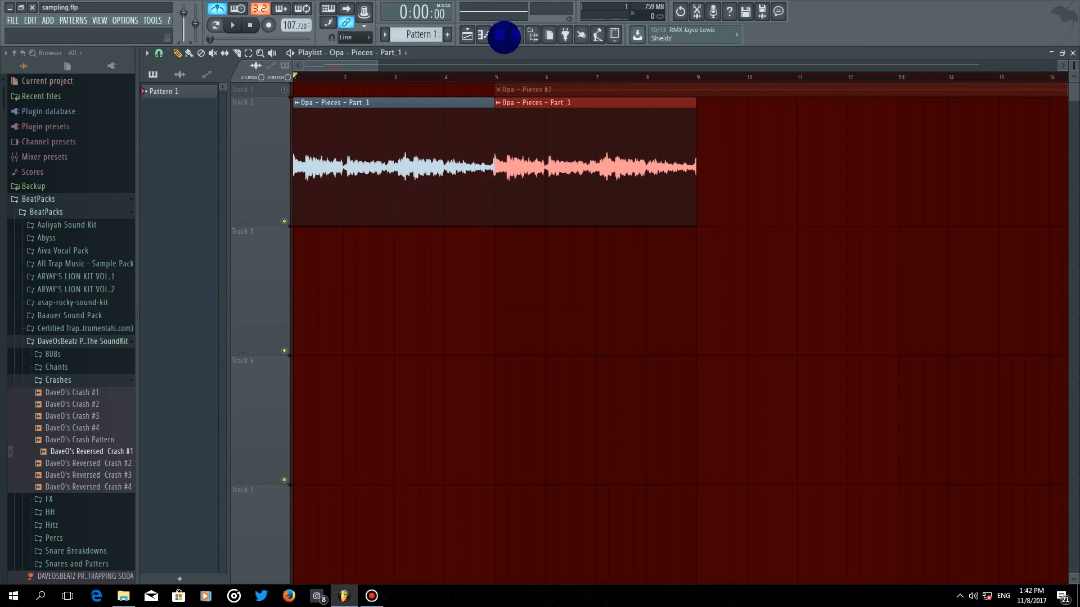
- Load the Opa - Pieces - Part_1 sample from its audio clip channel into the Slicex channel
{"action": "left_click", "coordinate": [500, 35]}
{"action": "left_click", "coordinate": [621, 315]}
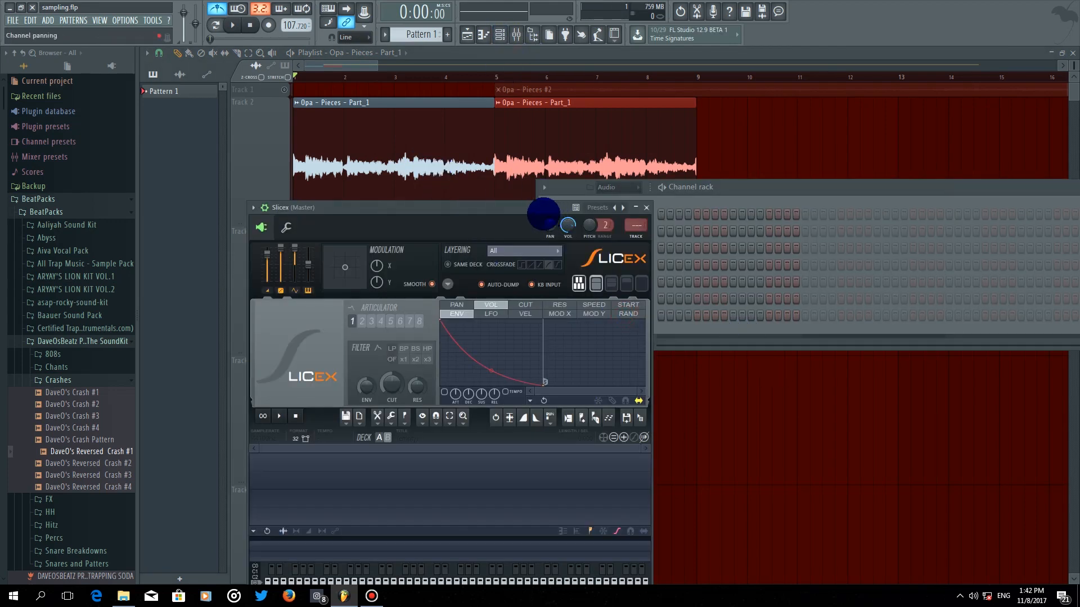
{"action": "left_click_drag", "start_coordinate": [517, 207], "coordinate": [409, 177]}
{"action": "left_click", "coordinate": [622, 301]}
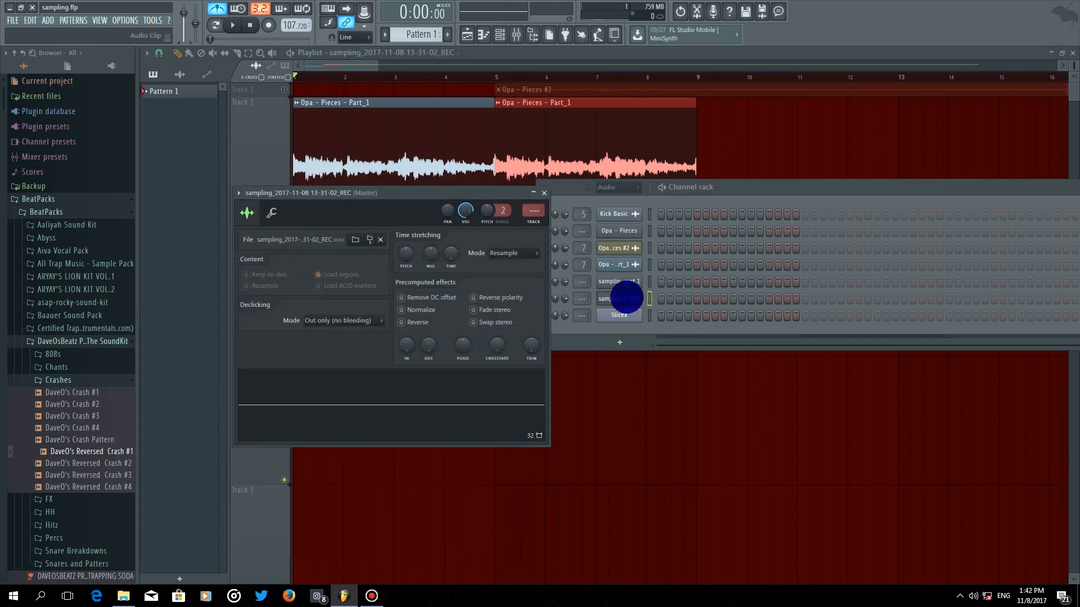
{"action": "left_click", "coordinate": [621, 264]}
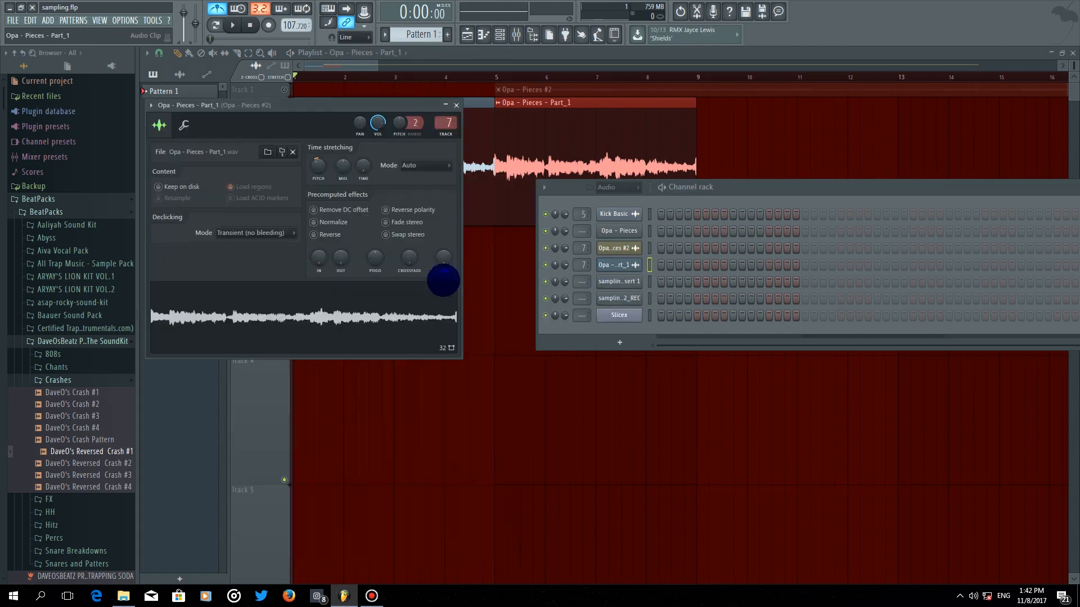
{"action": "left_click_drag", "start_coordinate": [306, 309], "coordinate": [607, 318]}
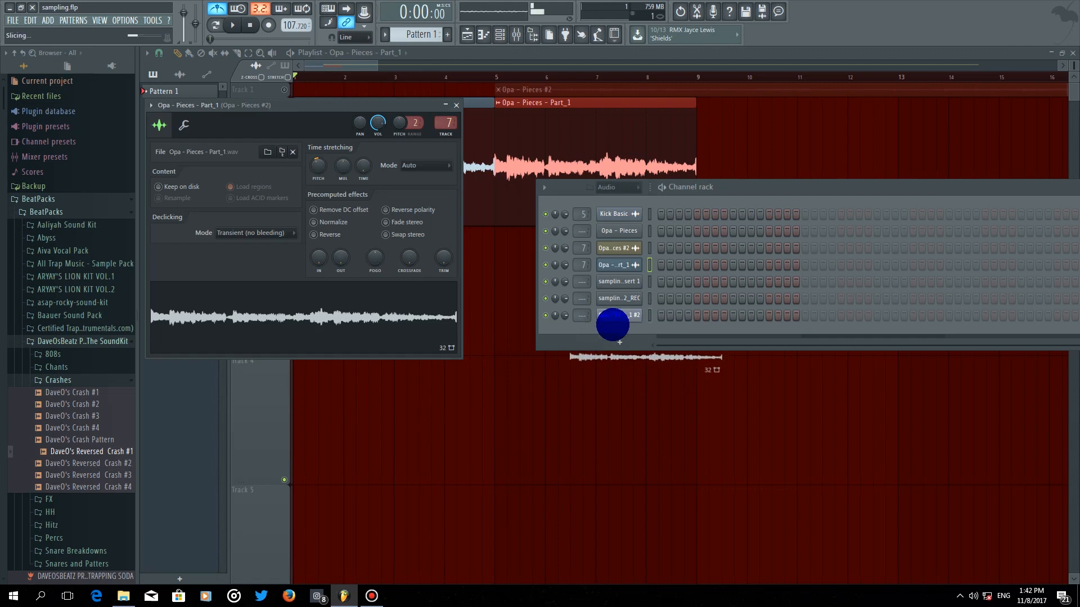
- Examine the slice notes of the Slicex channel in the piano roll, then return to the playlist and channel rack
{"action": "left_click", "coordinate": [736, 320]}
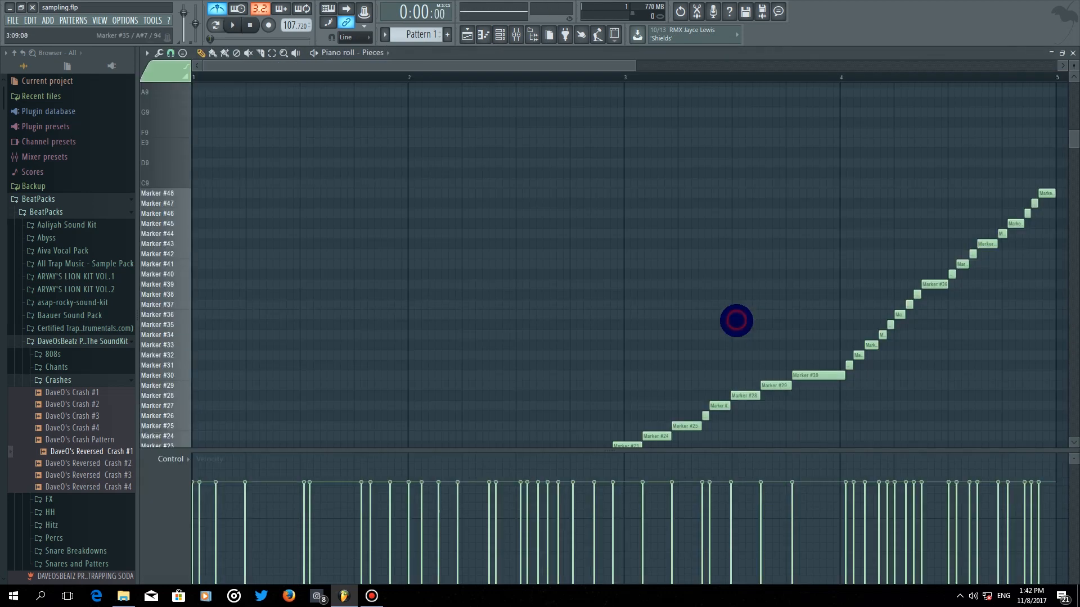
{"action": "scroll", "coordinate": [473, 181], "scroll_direction": "down", "scroll_amount": 5}
{"action": "scroll", "coordinate": [446, 233], "scroll_direction": "up", "scroll_amount": 10}
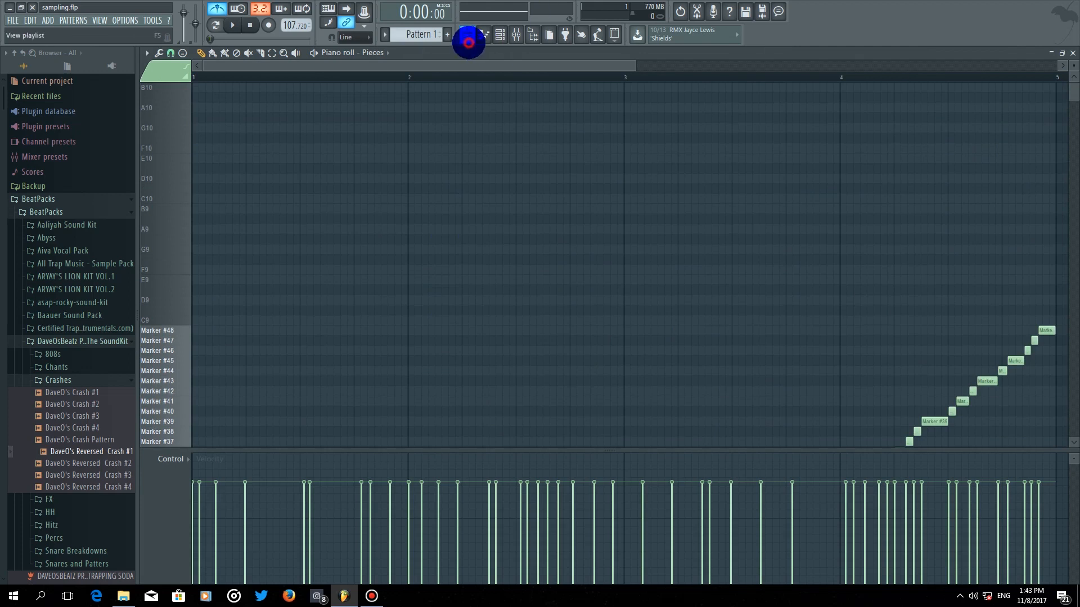
{"action": "left_click", "coordinate": [468, 35]}
{"action": "left_click", "coordinate": [500, 35]}
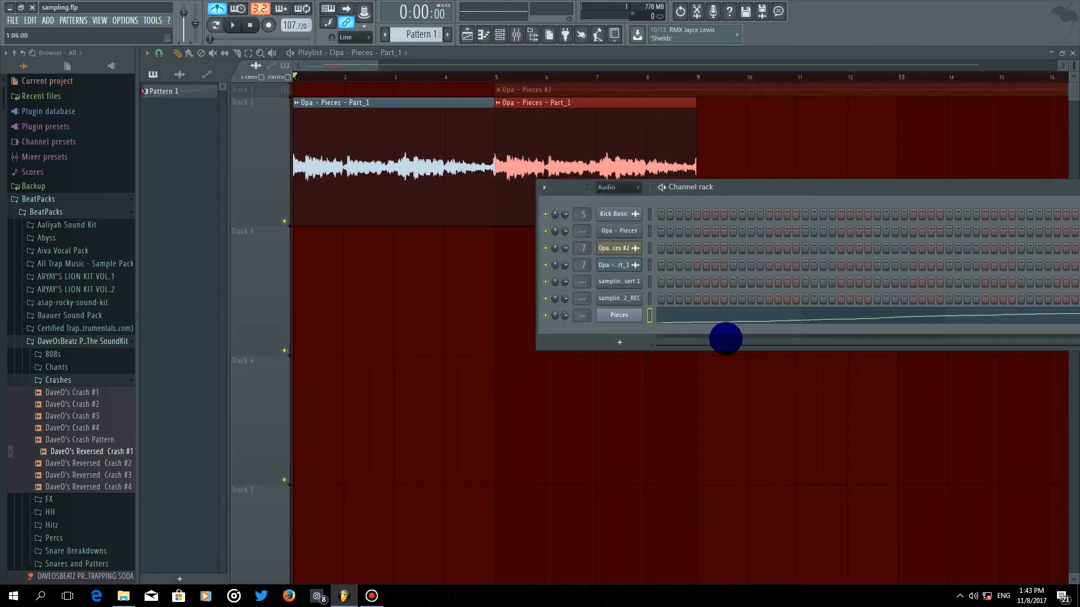
- Open the Slicex channel named Pieces and delete slice markers #47 and #46 near the end of the waveform
{"action": "left_click", "coordinate": [621, 318]}
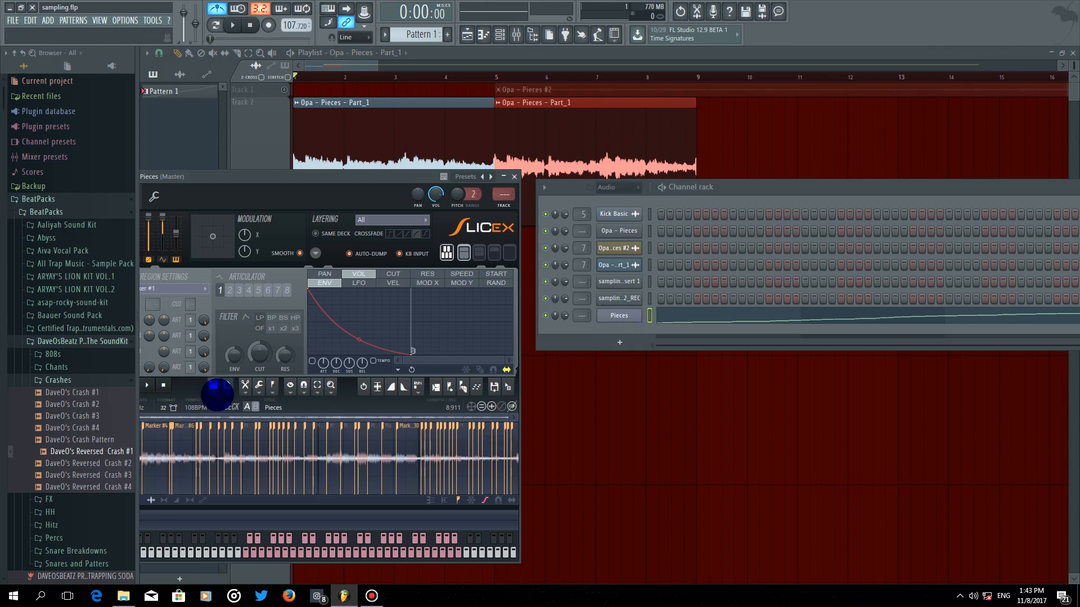
{"action": "right_click", "coordinate": [509, 427]}
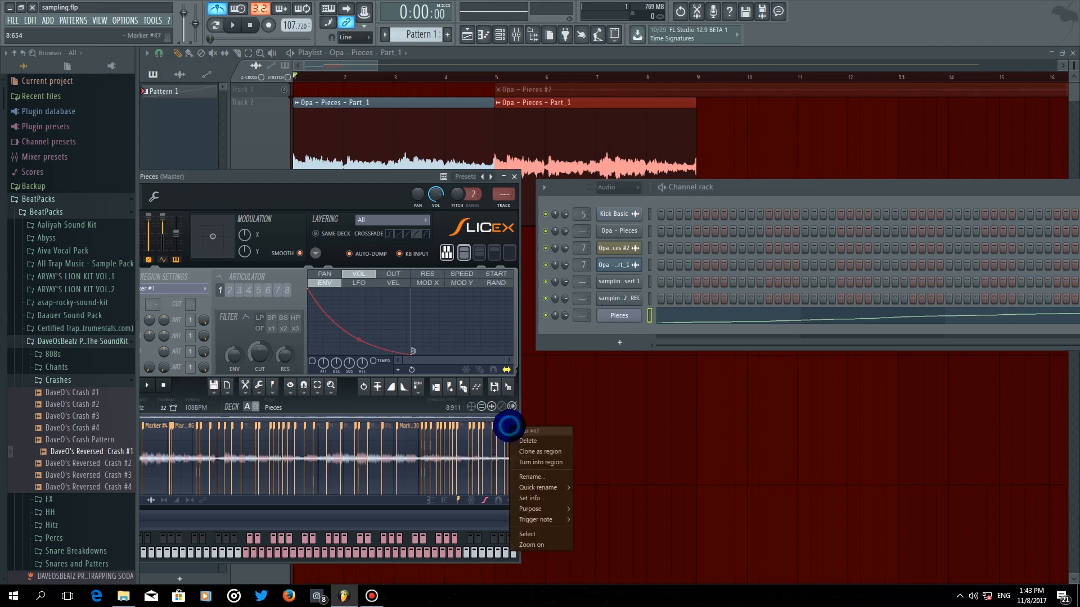
{"action": "right_click", "coordinate": [508, 427]}
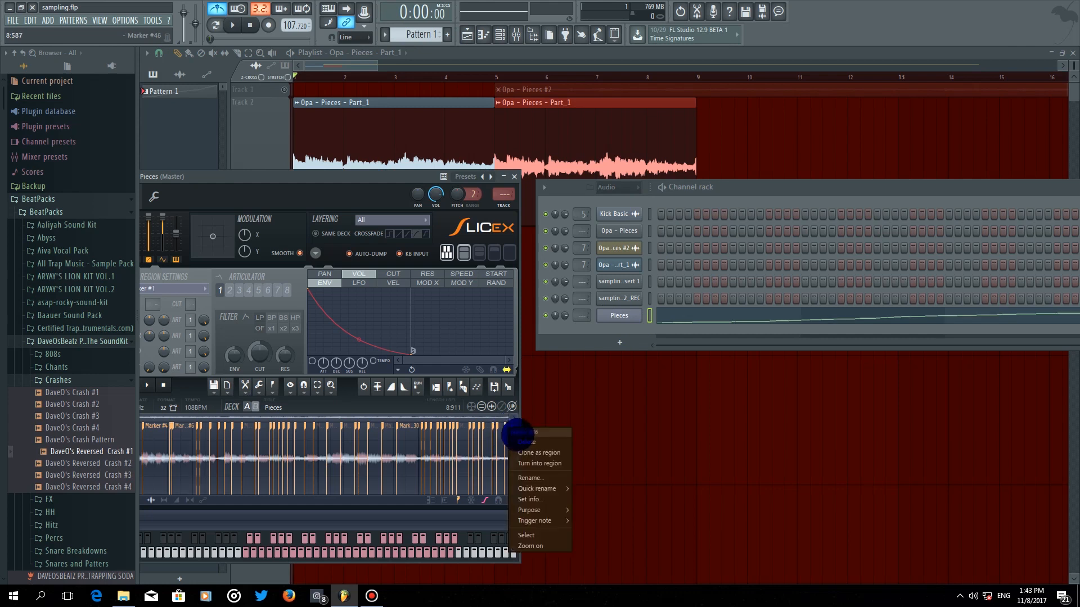
{"action": "left_click", "coordinate": [523, 441]}
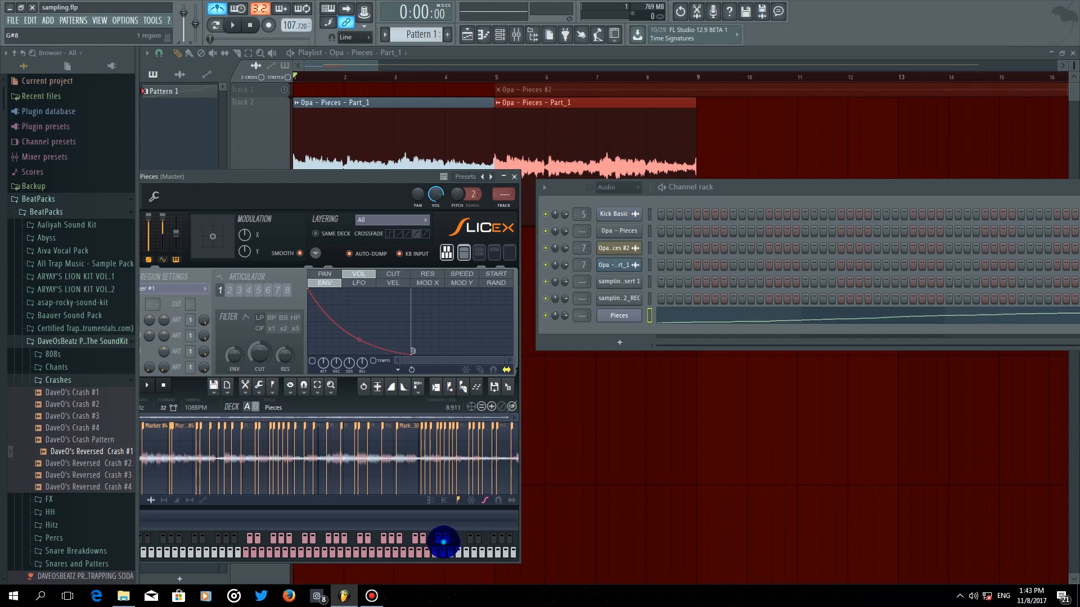
- Try deleting the selected audio with its slices in Slicex, and undo the deletion
{"action": "right_click", "coordinate": [444, 543]}
{"action": "left_click", "coordinate": [458, 560]}
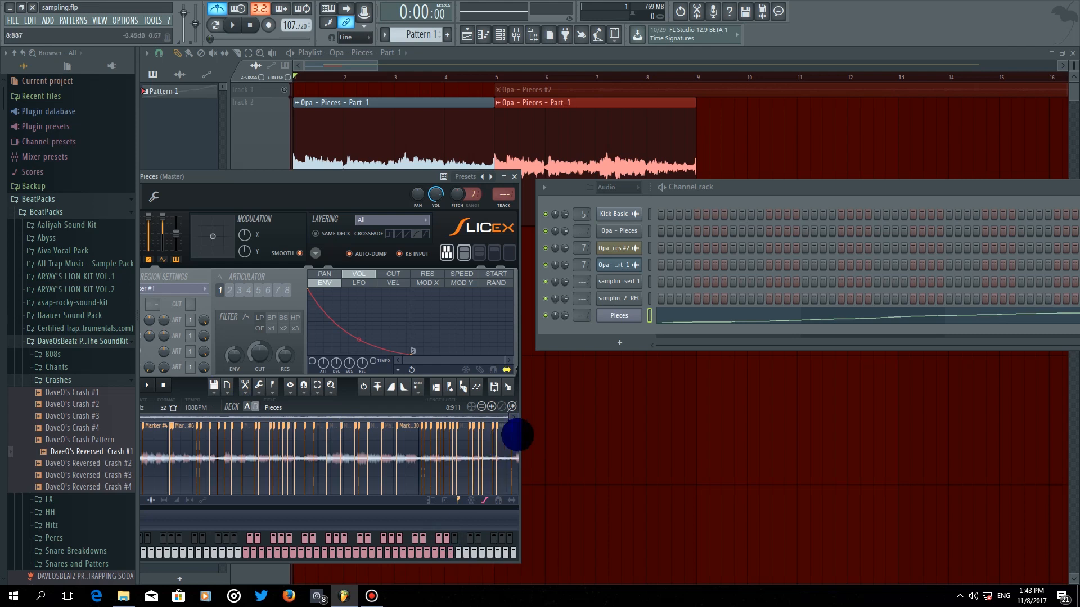
{"action": "key", "text": "Delete"}
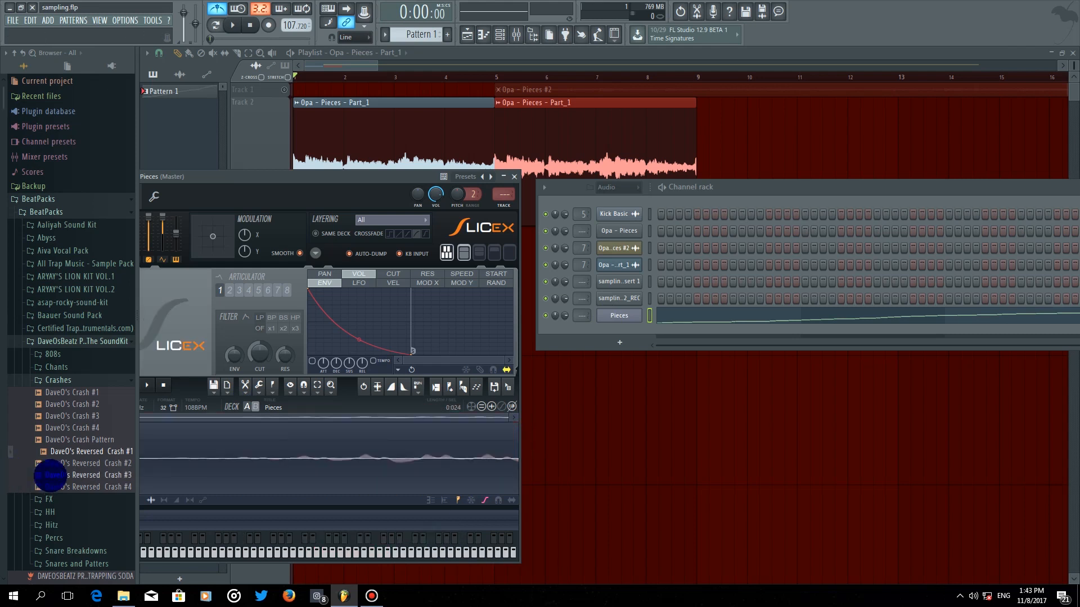
{"action": "key", "text": "ctrl+z"}
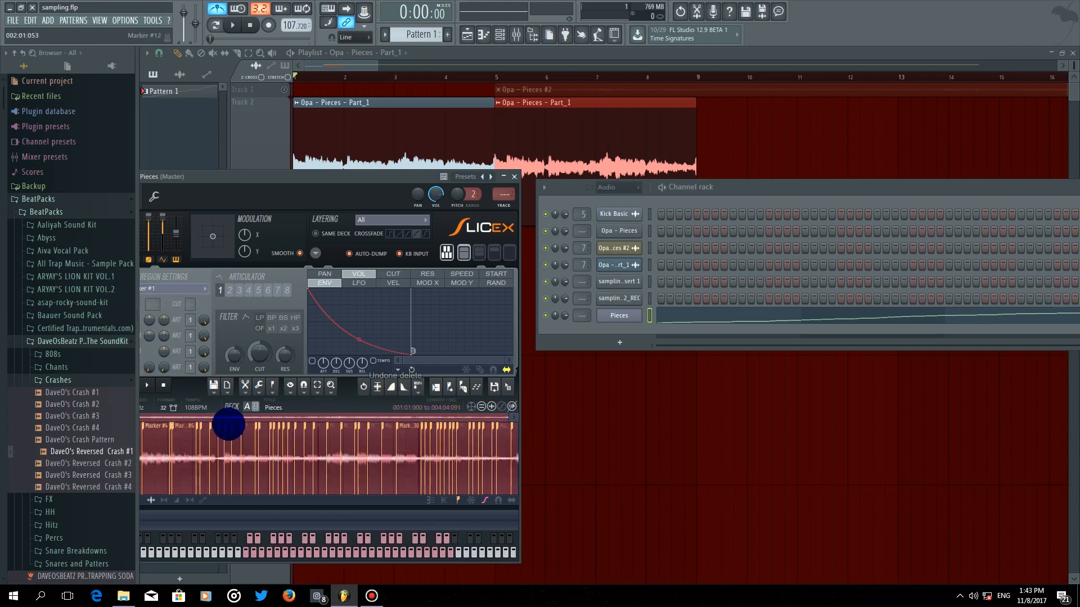
- Delete all remaining slice markers from the Slicex waveform while keeping the audio
{"action": "left_click", "coordinate": [214, 426]}
{"action": "left_click", "coordinate": [273, 388]}
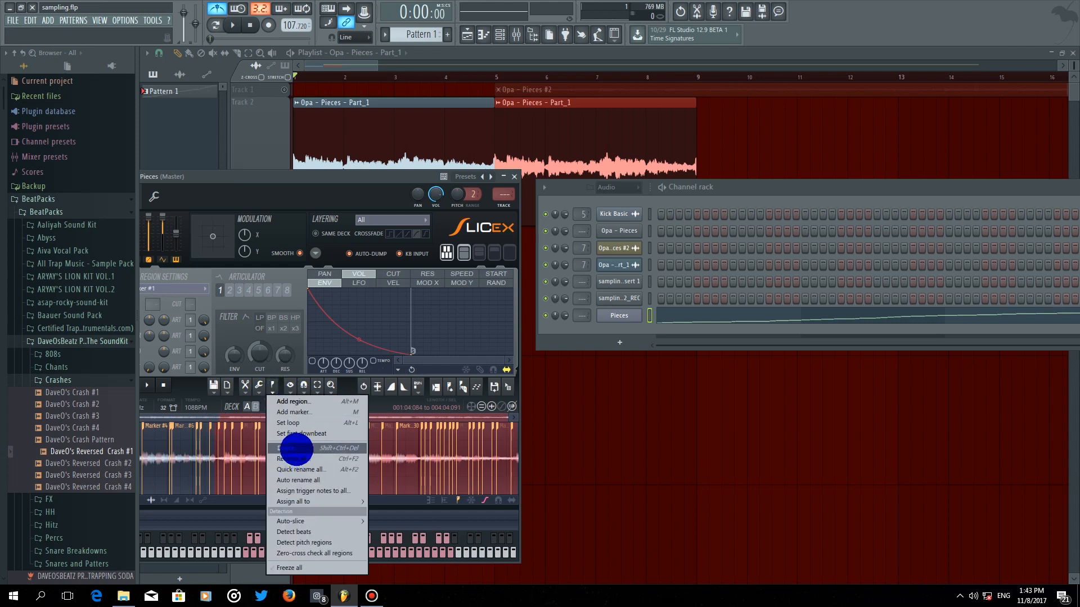
{"action": "left_click", "coordinate": [295, 448]}
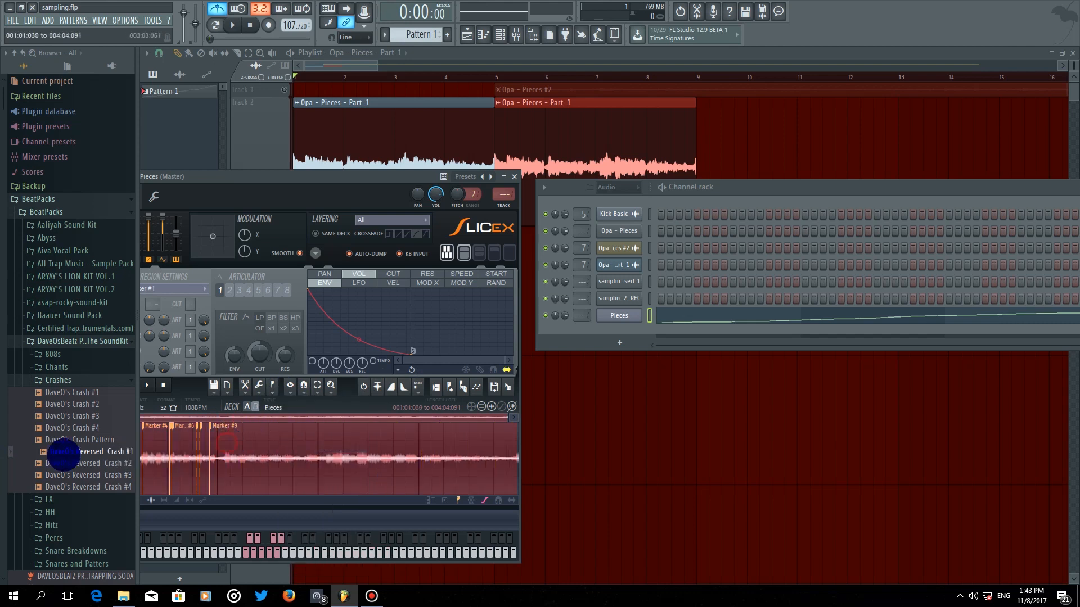
{"action": "left_click", "coordinate": [271, 388]}
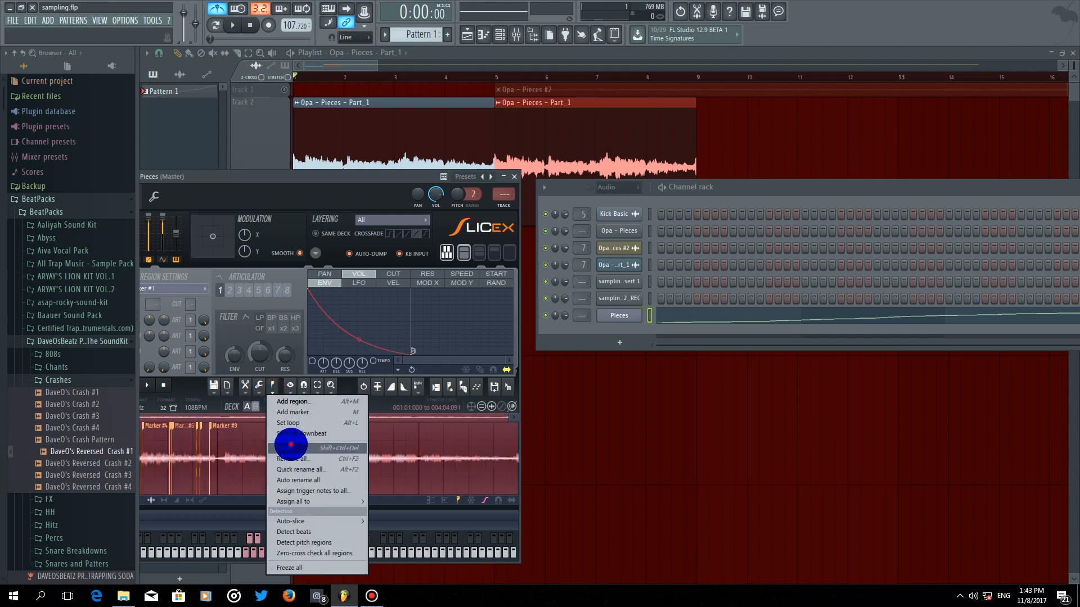
{"action": "left_click", "coordinate": [289, 440]}
{"action": "left_click", "coordinate": [345, 461]}
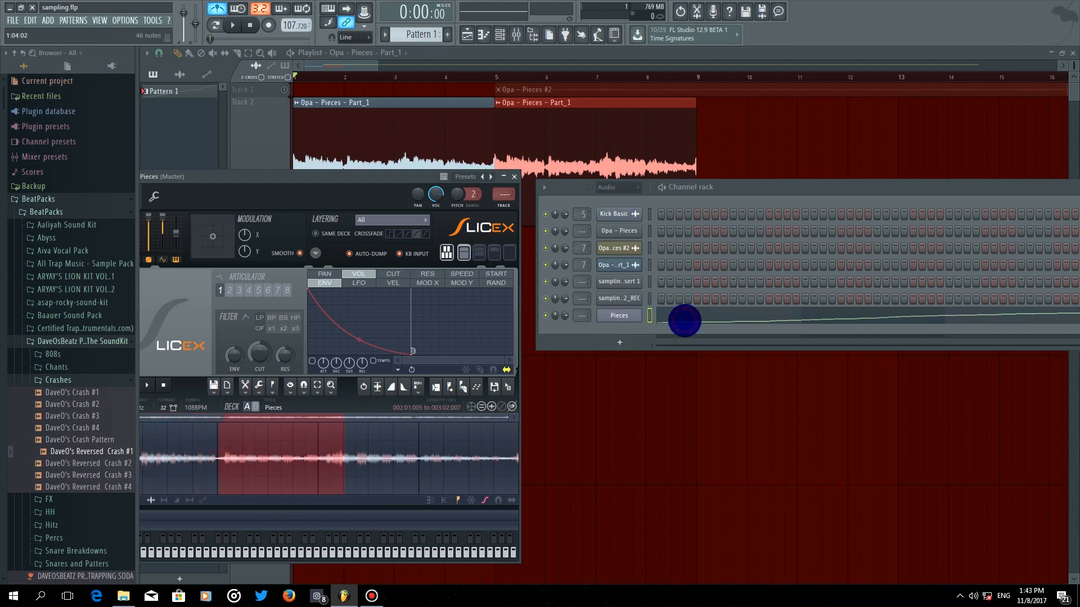
- Check the piano roll of the Pieces channel and return to the playlist
{"action": "left_click", "coordinate": [684, 320]}
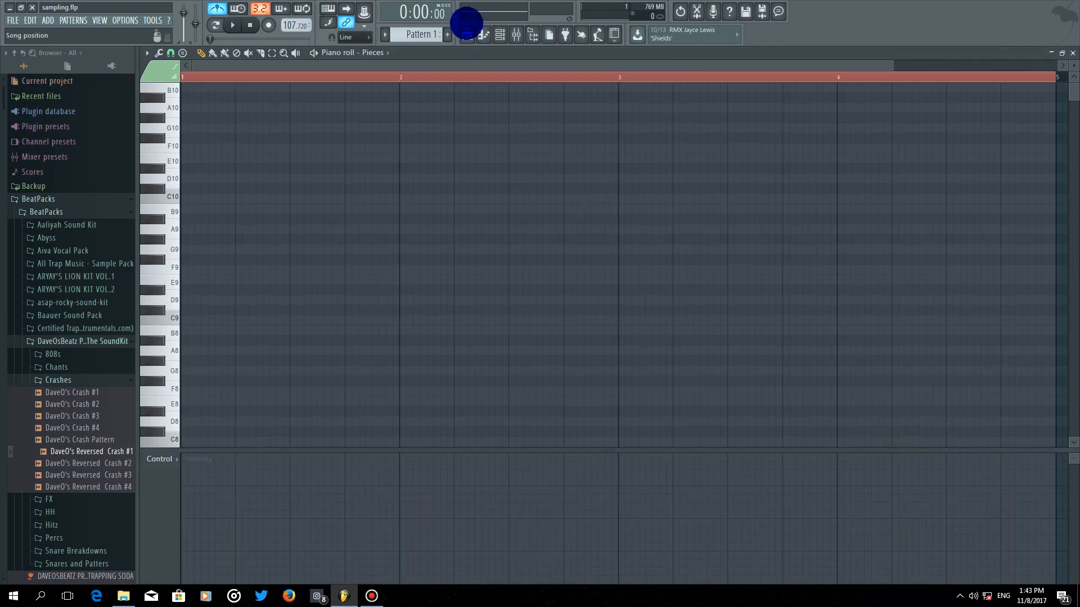
{"action": "left_click", "coordinate": [467, 34]}
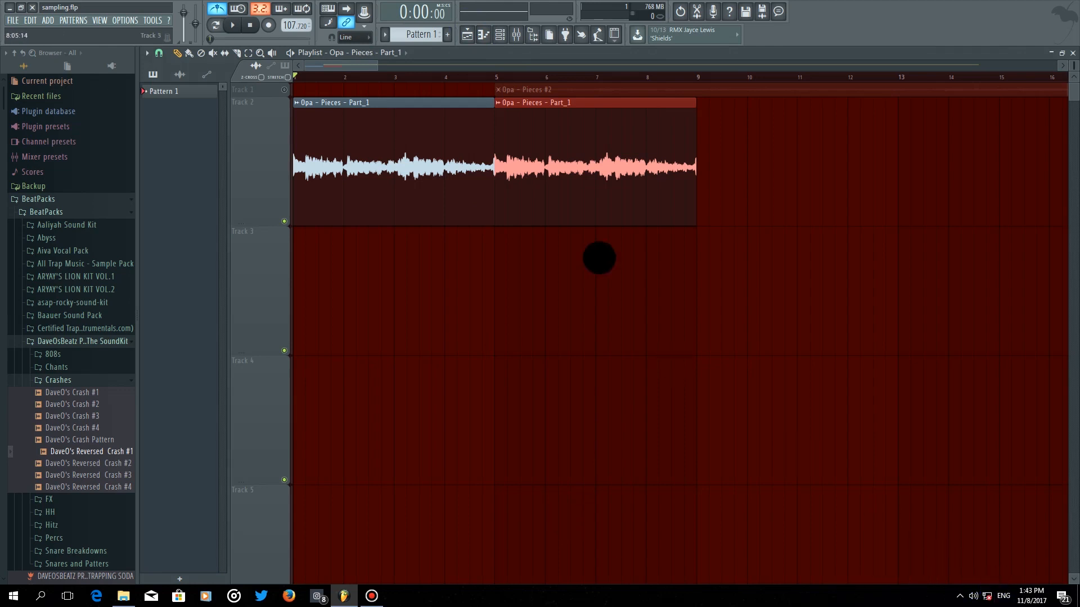
- Launch KeyFinder from the KeyFinder-WIN folder on the desktop and minimise its window
{"action": "left_click", "coordinate": [1077, 599]}
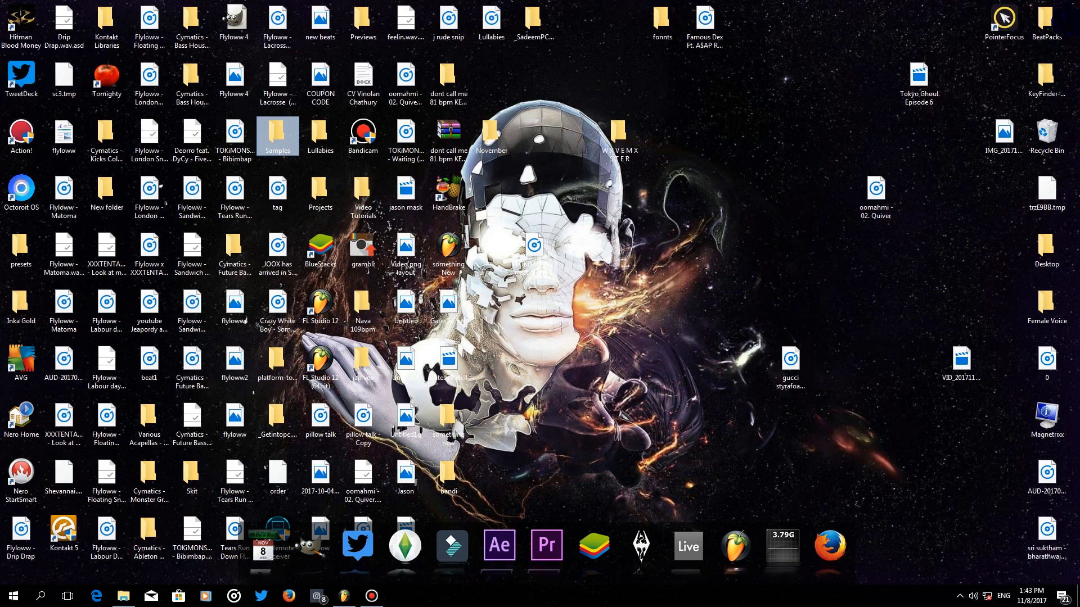
{"action": "double_click", "coordinate": [1065, 84]}
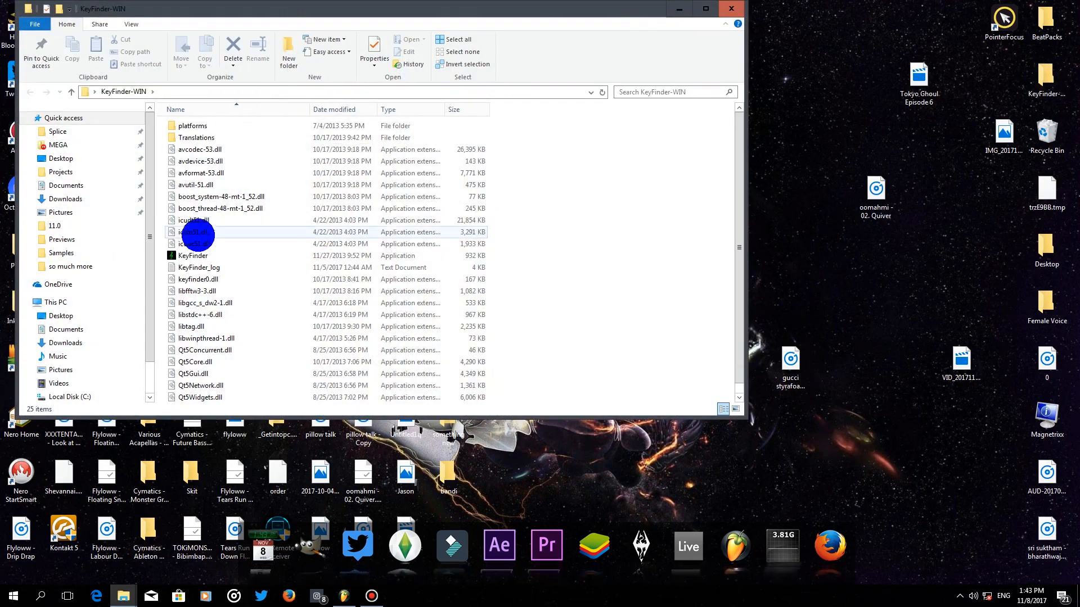
{"action": "left_click", "coordinate": [193, 256]}
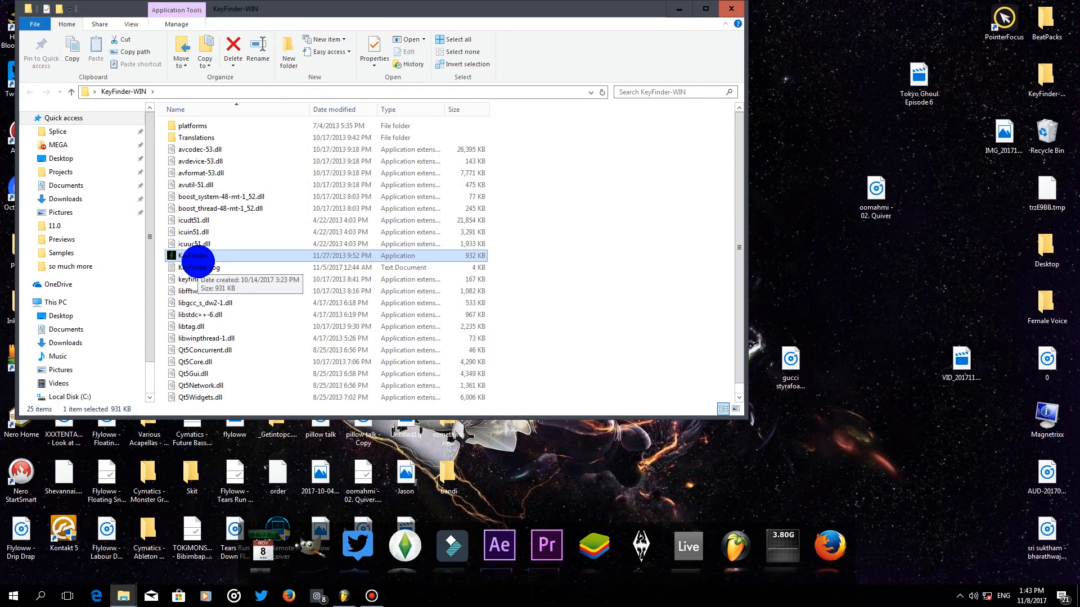
{"action": "double_click", "coordinate": [199, 255]}
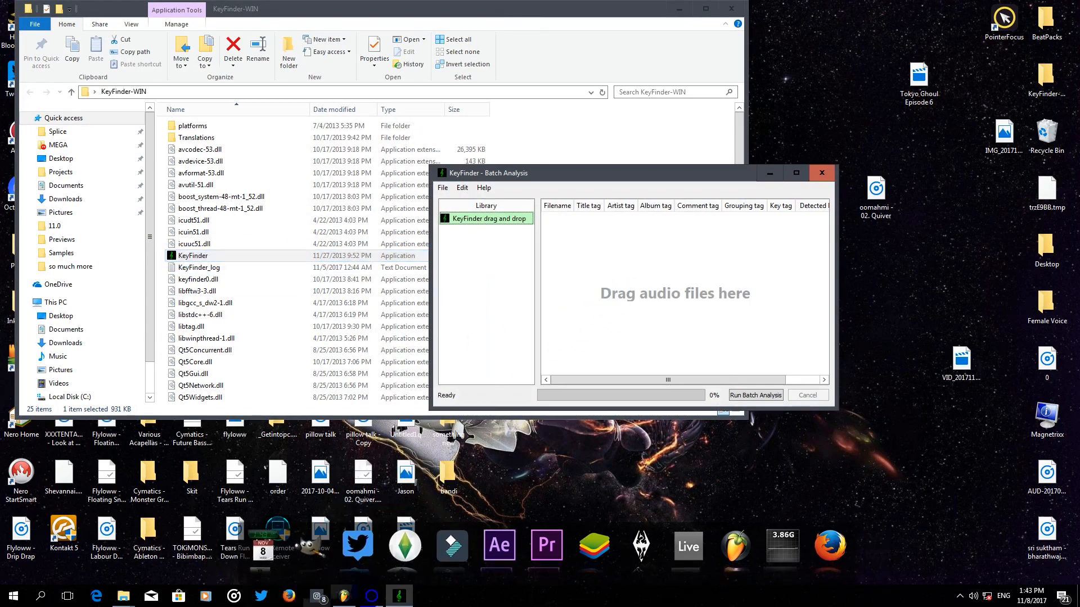
{"action": "left_click", "coordinate": [402, 597]}
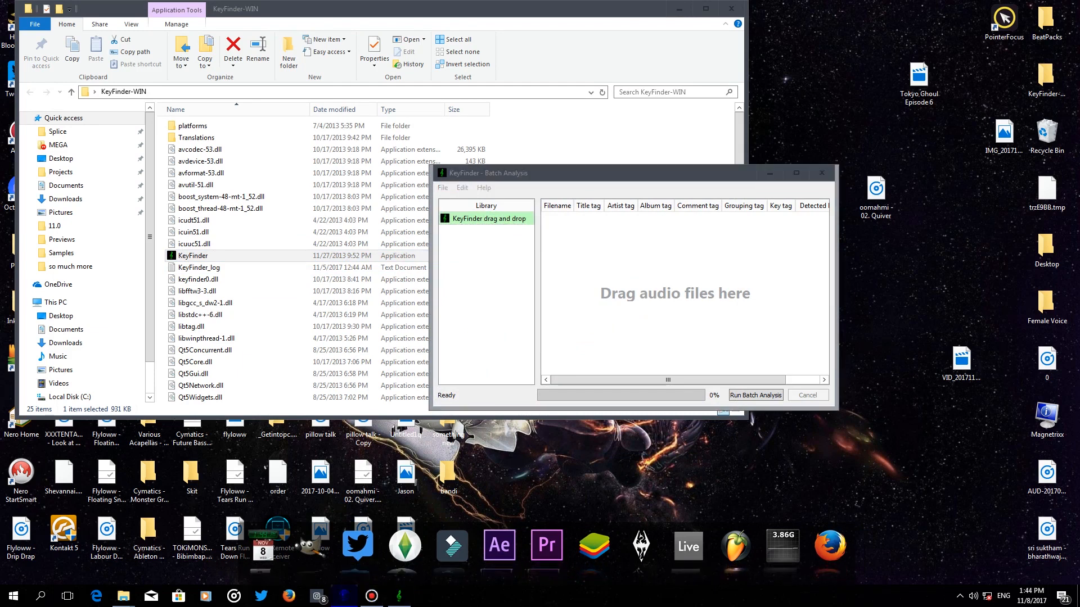
- Switch to FL Studio, open the first Opa - Pieces - Part_1 clip and add its audio to KeyFinder's batch list
{"action": "left_click", "coordinate": [344, 596]}
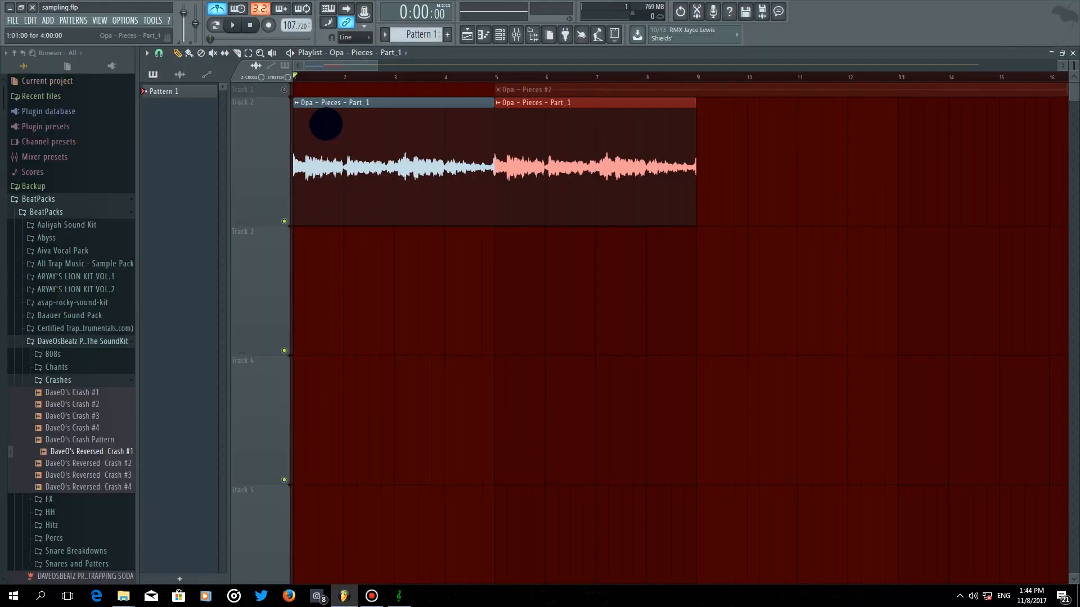
{"action": "double_click", "coordinate": [326, 124]}
{"action": "key", "text": "Escape"}
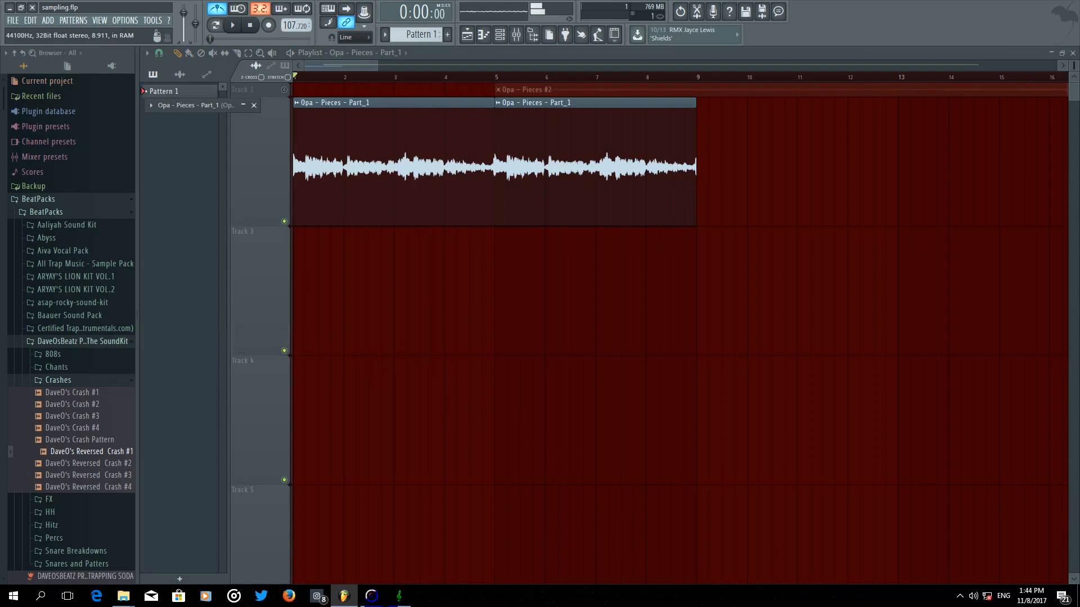
{"action": "left_click_drag", "start_coordinate": [400, 596], "coordinate": [654, 284]}
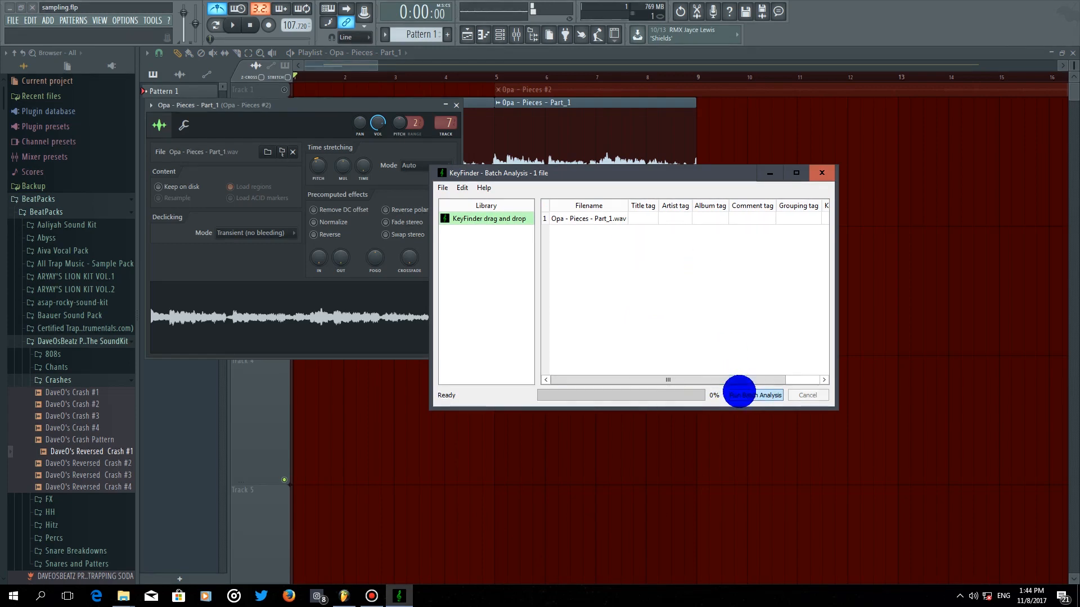
- Run the batch analysis to detect the sample's key, and close KeyFinder and the clip's settings
{"action": "left_click", "coordinate": [746, 395]}
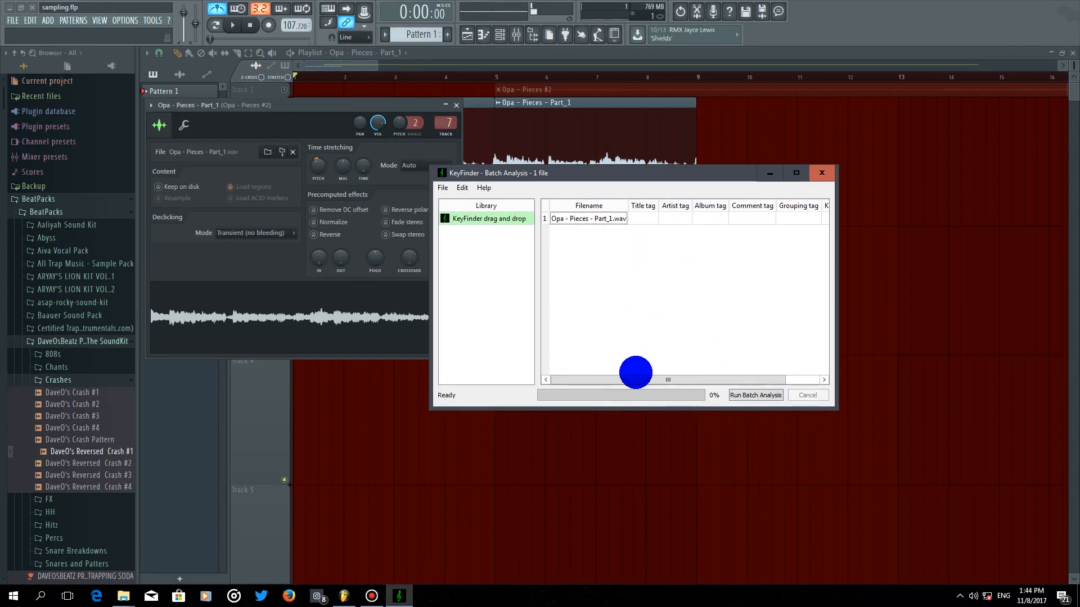
{"action": "left_click_drag", "start_coordinate": [730, 379], "coordinate": [812, 377]}
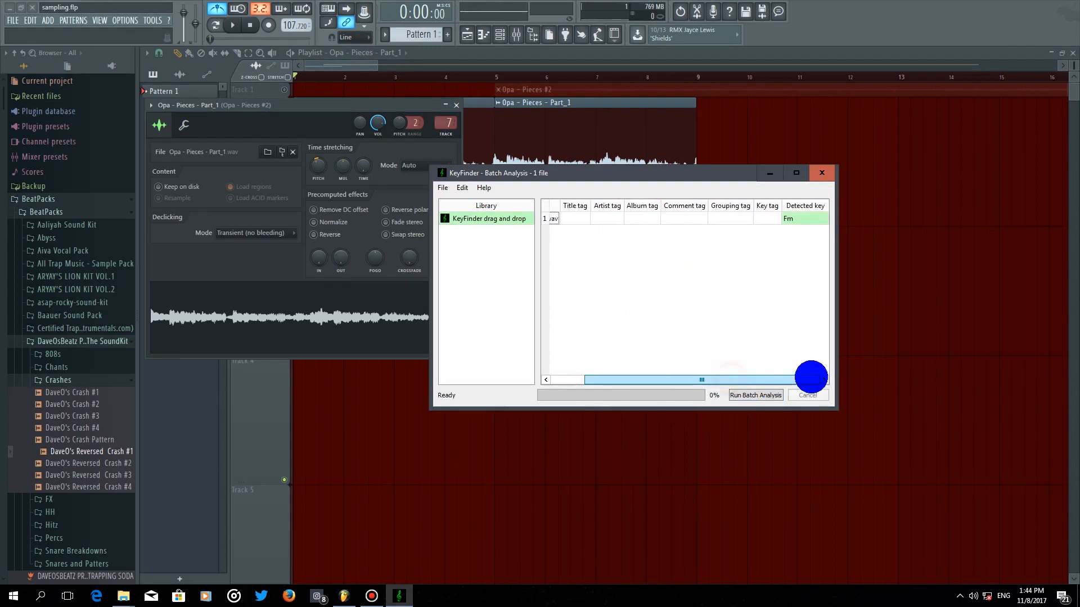
{"action": "left_click", "coordinate": [822, 176]}
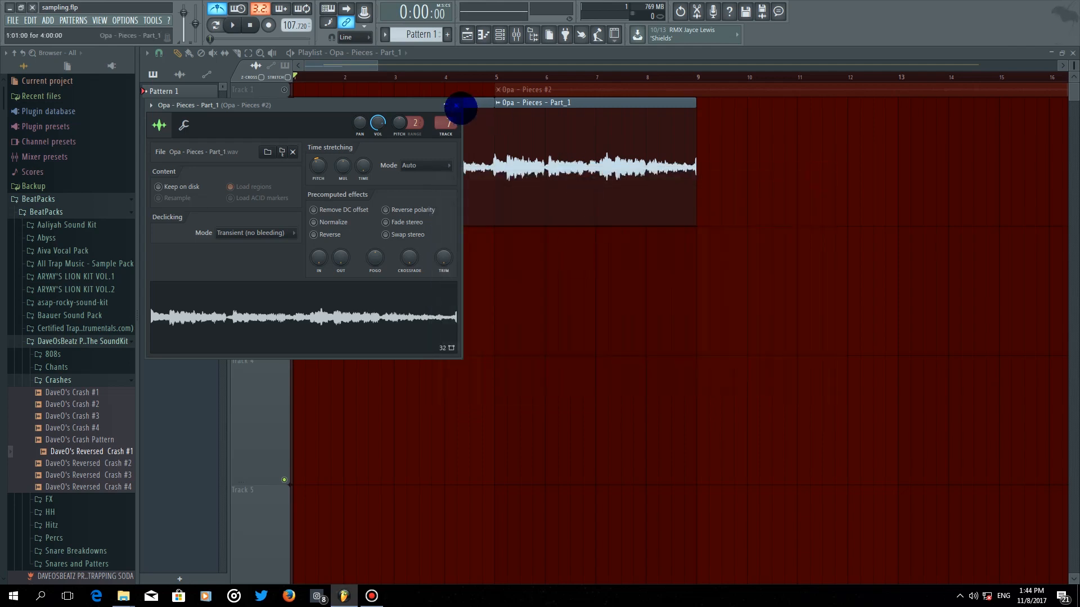
{"action": "left_click", "coordinate": [453, 107]}
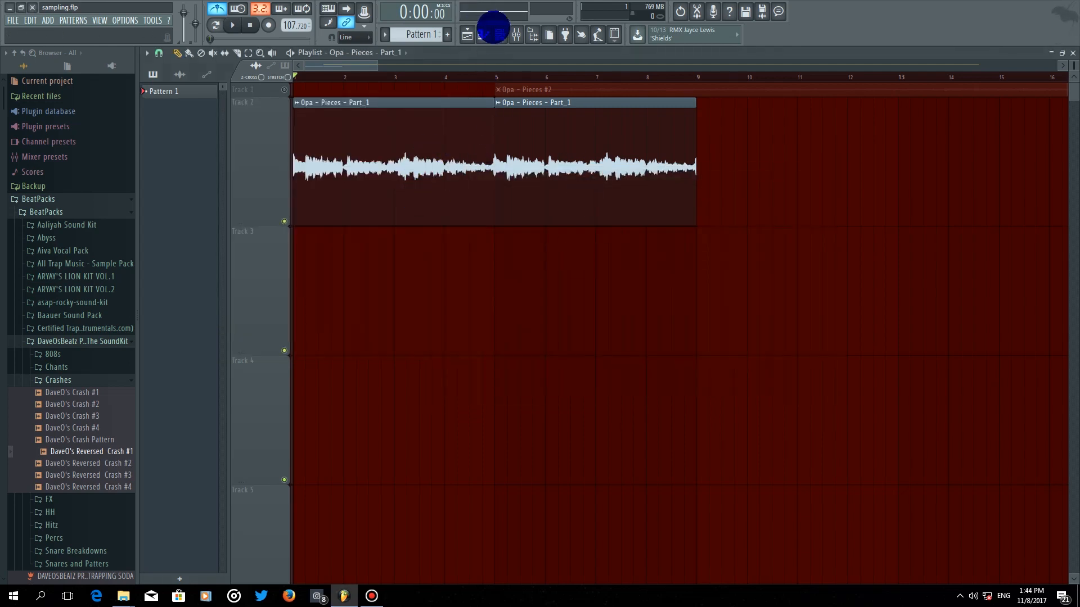
- Show all channels in the channel rack and delete the Kick, Clap, Hat and Snare channels
{"action": "left_click", "coordinate": [497, 36]}
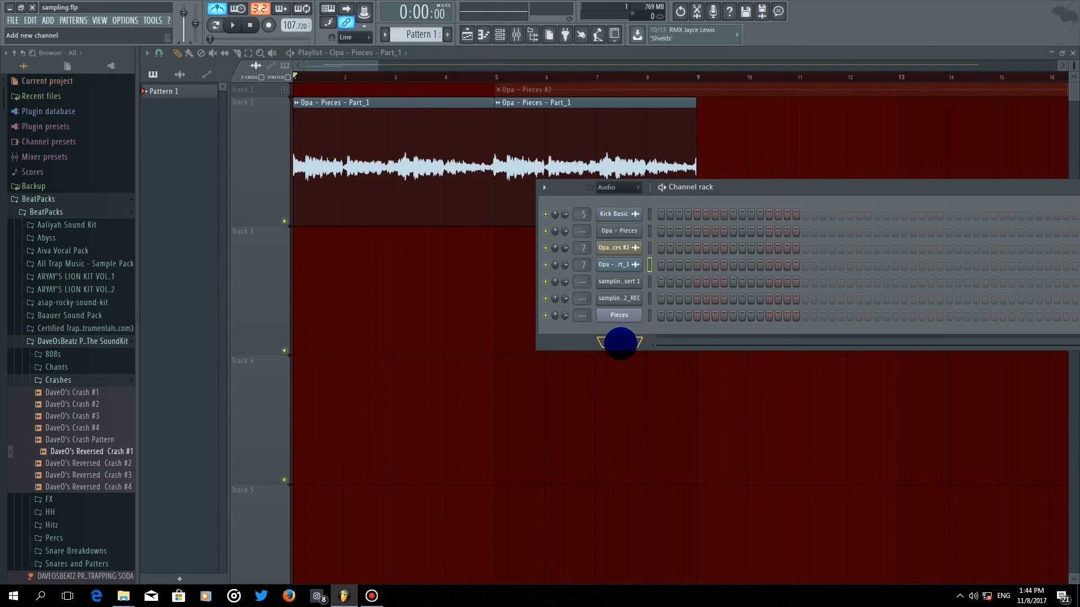
{"action": "left_click", "coordinate": [615, 189]}
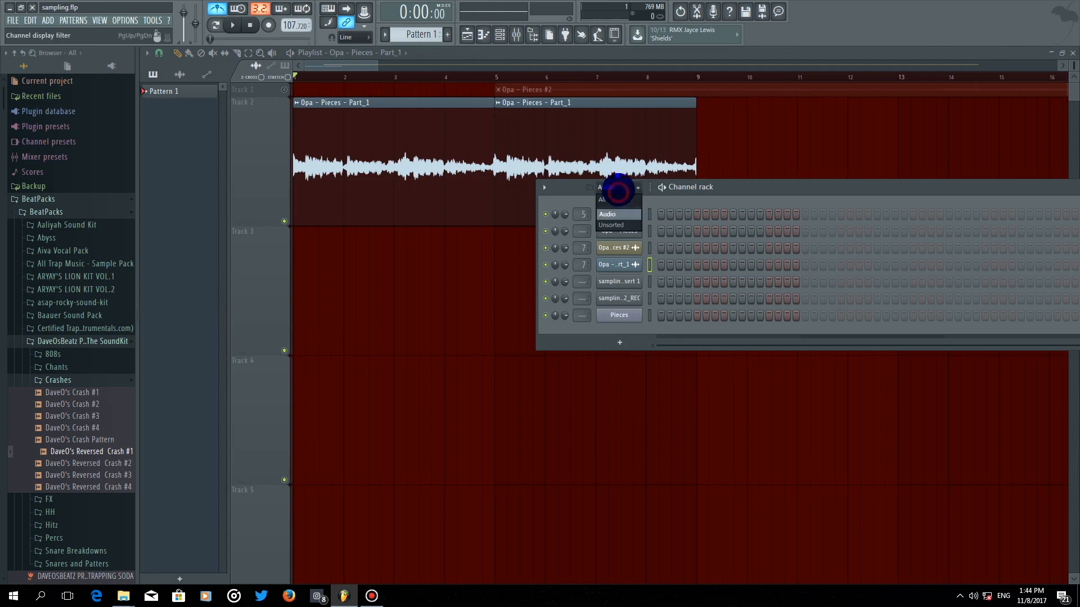
{"action": "left_click", "coordinate": [615, 199]}
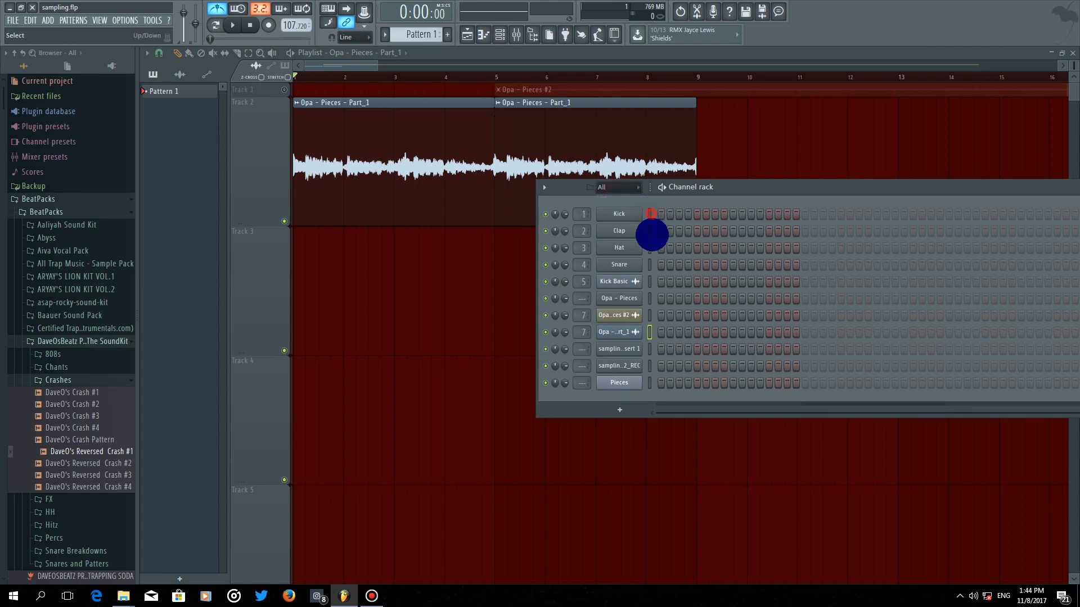
{"action": "key", "text": "alt+Delete"}
{"action": "key", "text": "Return"}
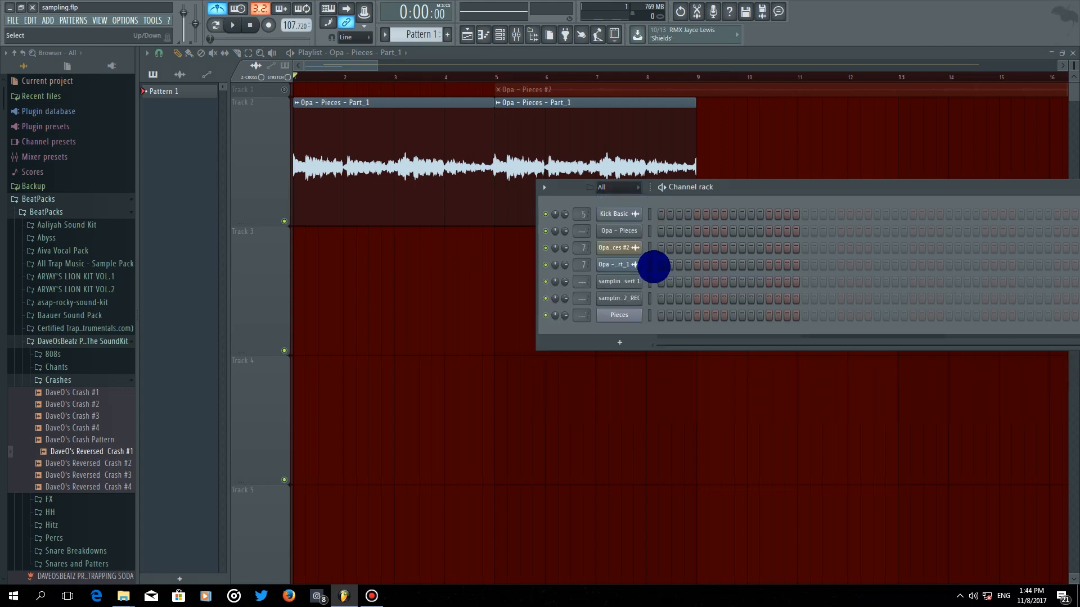
- Add an empty Sampler channel to the channel rack and open its piano roll
{"action": "left_click", "coordinate": [618, 343]}
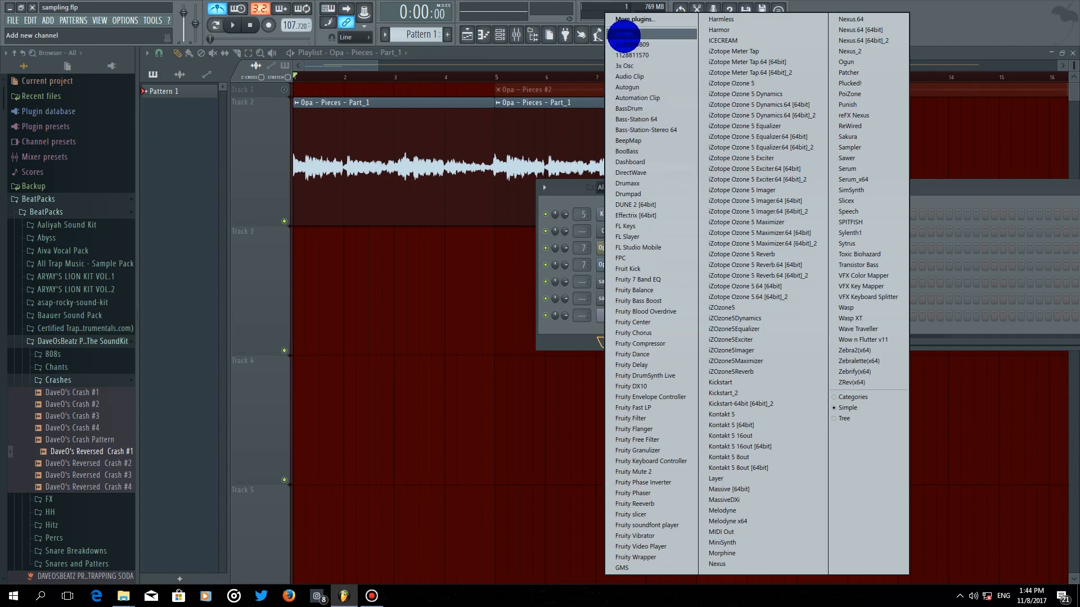
{"action": "left_click", "coordinate": [624, 34]}
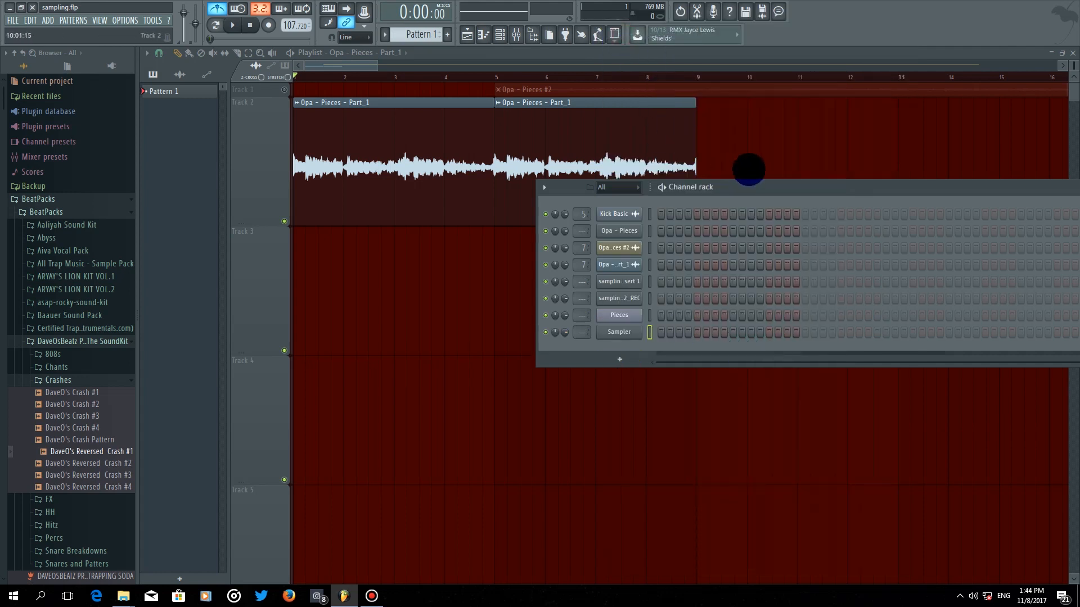
{"action": "left_click_drag", "start_coordinate": [740, 188], "coordinate": [516, 197]}
{"action": "right_click", "coordinate": [388, 327]}
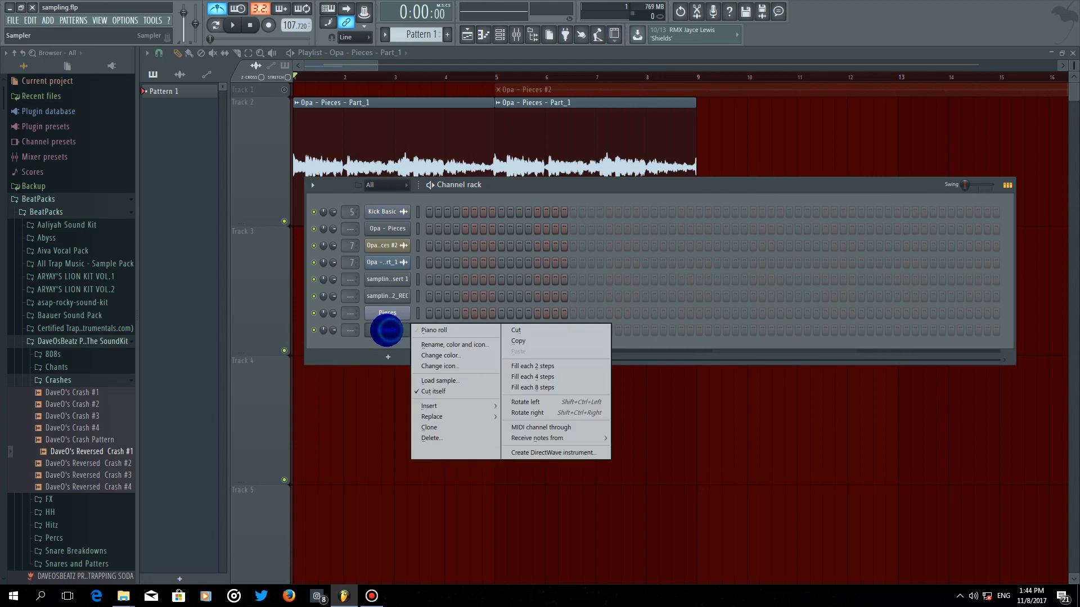
{"action": "left_click", "coordinate": [387, 329]}
{"action": "key", "text": "Escape"}
{"action": "right_click", "coordinate": [381, 333]}
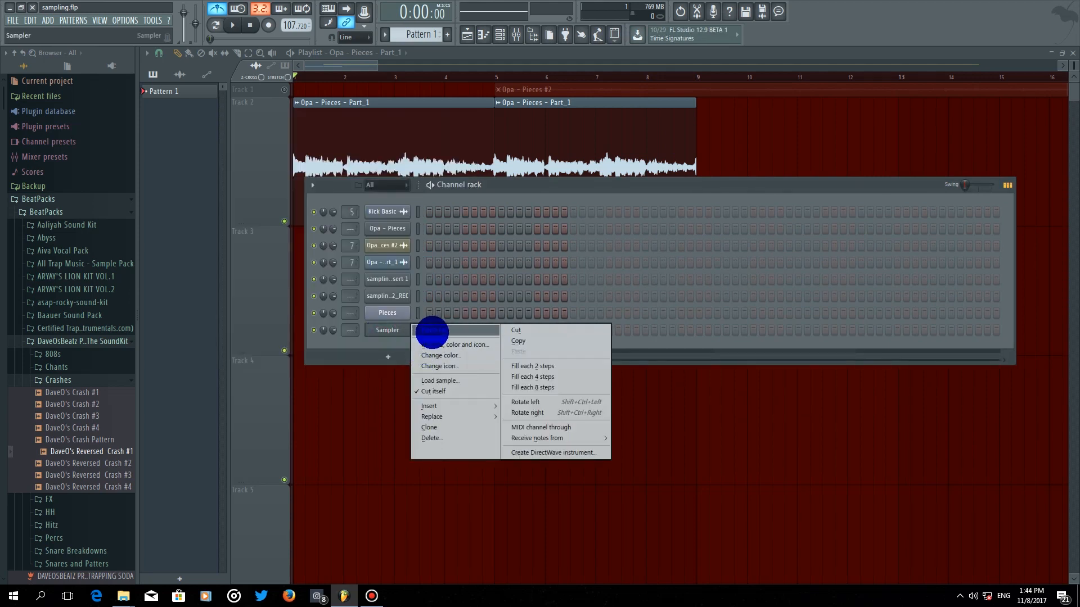
{"action": "left_click", "coordinate": [430, 333]}
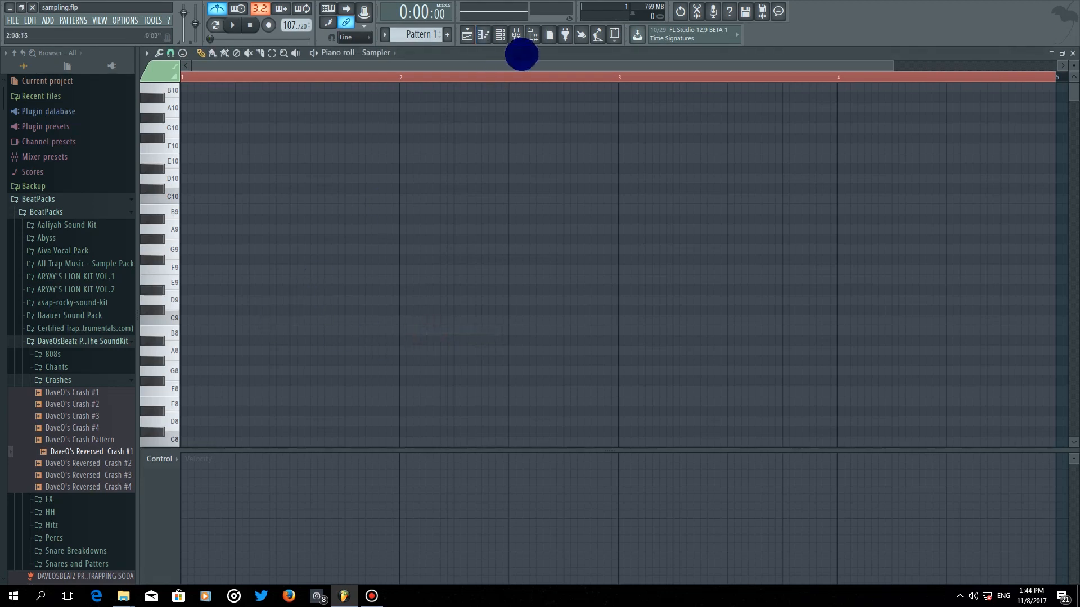
- Return to the playlist and channel rack, and reopen the Sampler channel's piano roll
{"action": "left_click", "coordinate": [466, 33]}
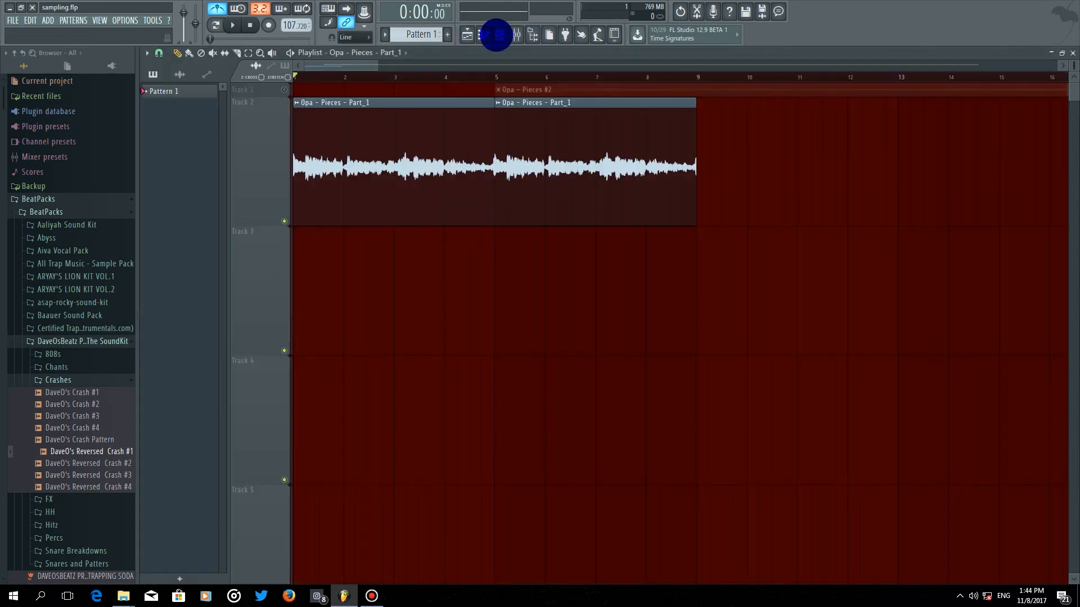
{"action": "left_click", "coordinate": [498, 34]}
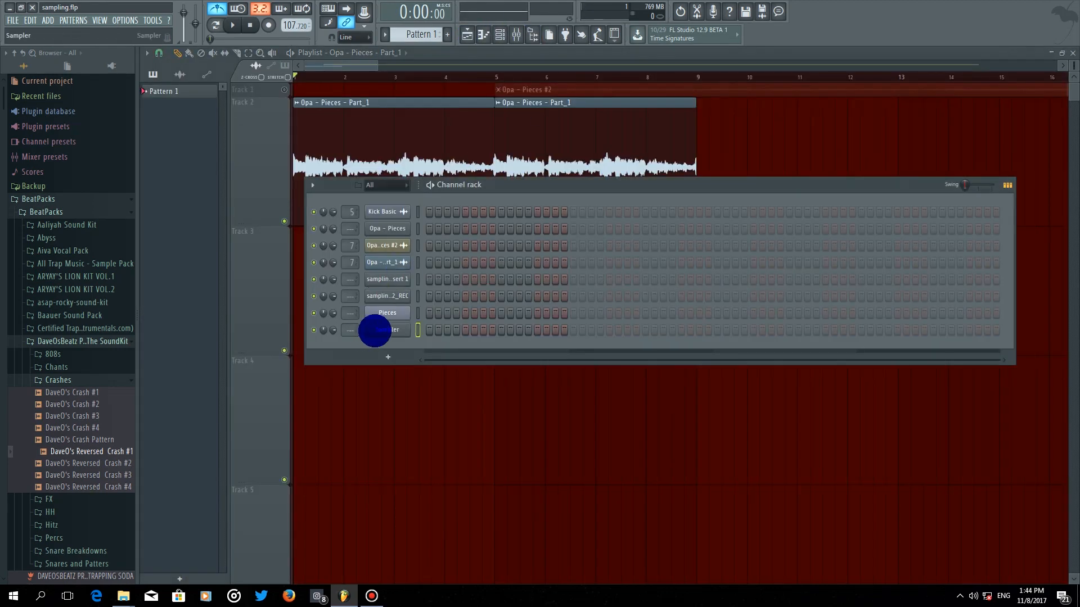
{"action": "right_click", "coordinate": [391, 330]}
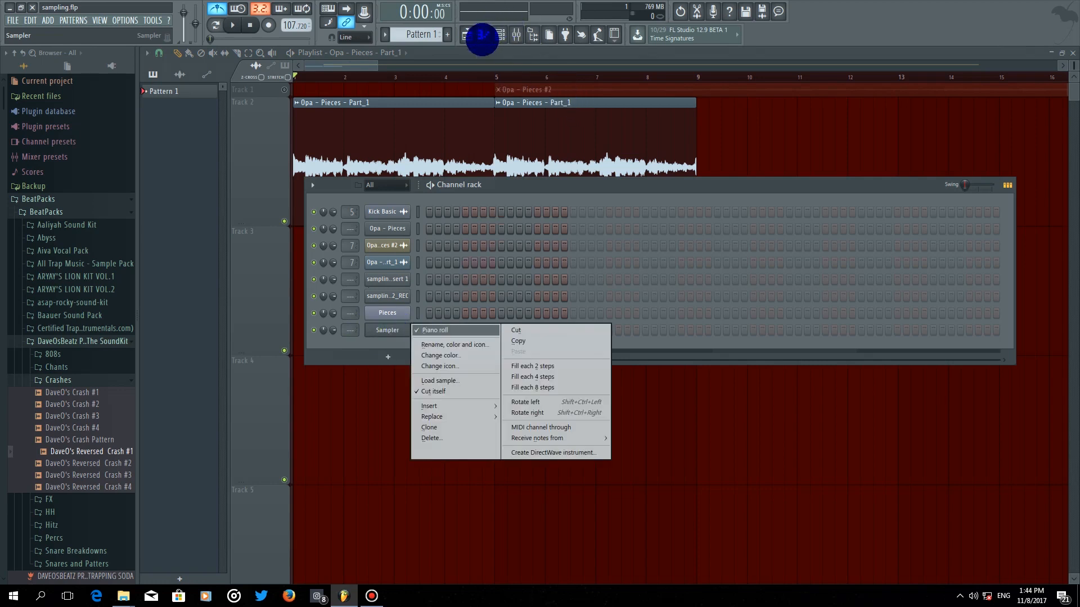
{"action": "left_click", "coordinate": [484, 36]}
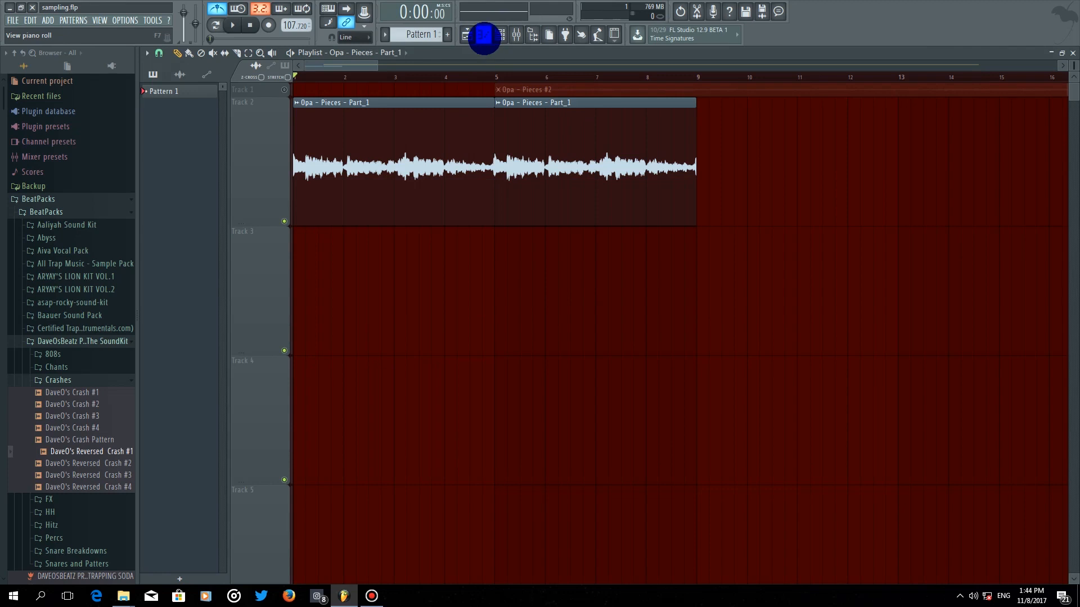
{"action": "left_click", "coordinate": [485, 36]}
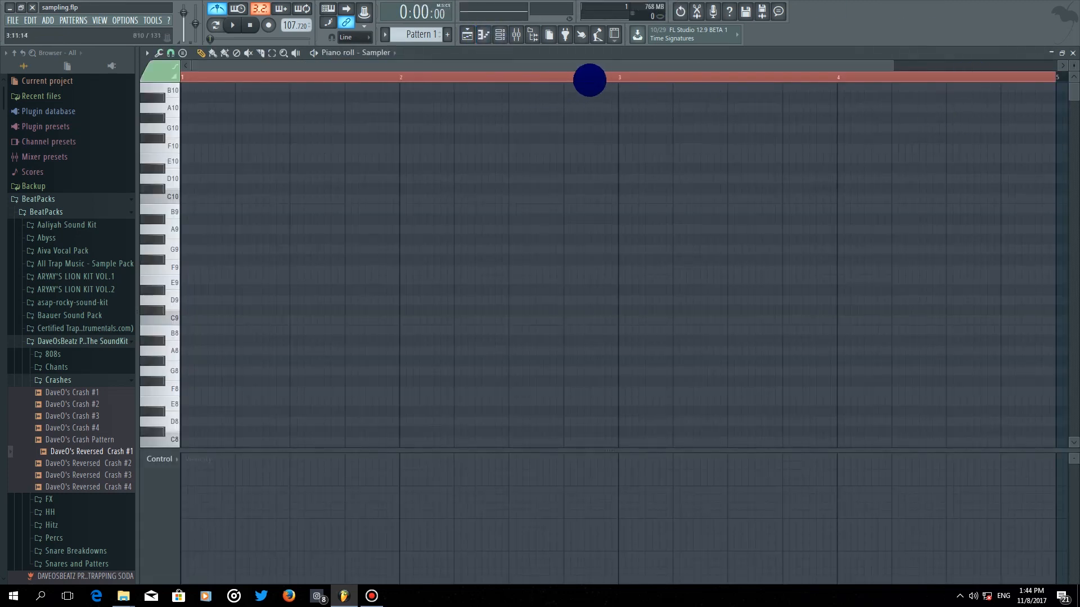
- Clear the time selection and stamp a melodic minor scale with root F8 at the start of bar 1
{"action": "left_click", "coordinate": [587, 75]}
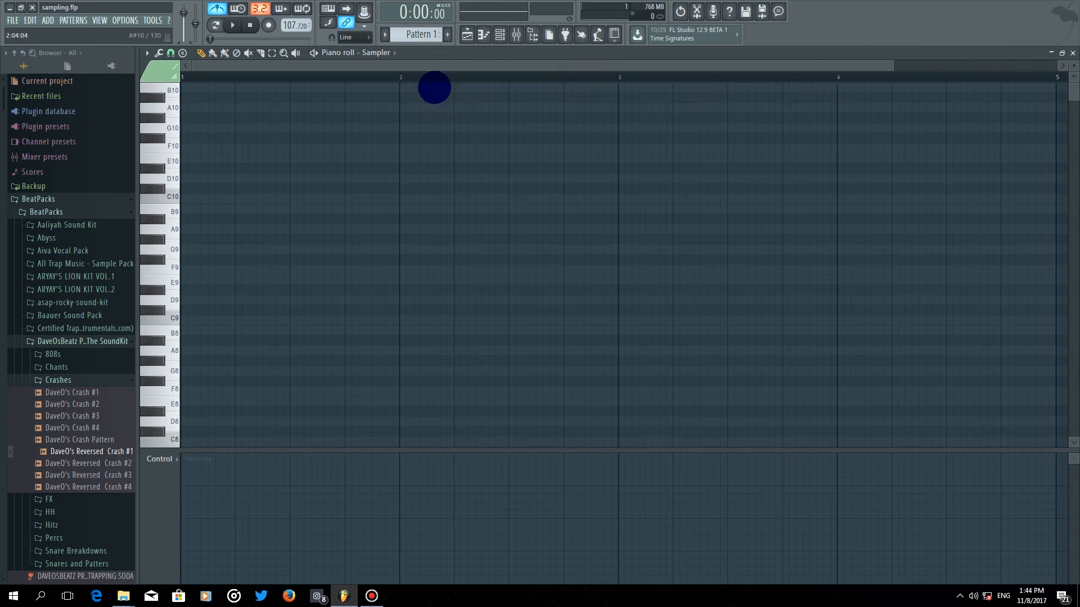
{"action": "left_click", "coordinate": [183, 53]}
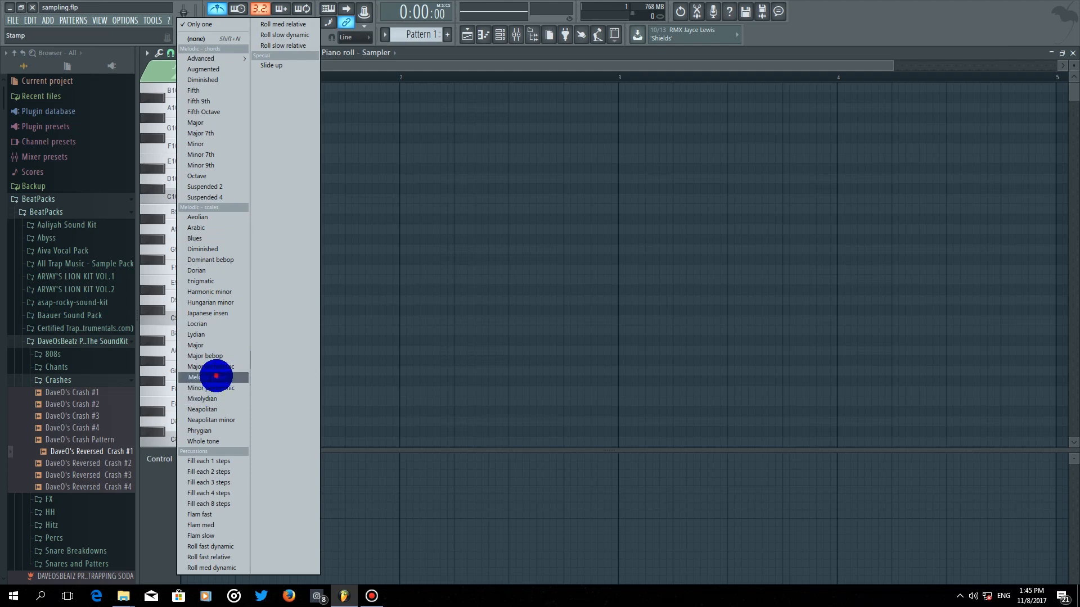
{"action": "left_click", "coordinate": [215, 377]}
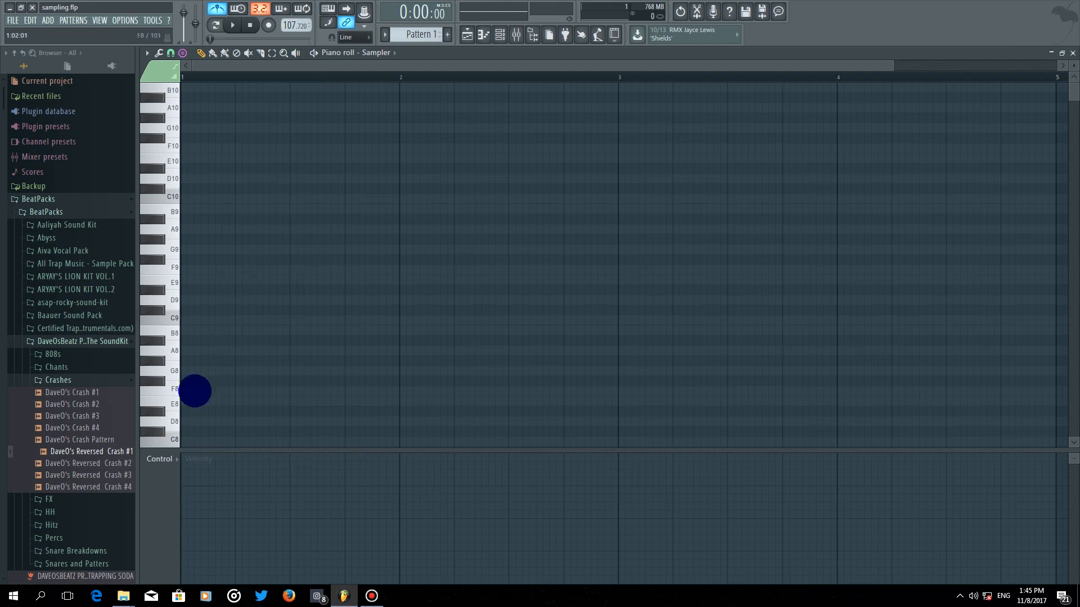
{"action": "left_click", "coordinate": [193, 391]}
- Transpose the stamped scale notes down three octaves so the root sits on F5
{"action": "scroll", "coordinate": [308, 320], "scroll_direction": "down", "scroll_amount": 3}
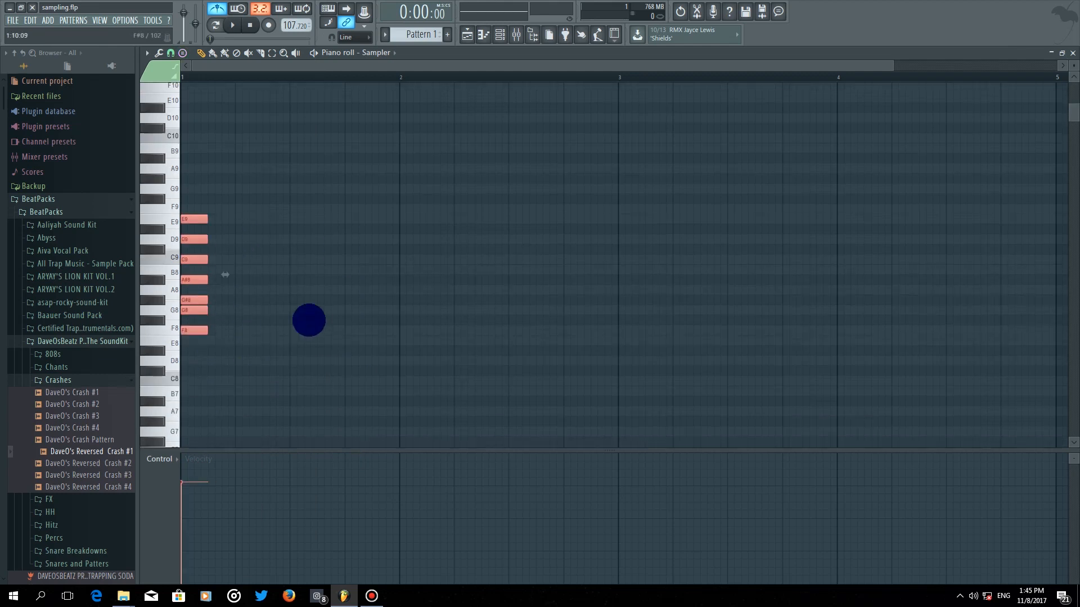
{"action": "key", "text": "ctrl+Down"}
{"action": "key", "text": "ctrl+Down"}
{"action": "key", "text": "ctrl+Down"}
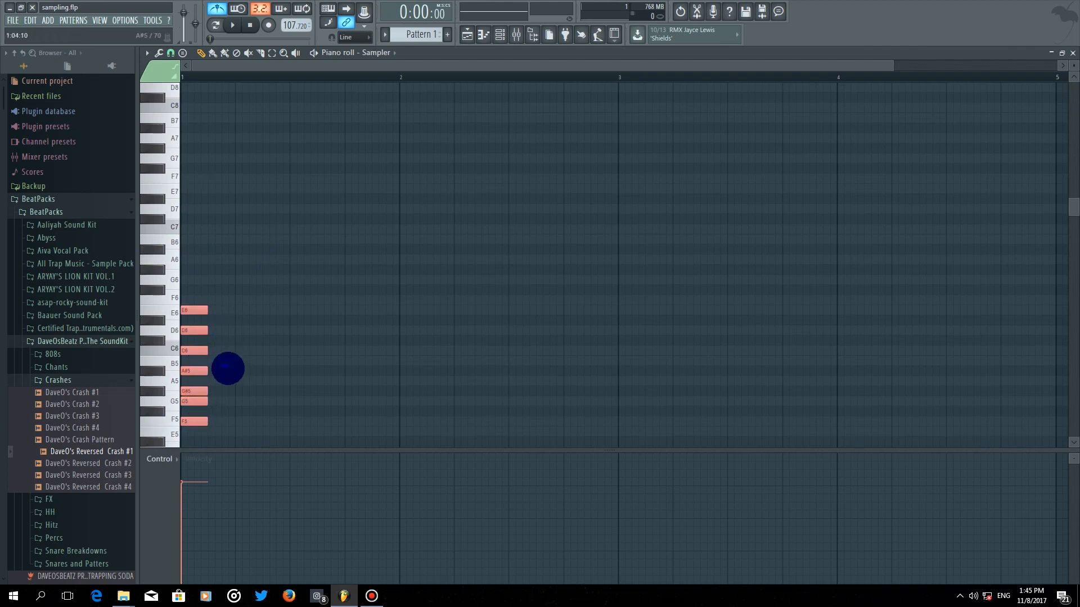
- Lengthen all the scale notes across the four bars and slice off the excess at the start of bar 5
{"action": "left_click_drag", "start_coordinate": [233, 364], "coordinate": [1035, 380]}
{"action": "key", "text": "c"}
{"action": "left_click_drag", "start_coordinate": [1013, 279], "coordinate": [1019, 395]}
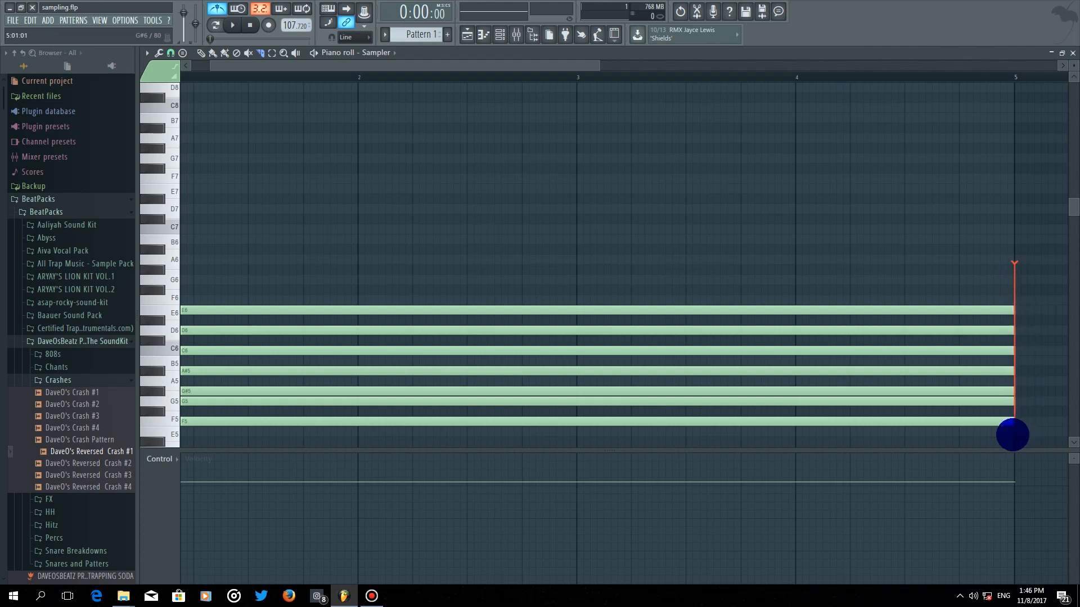
{"action": "left_click_drag", "start_coordinate": [1012, 436], "coordinate": [1010, 437]}
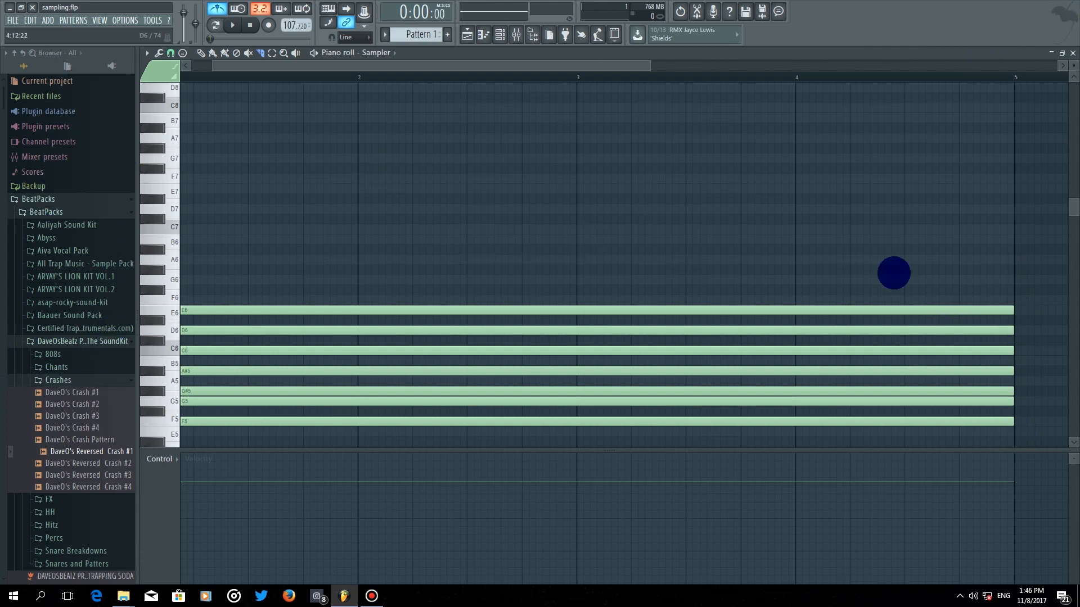
- Duplicate all the four-bar scale notes one octave higher so they also cover F6 to E7
{"action": "left_click_drag", "start_coordinate": [1022, 264], "coordinate": [1016, 448]}
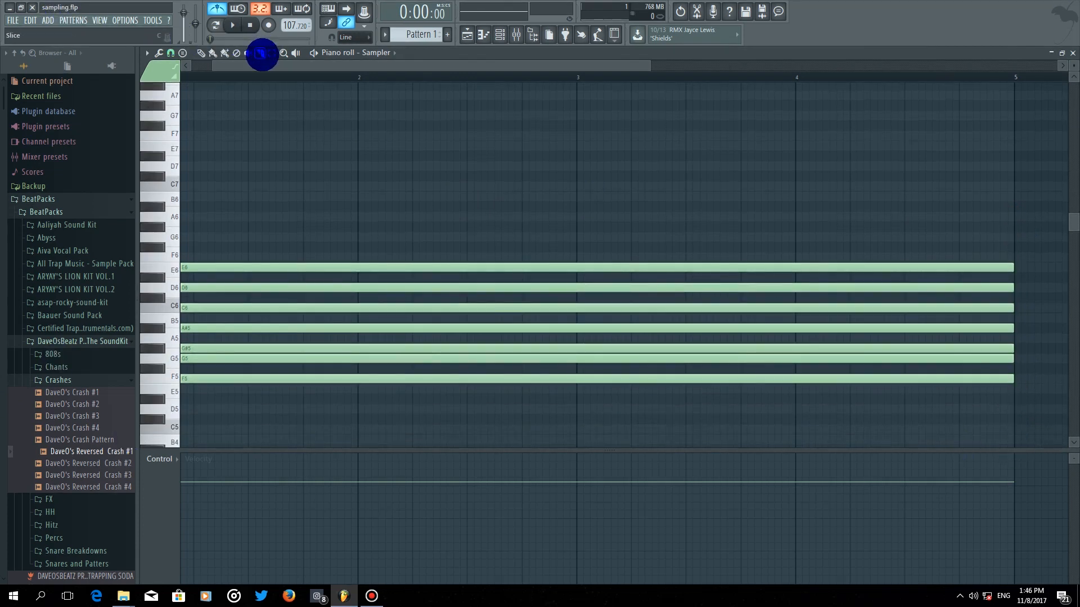
{"action": "scroll", "coordinate": [280, 279], "scroll_direction": "up", "scroll_amount": 1}
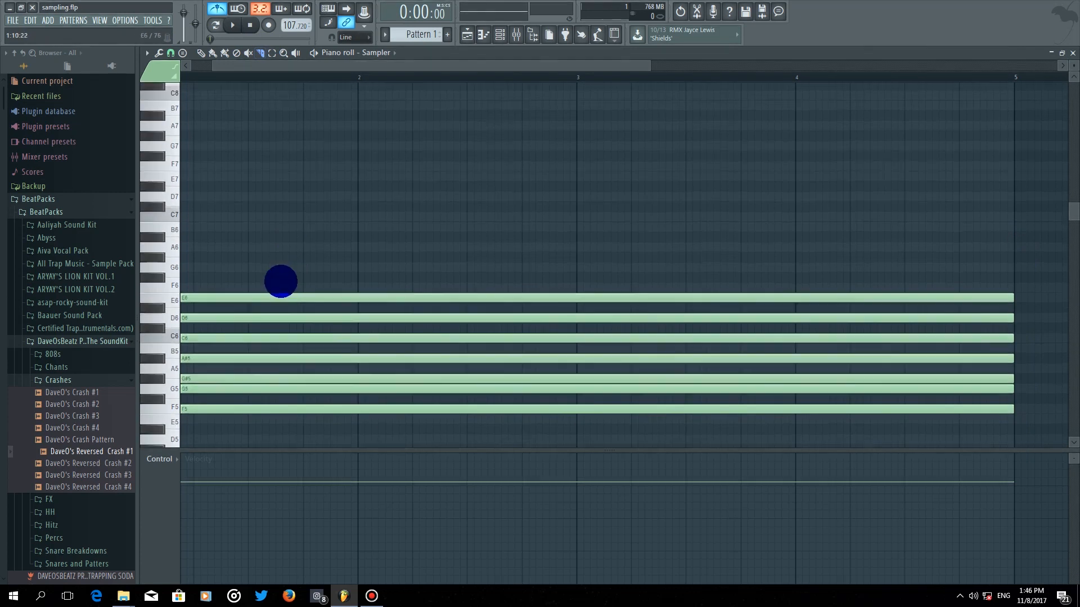
{"action": "left_click", "coordinate": [201, 53]}
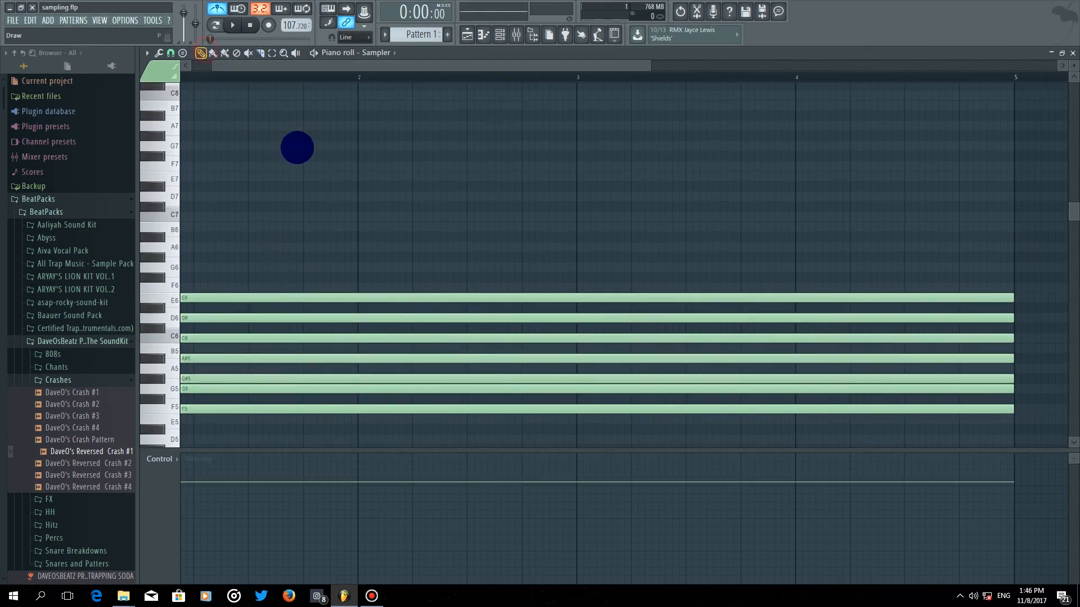
{"action": "left_click_drag", "start_coordinate": [372, 275], "coordinate": [330, 416]}
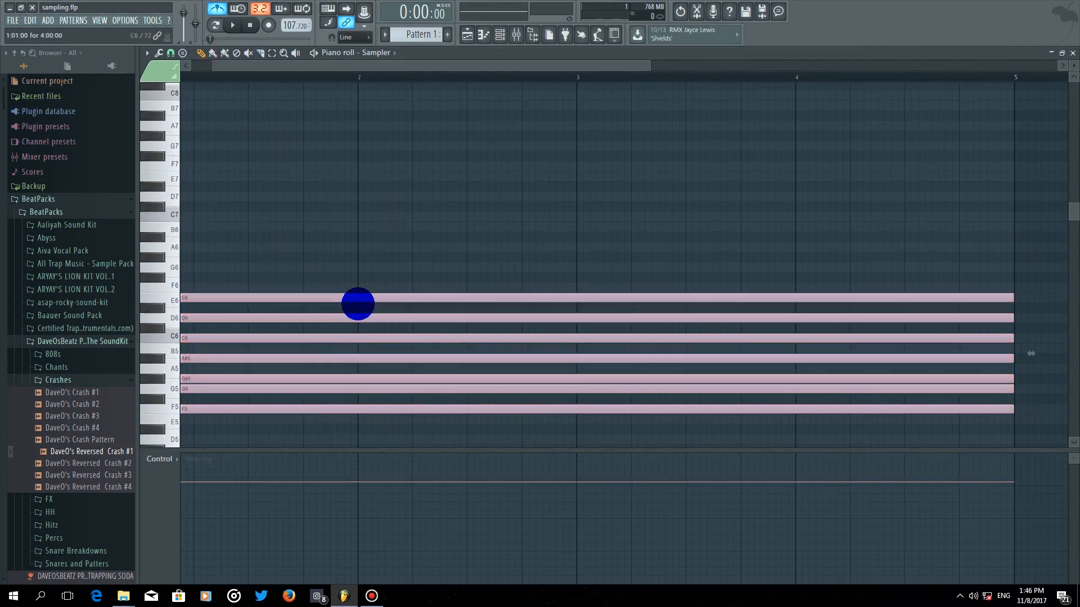
{"action": "left_click_drag", "start_coordinate": [343, 260], "coordinate": [330, 195]}
{"action": "scroll", "coordinate": [301, 296], "scroll_direction": "up", "scroll_amount": 3}
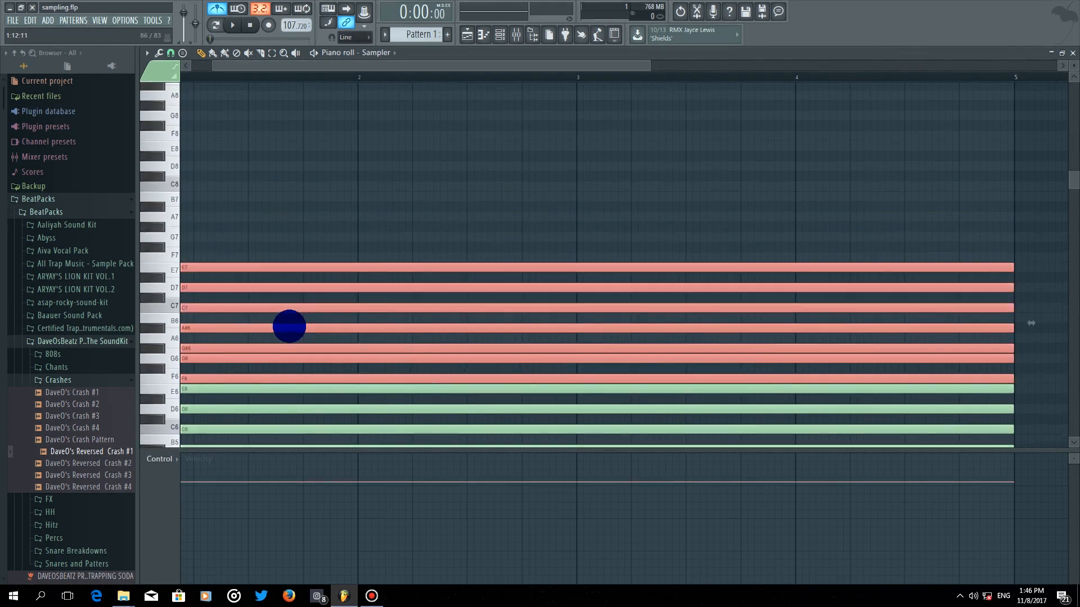
- Duplicate the F6–E7 scale notes upward twice, filling the octaves starting at F7 and F8
{"action": "left_click_drag", "start_coordinate": [287, 329], "coordinate": [280, 212]}
{"action": "key", "text": "Delete"}
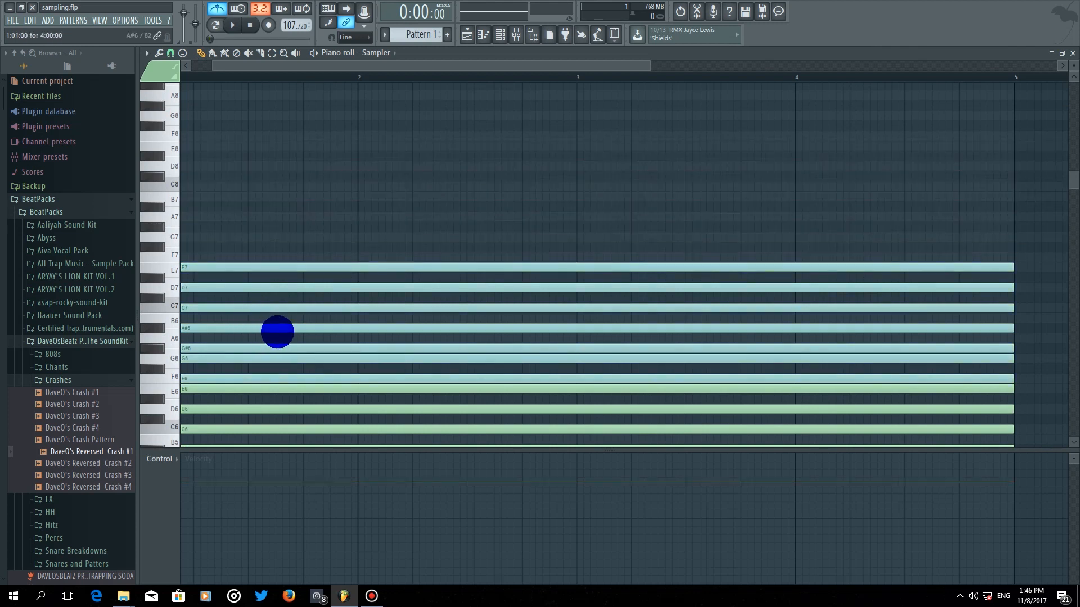
{"action": "left_click", "coordinate": [277, 329]}
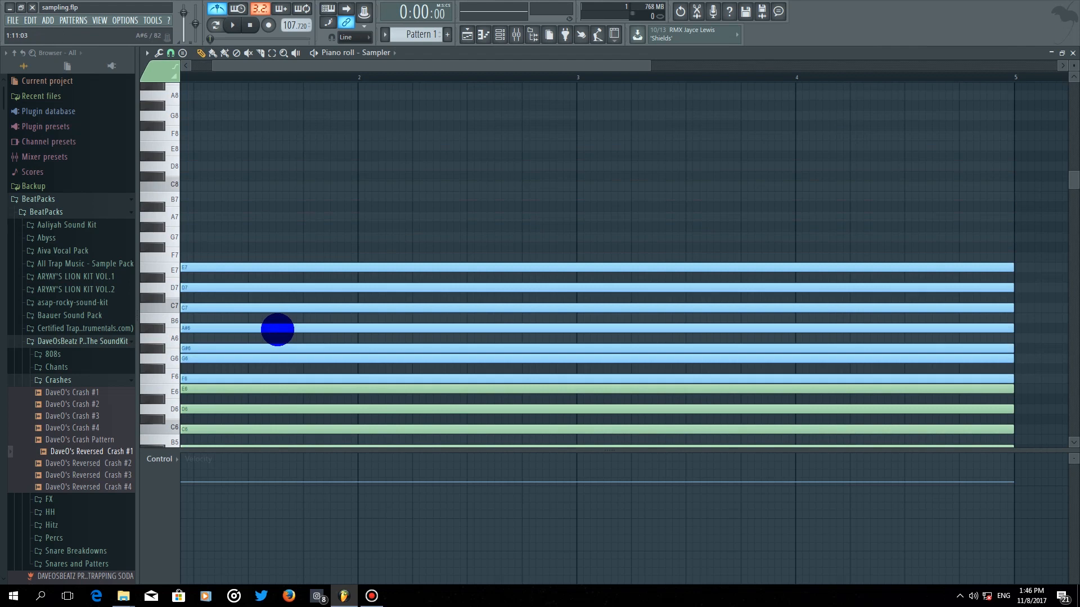
{"action": "mouse_move", "coordinate": [277, 329]}
{"action": "left_mouse_down"}
{"action": "mouse_move", "coordinate": [285, 96]}
{"action": "mouse_move", "coordinate": [321, 256]}
{"action": "mouse_move", "coordinate": [301, 200]}
{"action": "mouse_move", "coordinate": [265, 221]}
{"action": "mouse_move", "coordinate": [213, 221]}
{"action": "left_mouse_up"}
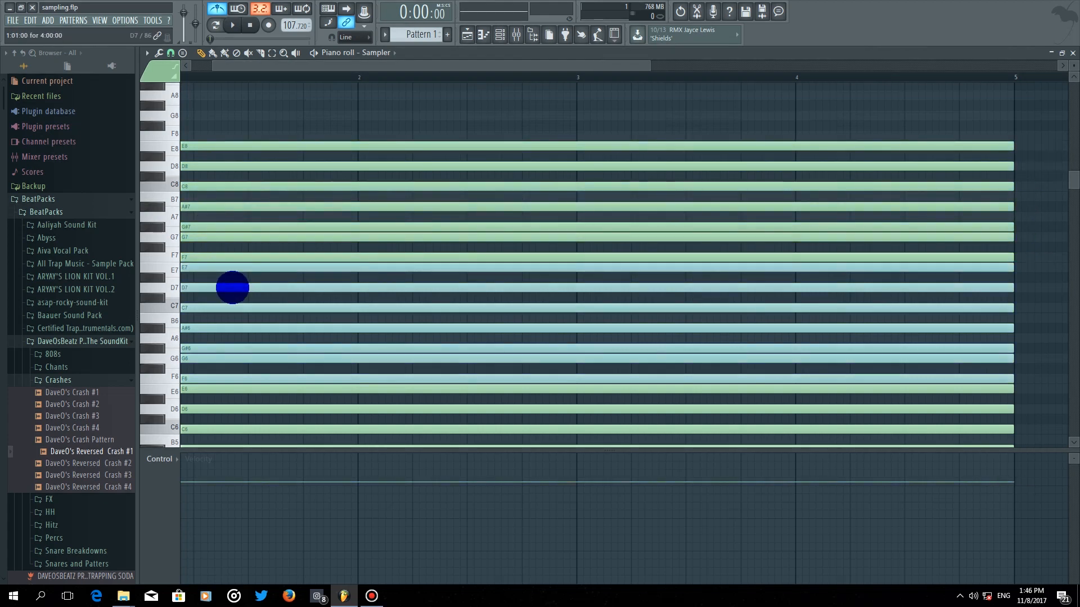
{"action": "left_click", "coordinate": [233, 288]}
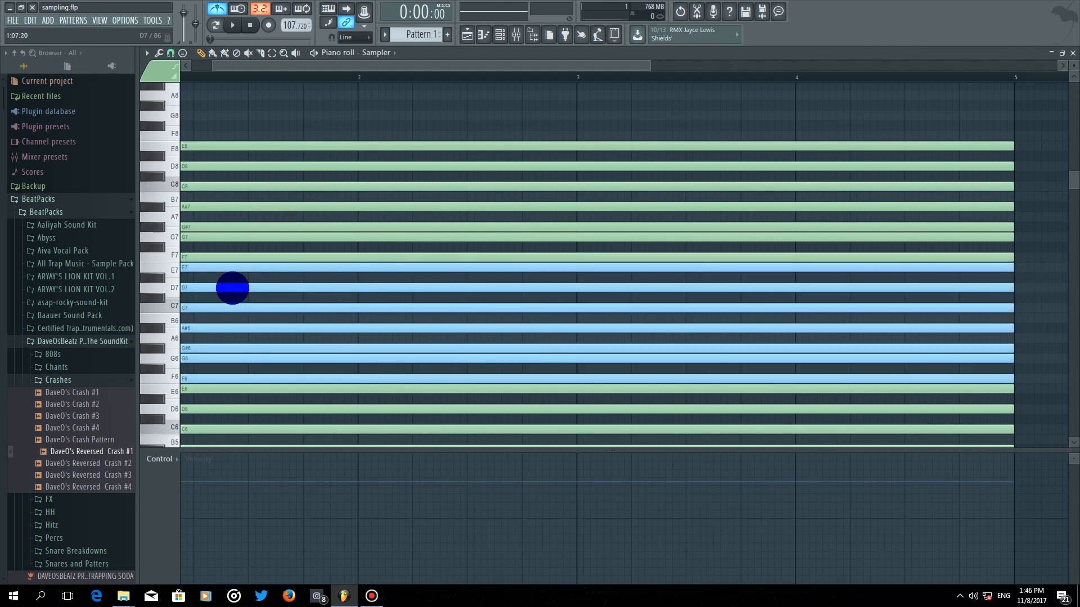
{"action": "left_click_drag", "start_coordinate": [231, 194], "coordinate": [233, 105]}
{"action": "scroll", "coordinate": [470, 198], "scroll_direction": "down", "scroll_amount": 6}
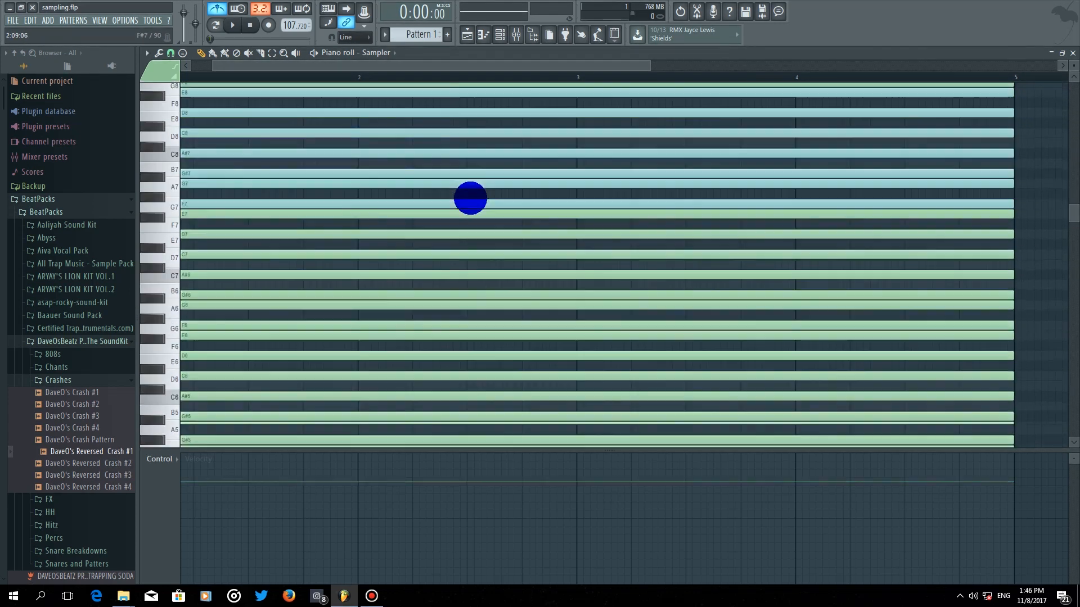
{"action": "left_click_drag", "start_coordinate": [334, 330], "coordinate": [470, 15]}
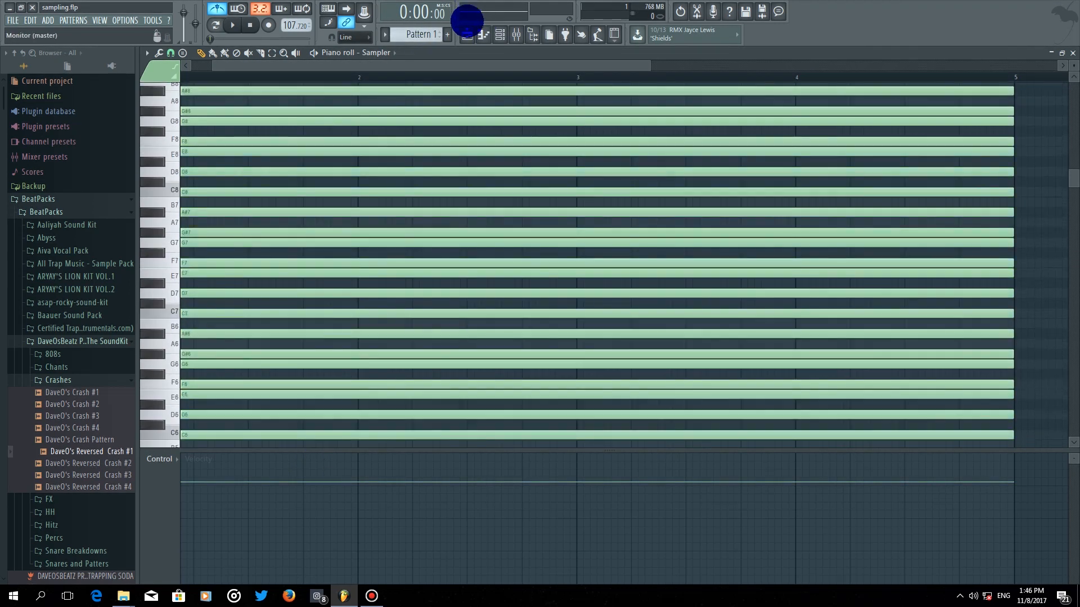
- Add an FL Keys channel from the channel rack and close its plugin window
{"action": "left_click", "coordinate": [499, 34]}
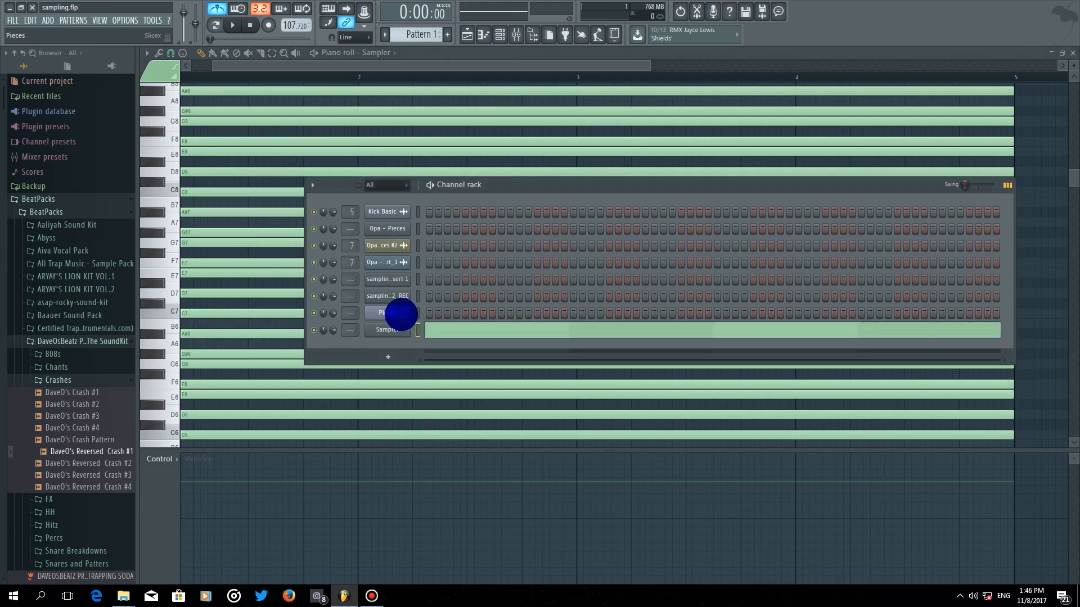
{"action": "left_click", "coordinate": [386, 355]}
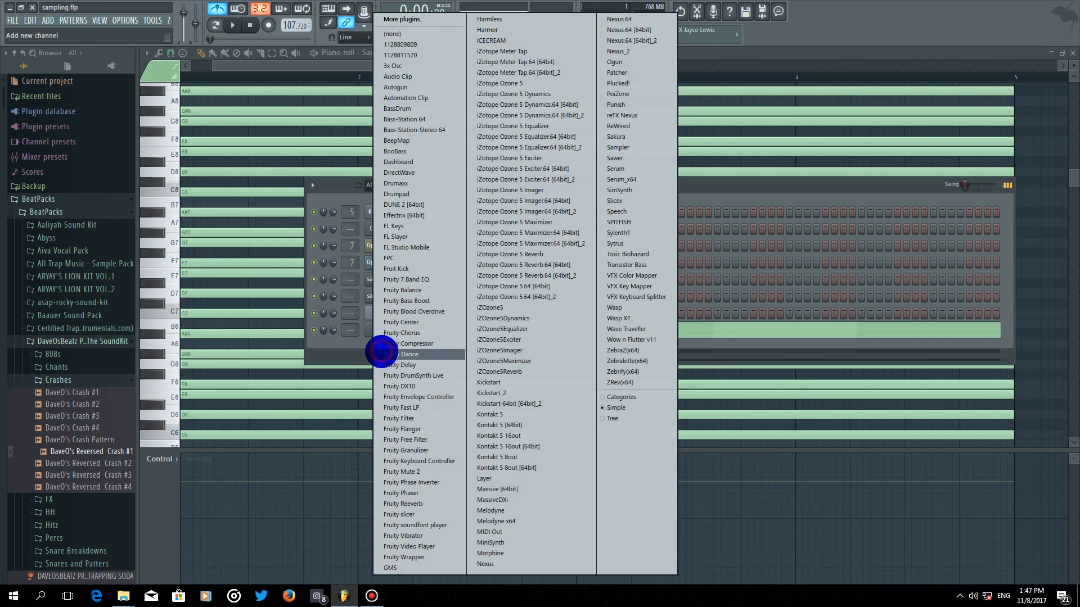
{"action": "left_click", "coordinate": [360, 352]}
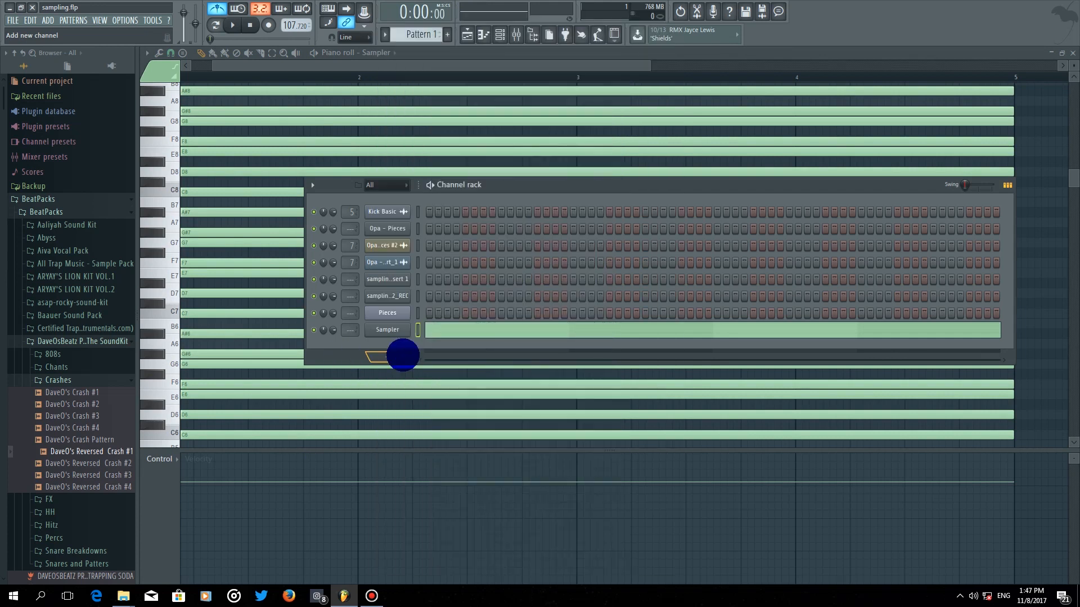
{"action": "left_click", "coordinate": [398, 356]}
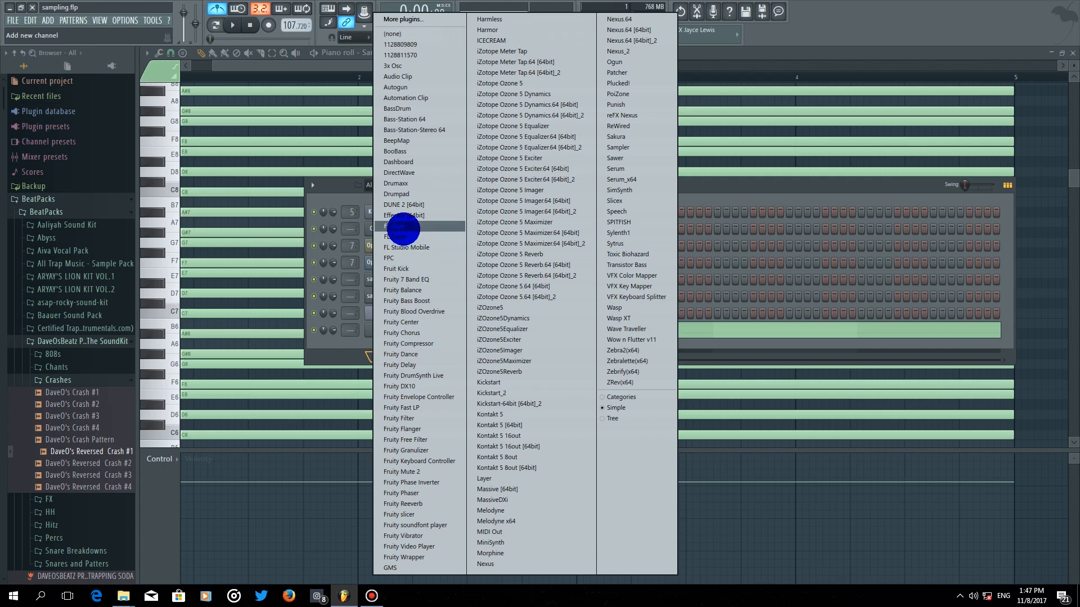
{"action": "left_click", "coordinate": [403, 227]}
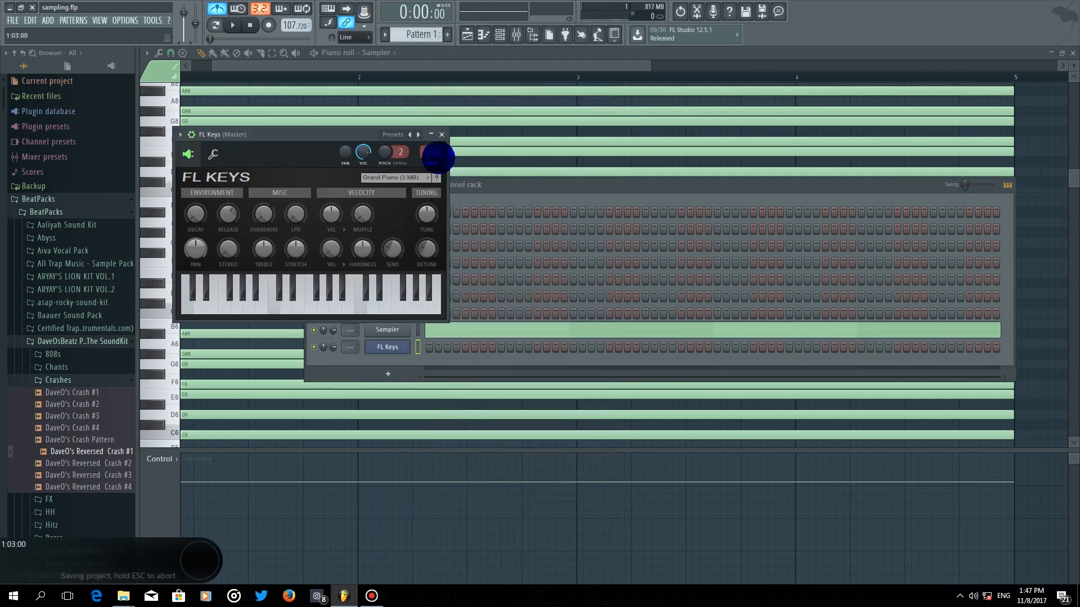
{"action": "left_click", "coordinate": [442, 133]}
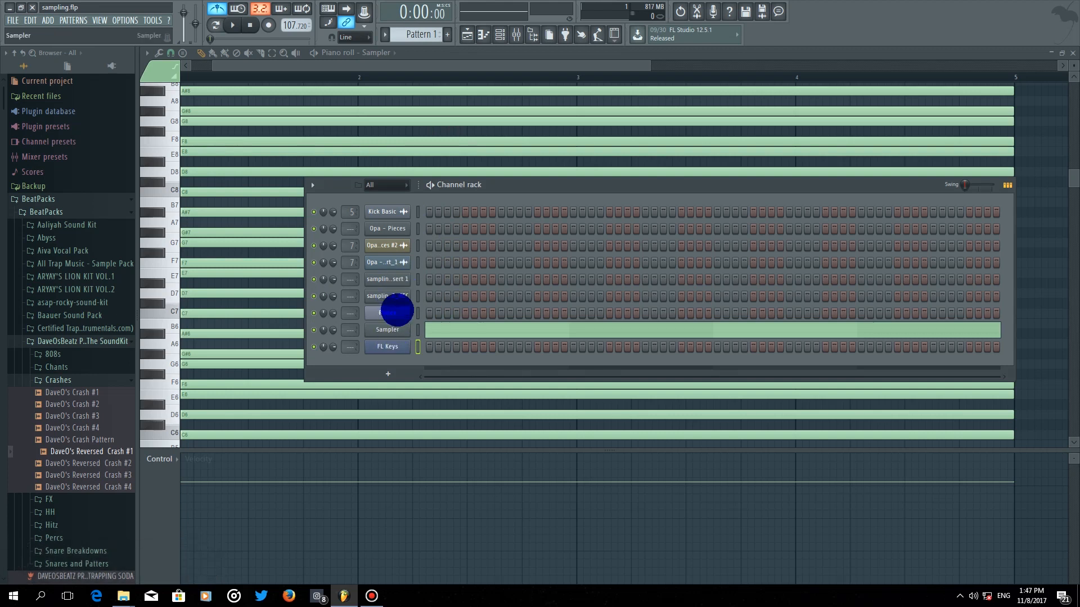
- Open the Pieces channel's Slicex editor and move its window fully into view
{"action": "left_click", "coordinate": [397, 310]}
{"action": "left_click", "coordinate": [264, 459]}
{"action": "scroll", "coordinate": [265, 464], "scroll_direction": "up", "scroll_amount": 4}
{"action": "scroll", "coordinate": [264, 464], "scroll_direction": "down", "scroll_amount": 2}
{"action": "scroll", "coordinate": [265, 460], "scroll_direction": "up", "scroll_amount": 3}
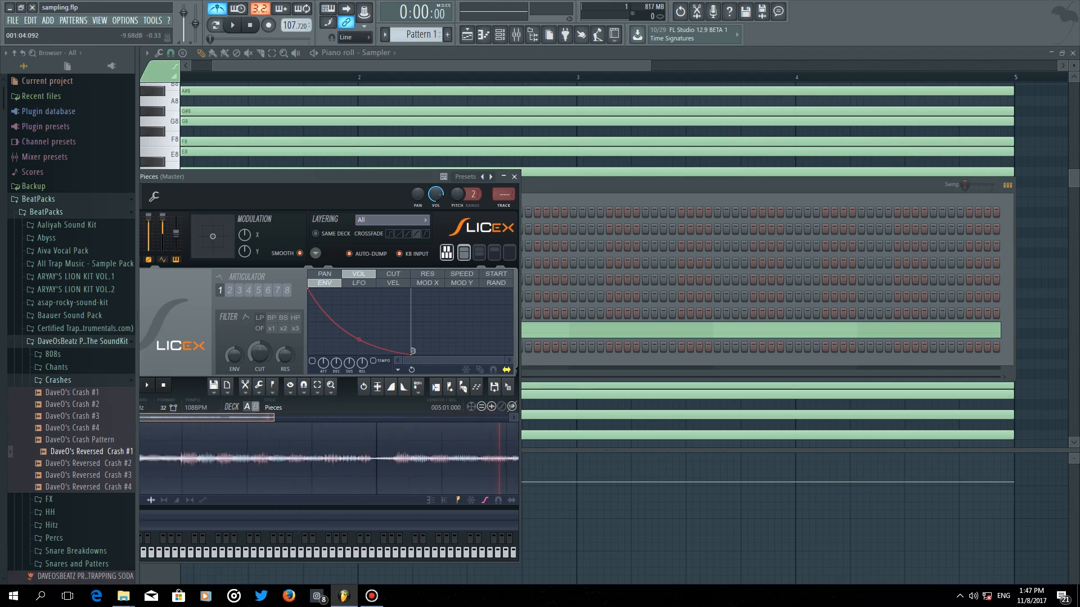
{"action": "left_click_drag", "start_coordinate": [484, 176], "coordinate": [637, 179]}
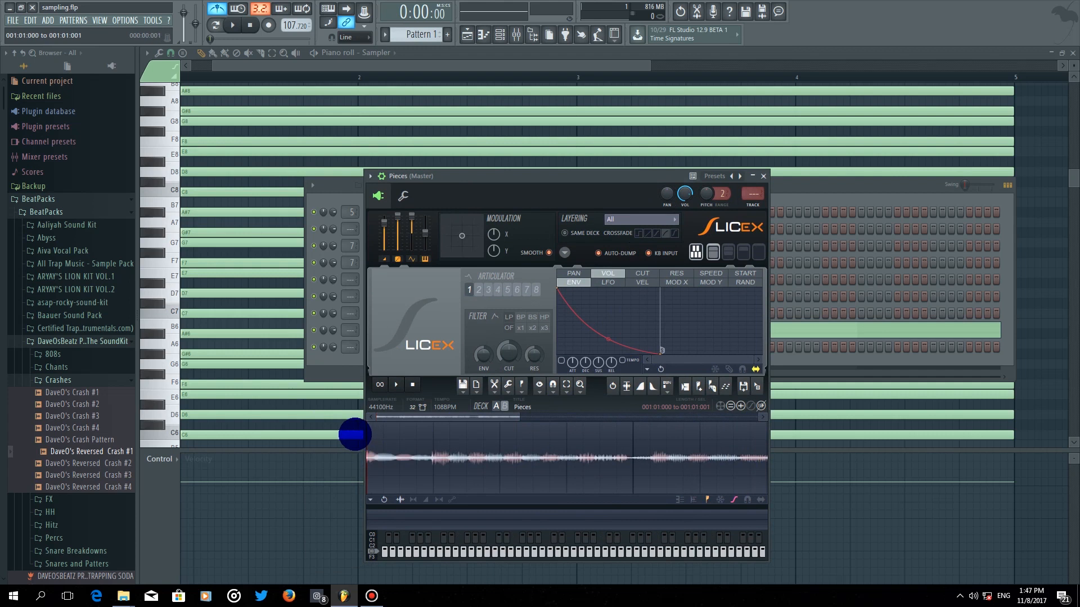
- Add slice markers to the Pieces waveform at its very start and at the next hit, about one beat in
{"action": "scroll", "coordinate": [373, 429], "scroll_direction": "down", "scroll_amount": 2}
{"action": "scroll", "coordinate": [373, 429], "scroll_direction": "up", "scroll_amount": 6}
{"action": "left_click", "coordinate": [386, 433]}
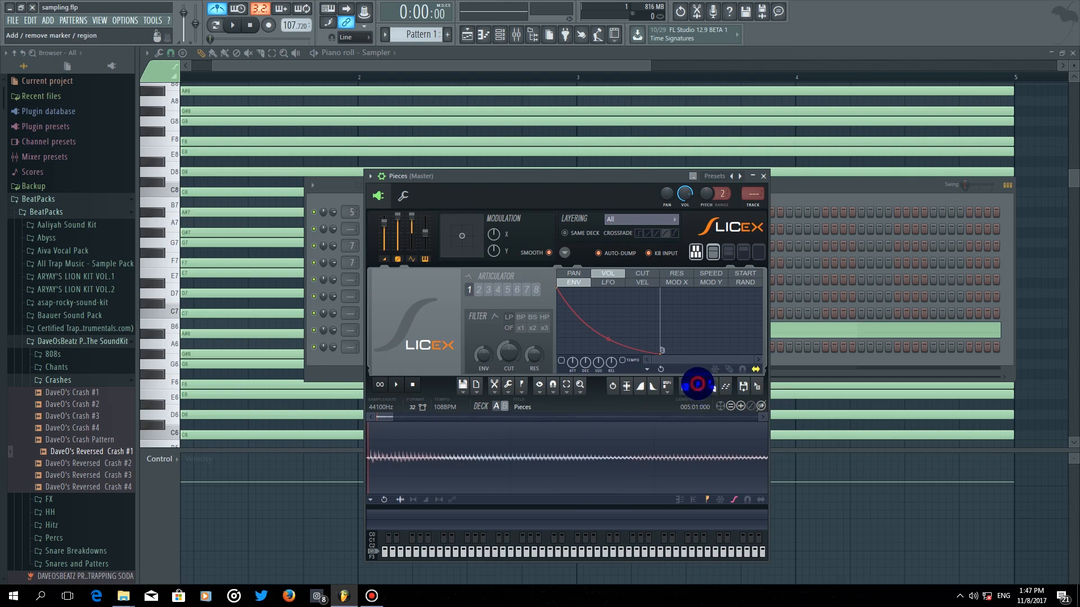
{"action": "left_click", "coordinate": [697, 384]}
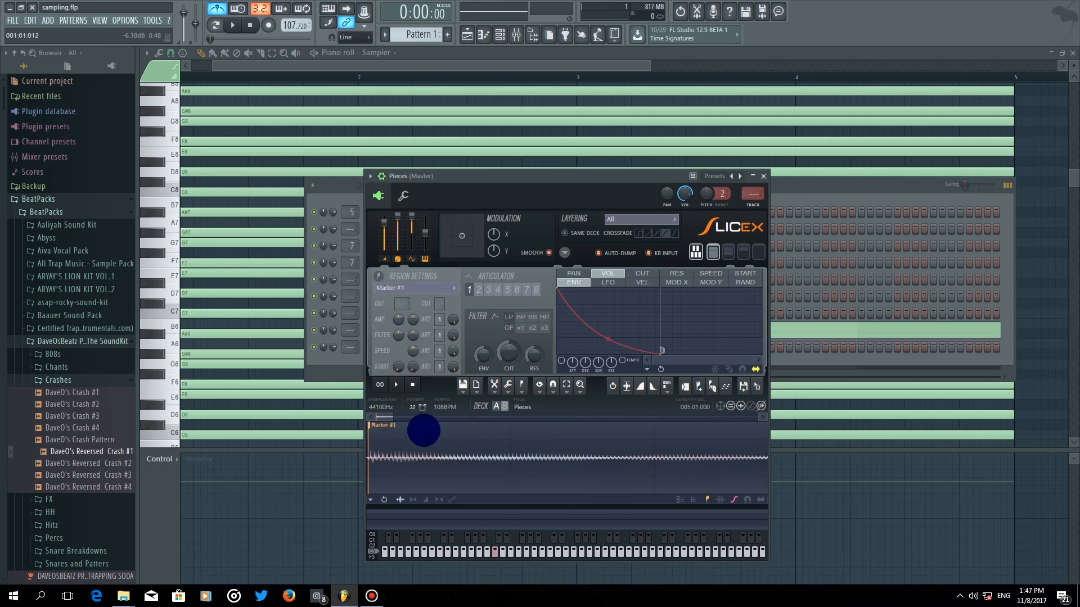
{"action": "left_click_drag", "start_coordinate": [392, 417], "coordinate": [460, 416]}
{"action": "left_click", "coordinate": [478, 455]}
{"action": "left_click", "coordinate": [698, 387]}
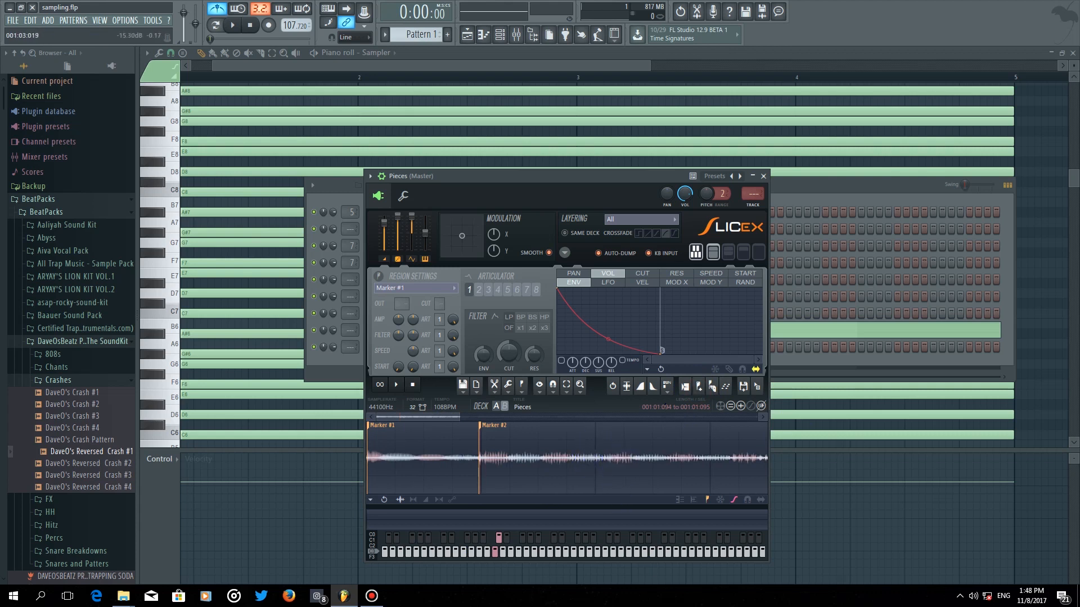
- Preview the sample around the second marker and add slice markers at the hits near bar 1's end and just after bar 2 begins
{"action": "scroll", "coordinate": [612, 464], "scroll_direction": "down", "scroll_amount": 4}
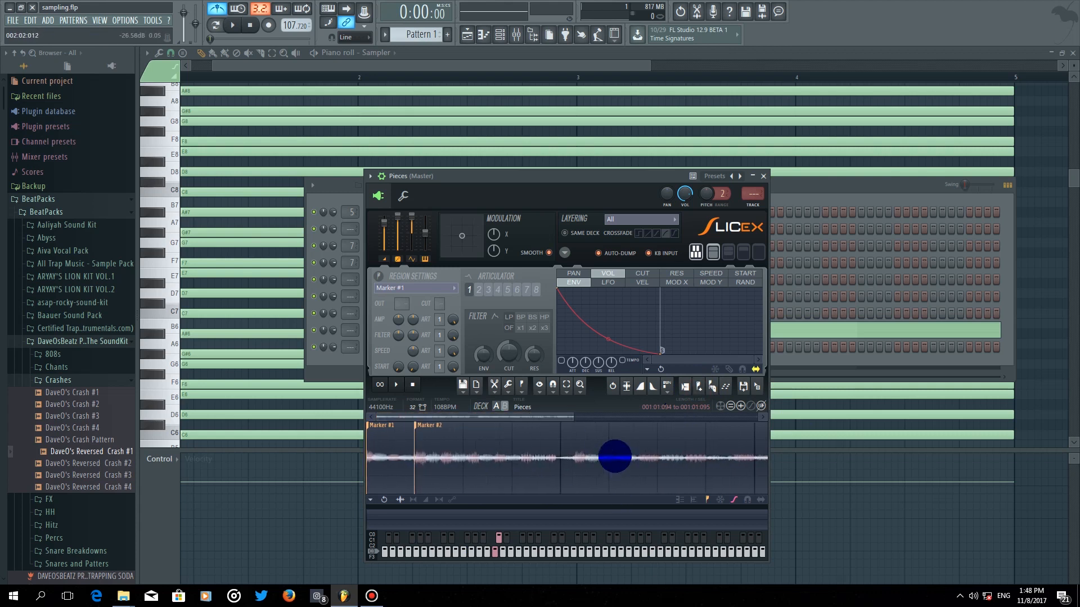
{"action": "left_click", "coordinate": [397, 386]}
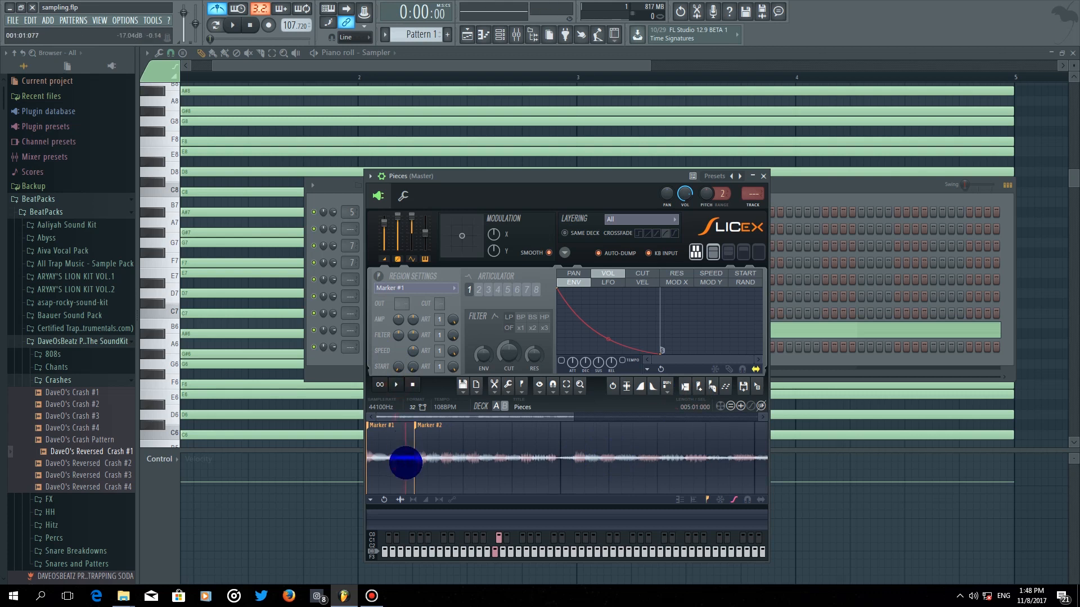
{"action": "left_click", "coordinate": [405, 462]}
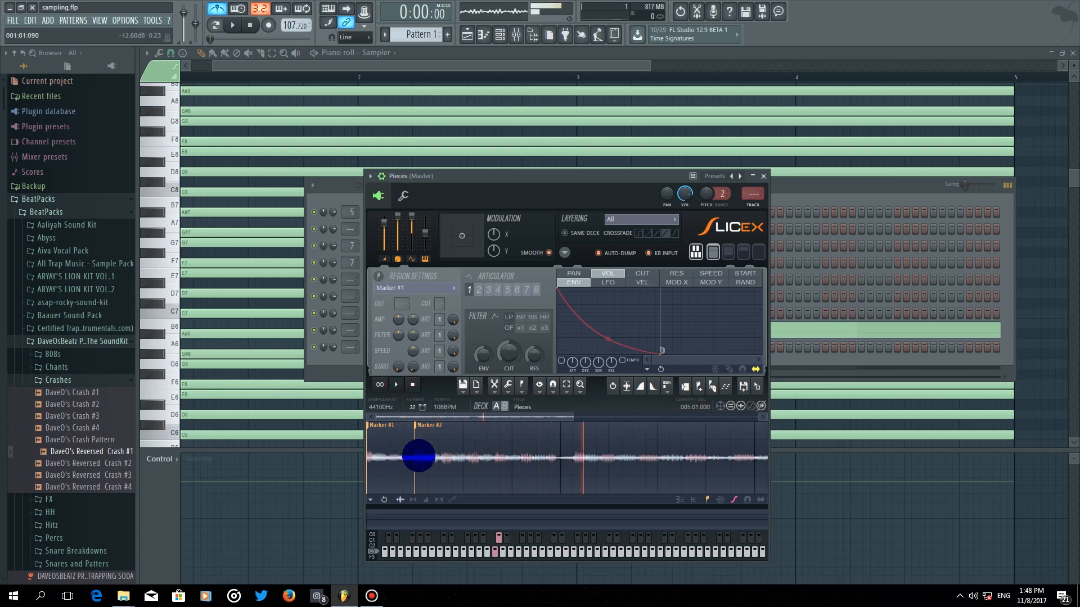
{"action": "left_click", "coordinate": [521, 457]}
{"action": "left_click", "coordinate": [697, 386]}
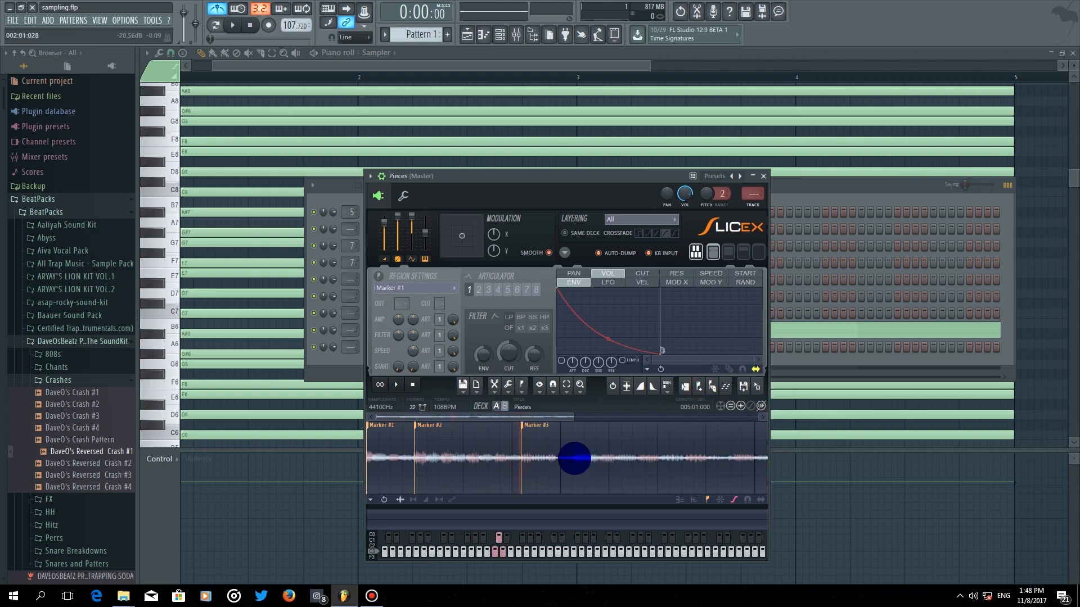
{"action": "left_click", "coordinate": [573, 458]}
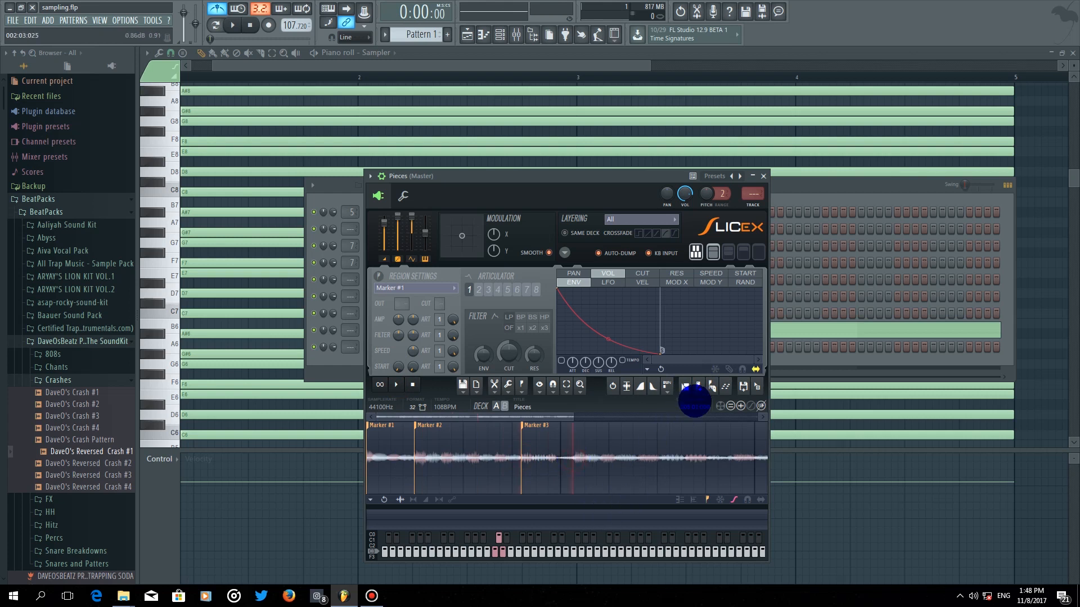
{"action": "left_click", "coordinate": [699, 387]}
{"action": "scroll", "coordinate": [663, 471], "scroll_direction": "up", "scroll_amount": 5}
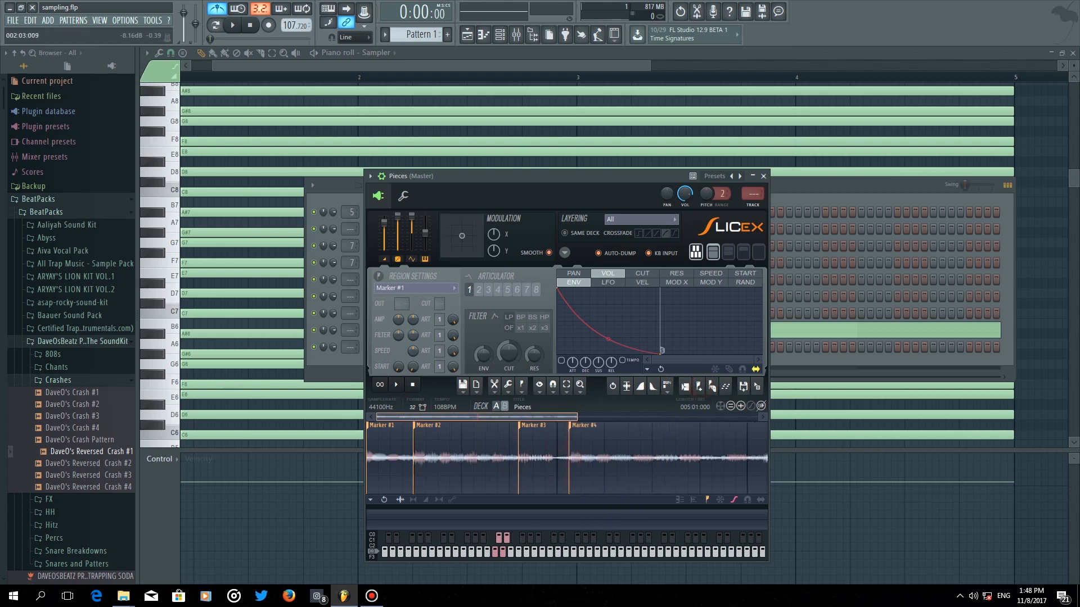
{"action": "scroll", "coordinate": [662, 471], "scroll_direction": "down", "scroll_amount": 5}
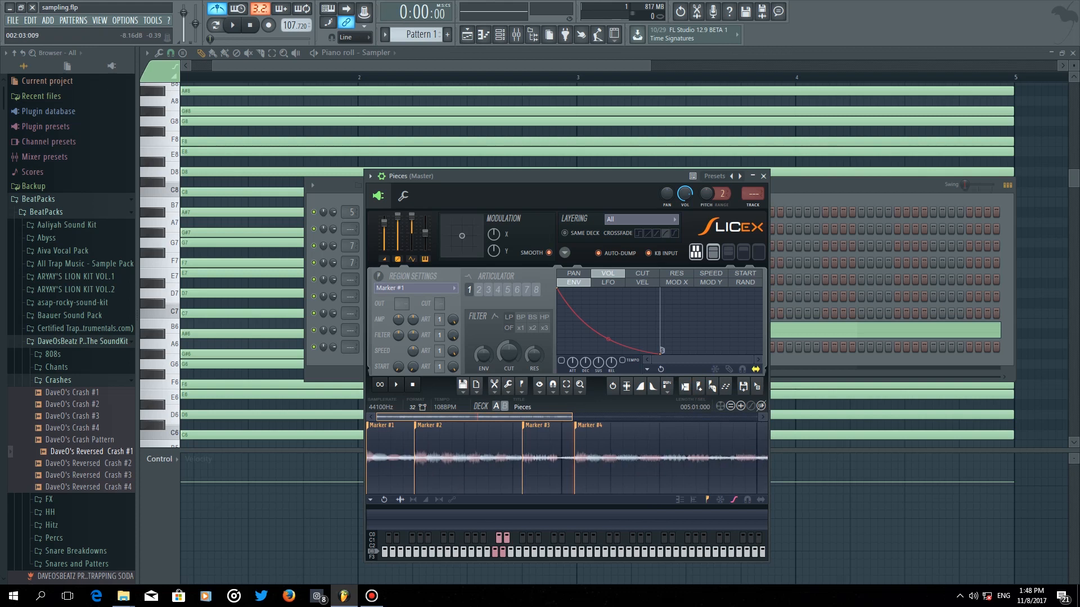
{"action": "scroll", "coordinate": [662, 471], "scroll_direction": "up", "scroll_amount": 7}
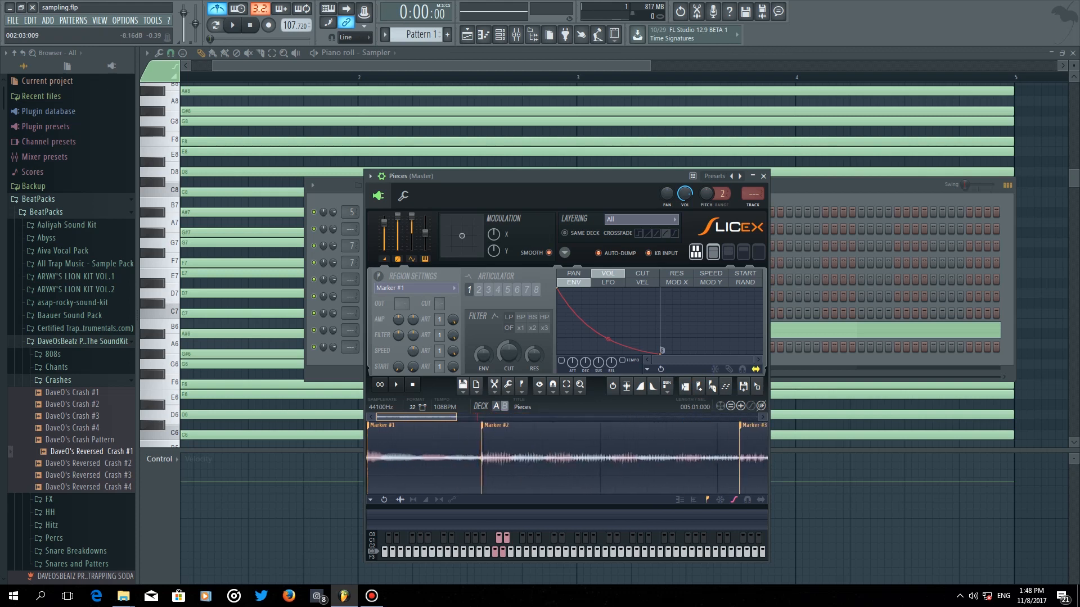
{"action": "scroll", "coordinate": [663, 471], "scroll_direction": "up", "scroll_amount": 3}
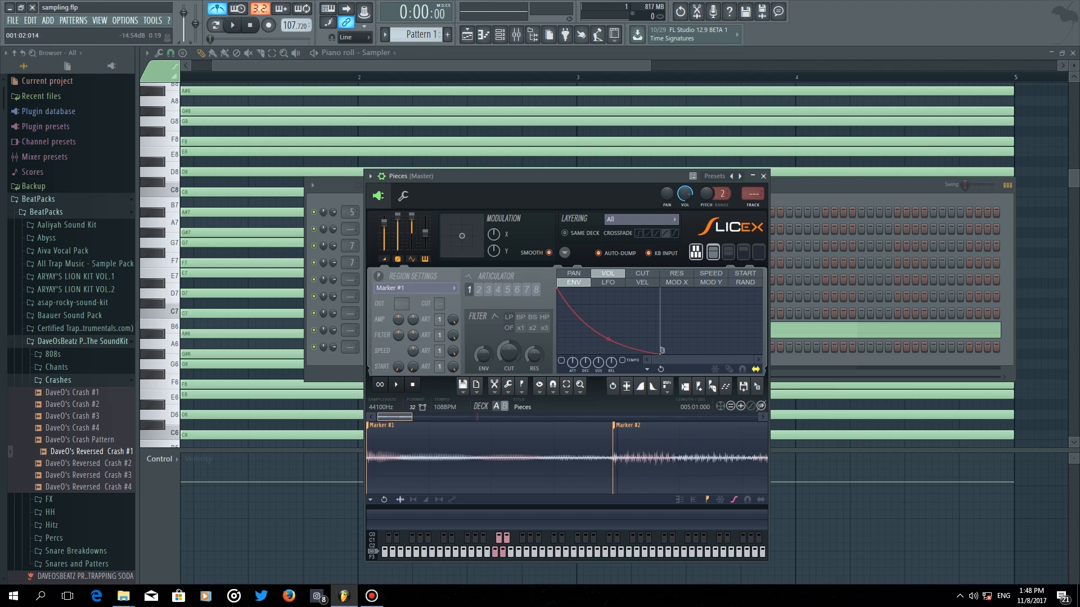
{"action": "scroll", "coordinate": [567, 458], "scroll_direction": "down", "scroll_amount": 3}
{"action": "scroll", "coordinate": [651, 451], "scroll_direction": "down", "scroll_amount": 4}
{"action": "scroll", "coordinate": [651, 450], "scroll_direction": "up", "scroll_amount": 1}
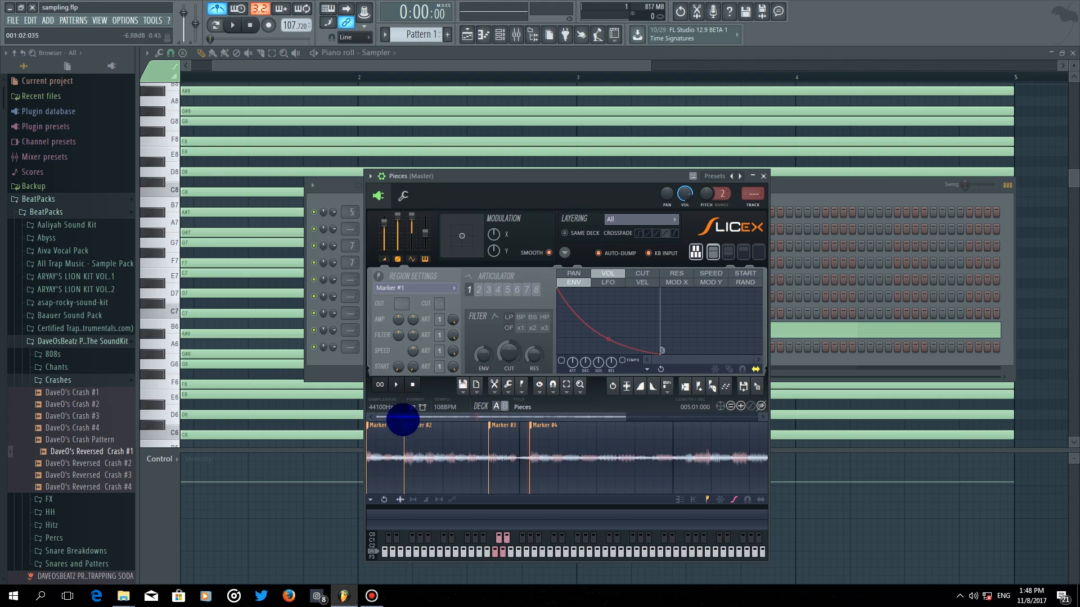
- Preview the sample past the fourth marker and add slice markers near bar 2's end and just after bar 3 begins
{"action": "left_click", "coordinate": [395, 385]}
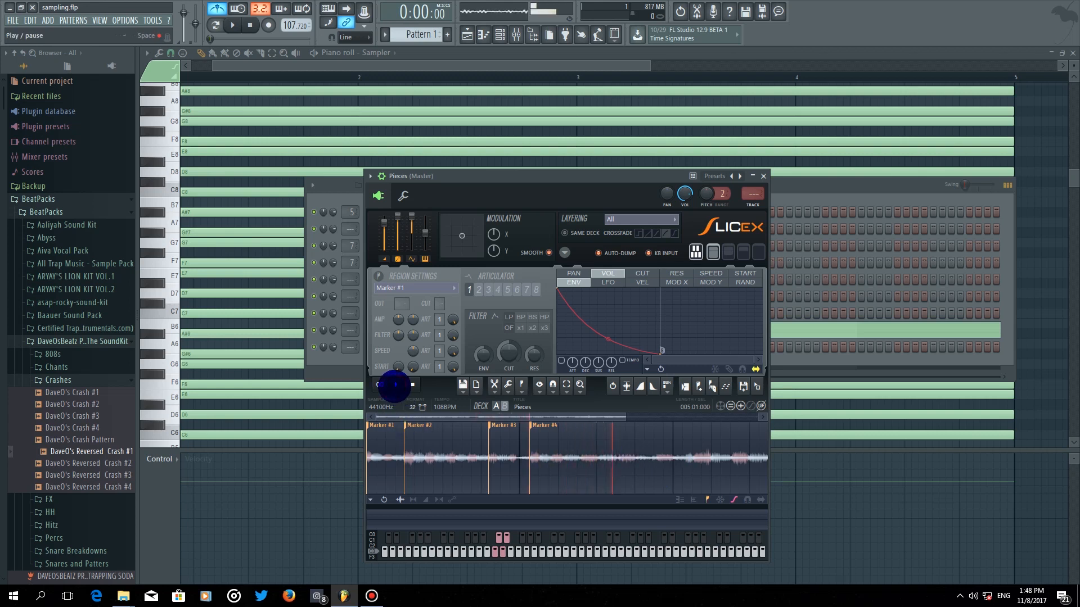
{"action": "left_click", "coordinate": [396, 386]}
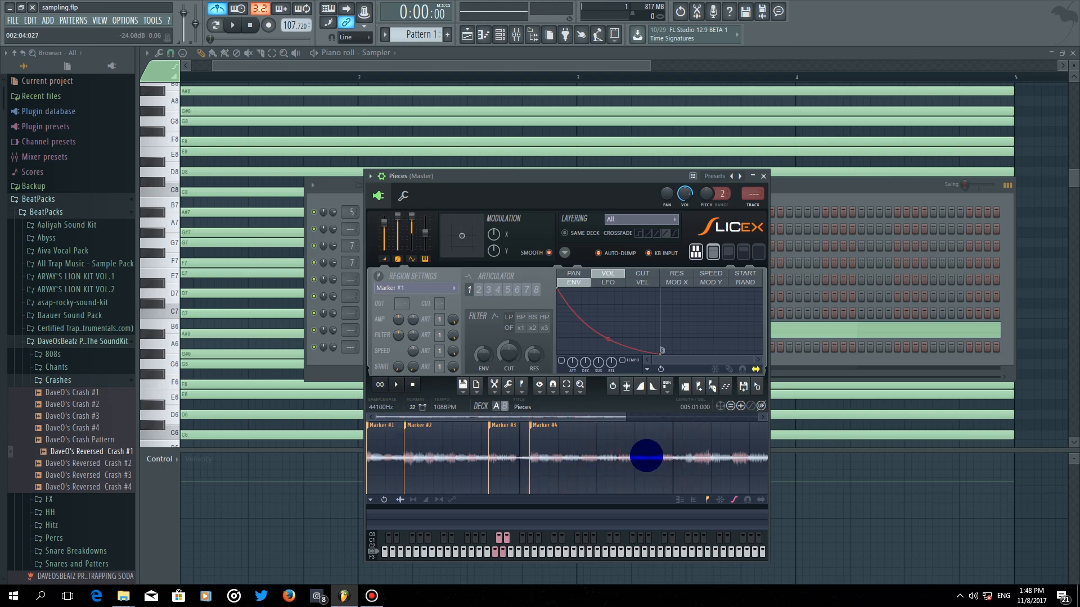
{"action": "left_click", "coordinate": [654, 456]}
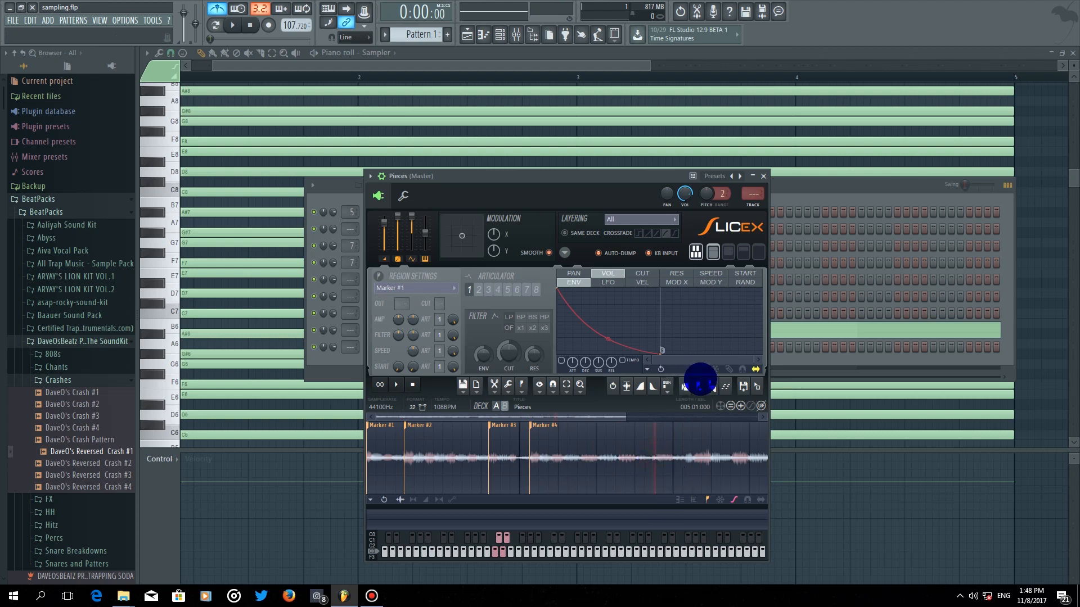
{"action": "left_click", "coordinate": [698, 387]}
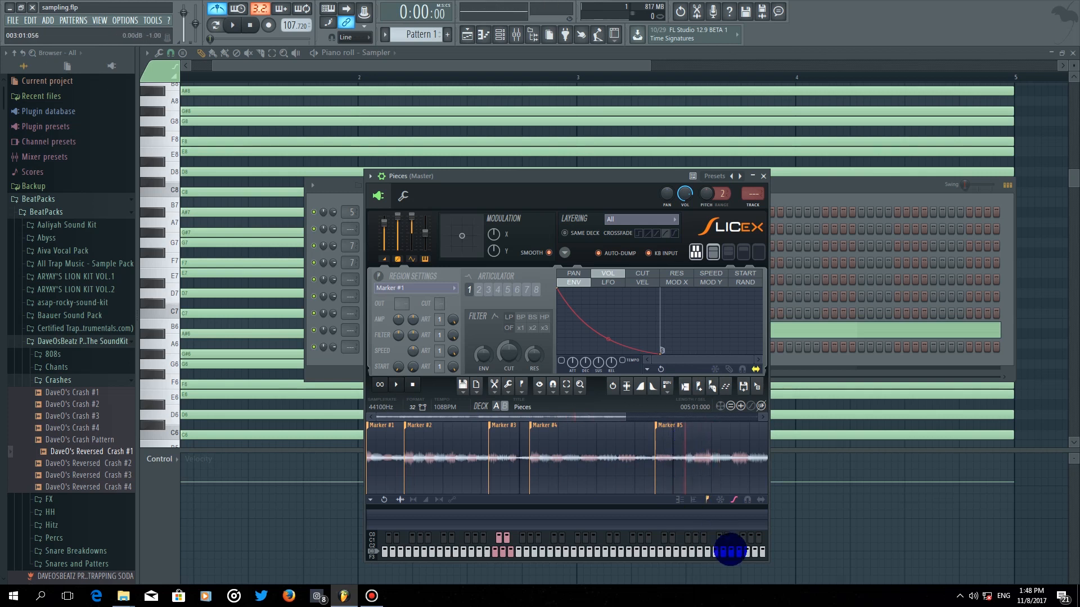
{"action": "left_click", "coordinate": [698, 459]}
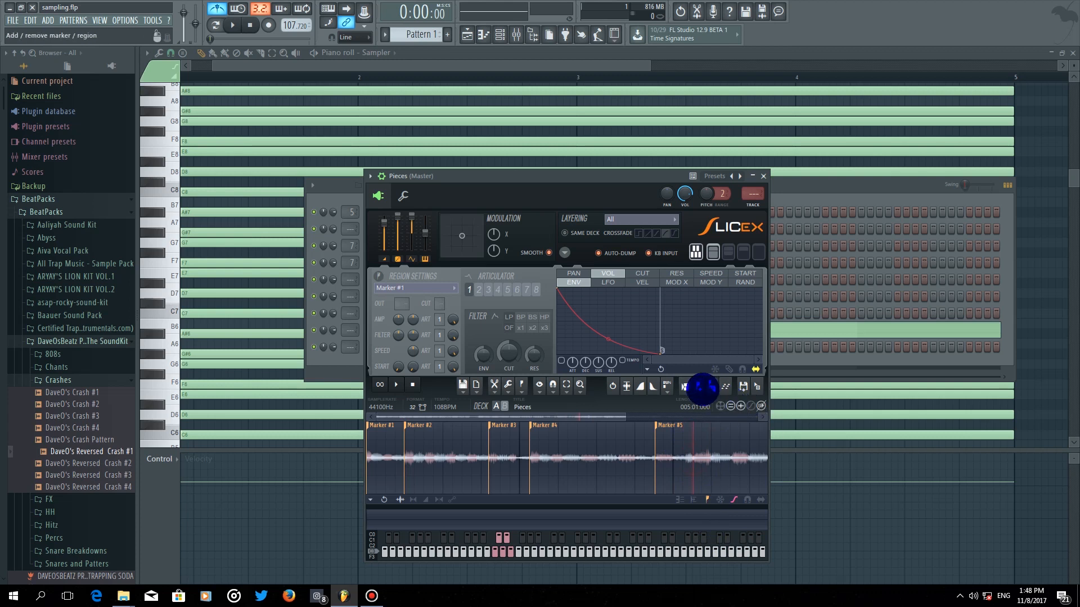
{"action": "left_click", "coordinate": [700, 389]}
{"action": "scroll", "coordinate": [718, 467], "scroll_direction": "up", "scroll_amount": 3}
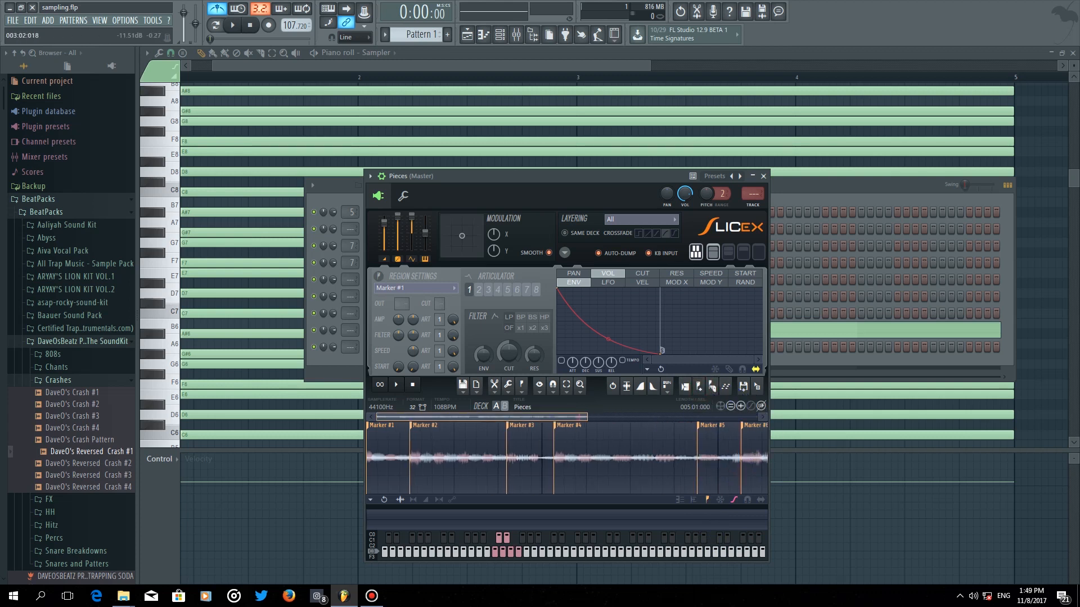
- Add a seventh slice marker to the Pieces waveform just after bar 4 begins
{"action": "scroll", "coordinate": [719, 467], "scroll_direction": "down", "scroll_amount": 3}
{"action": "right_click", "coordinate": [718, 468]}
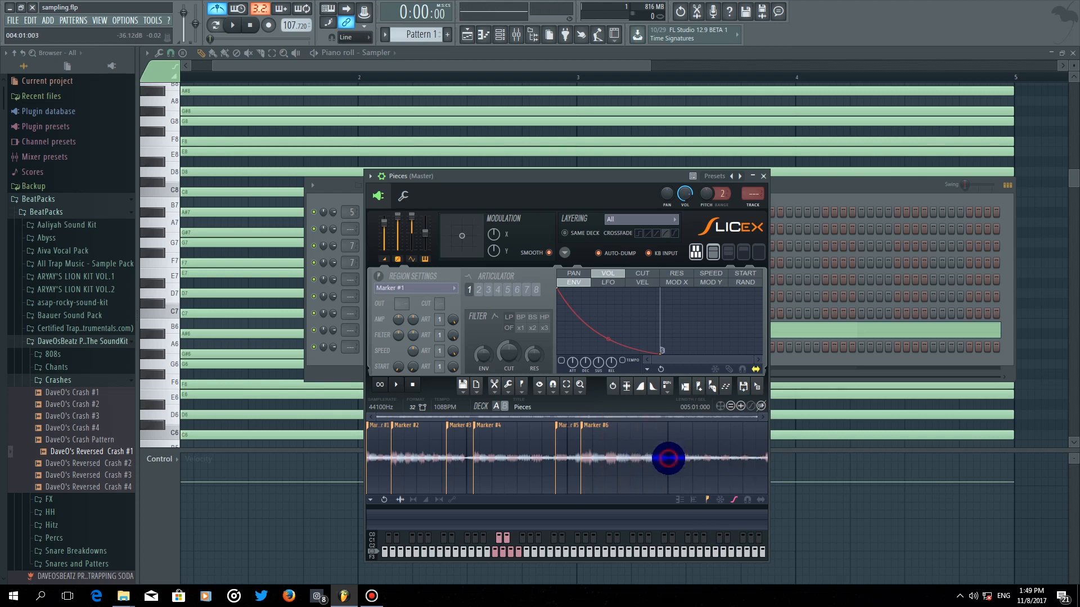
{"action": "left_click", "coordinate": [668, 458]}
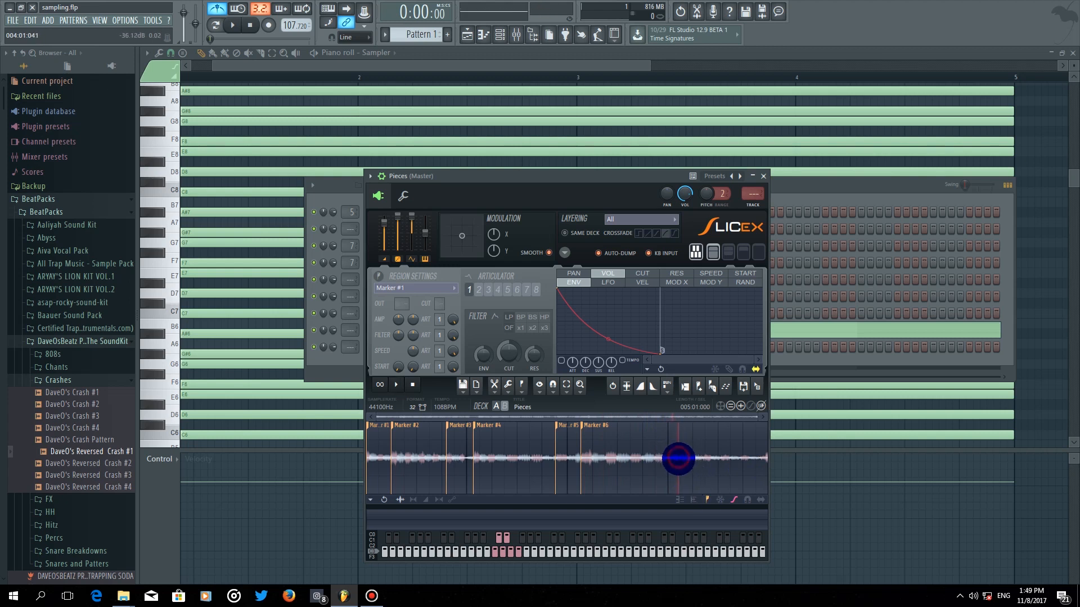
{"action": "left_click", "coordinate": [698, 386]}
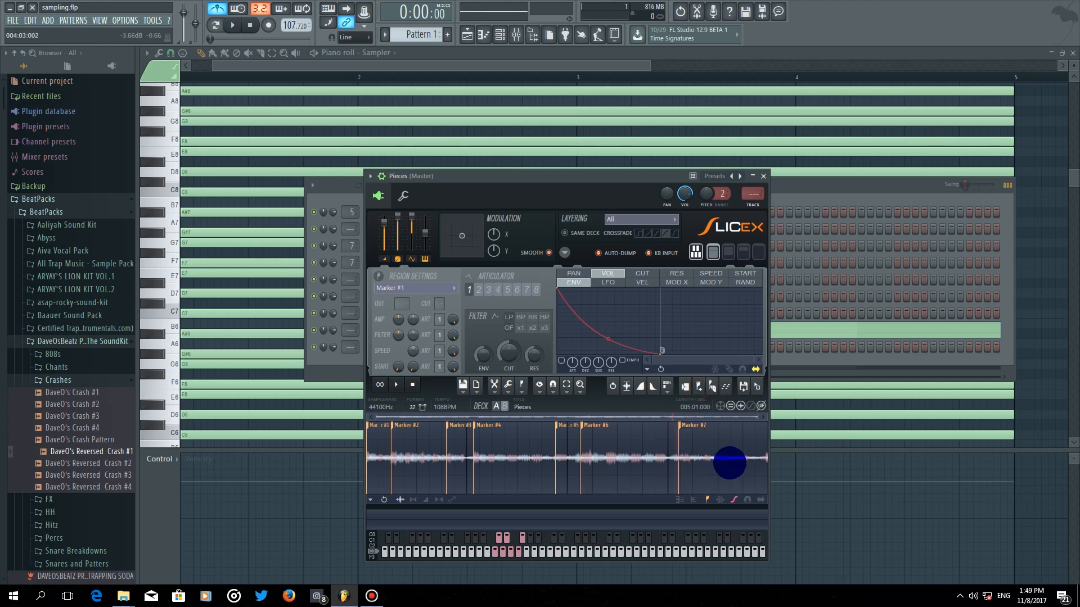
{"action": "mouse_move", "coordinate": [756, 416]}
{"action": "left_mouse_down"}
{"action": "mouse_move", "coordinate": [559, 417]}
{"action": "mouse_move", "coordinate": [757, 417]}
{"action": "left_mouse_up"}
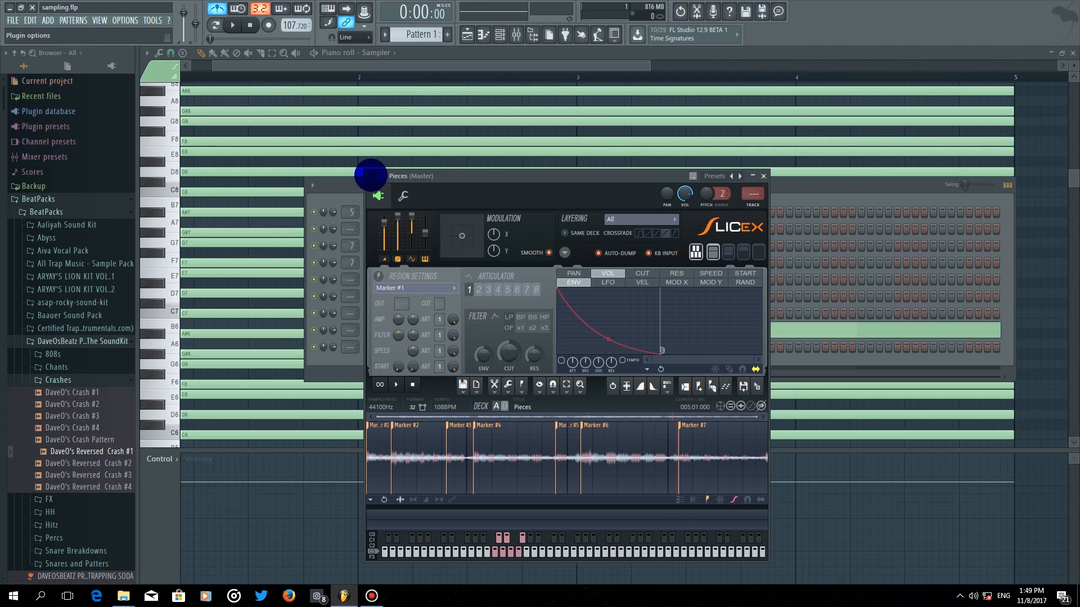
- Open the Pieces channel's piano roll and audition the slices from Marker #1 up to Marker #7
{"action": "left_click", "coordinate": [371, 175]}
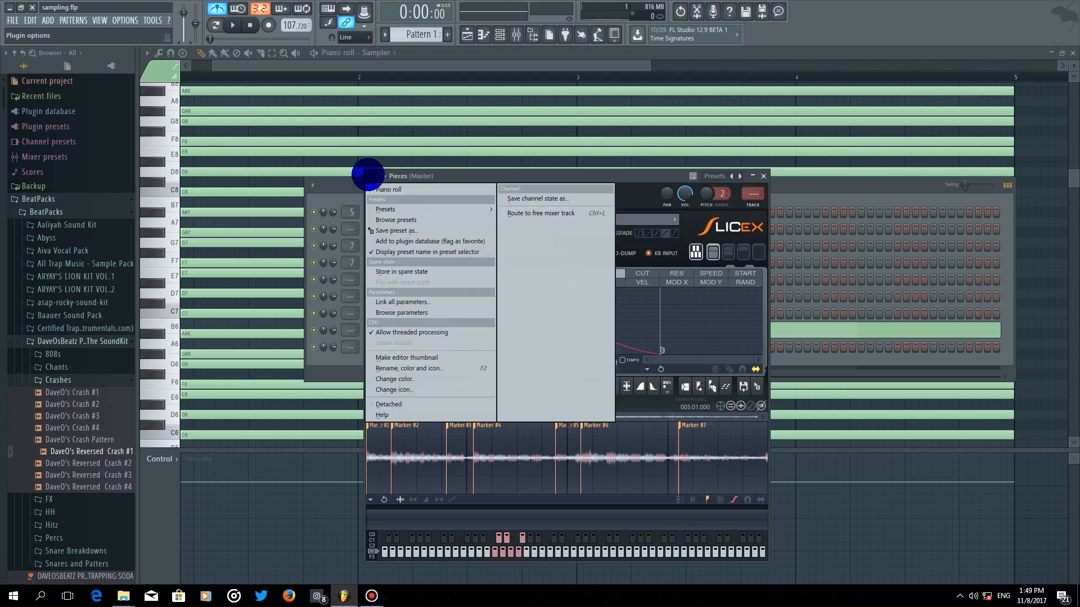
{"action": "left_click", "coordinate": [388, 189]}
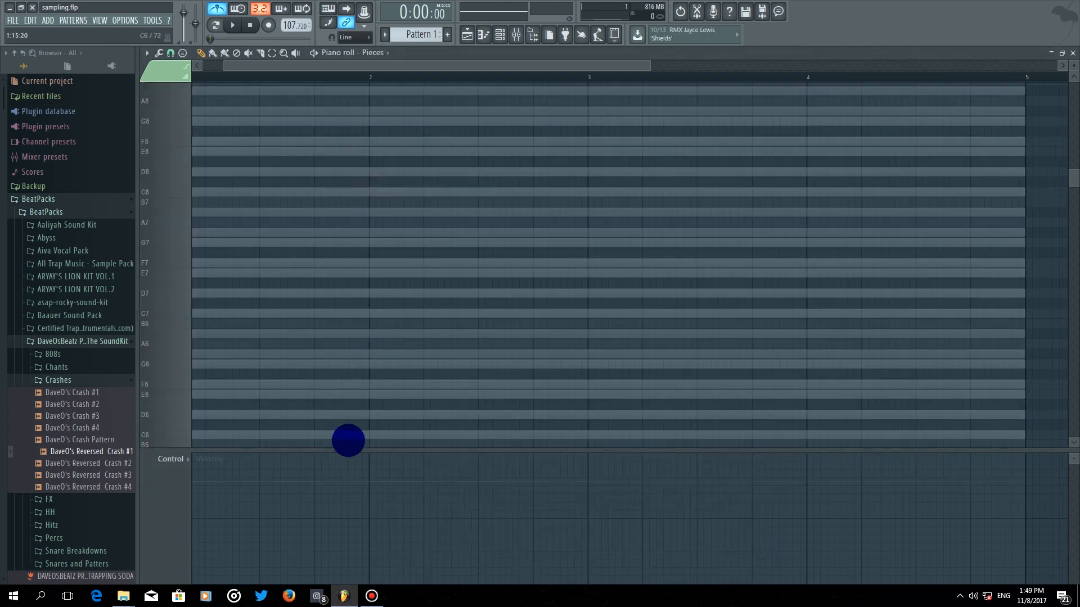
{"action": "scroll", "coordinate": [340, 212], "scroll_direction": "down", "scroll_amount": 3}
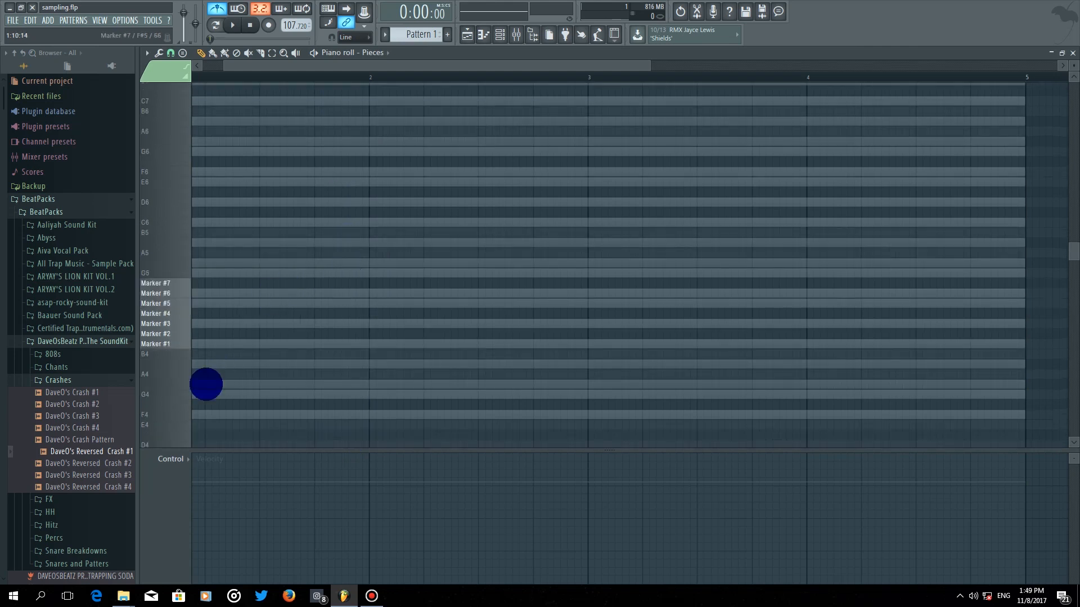
{"action": "left_click", "coordinate": [173, 342]}
{"action": "left_click", "coordinate": [173, 338]}
{"action": "left_click_drag", "start_coordinate": [173, 338], "coordinate": [160, 290]}
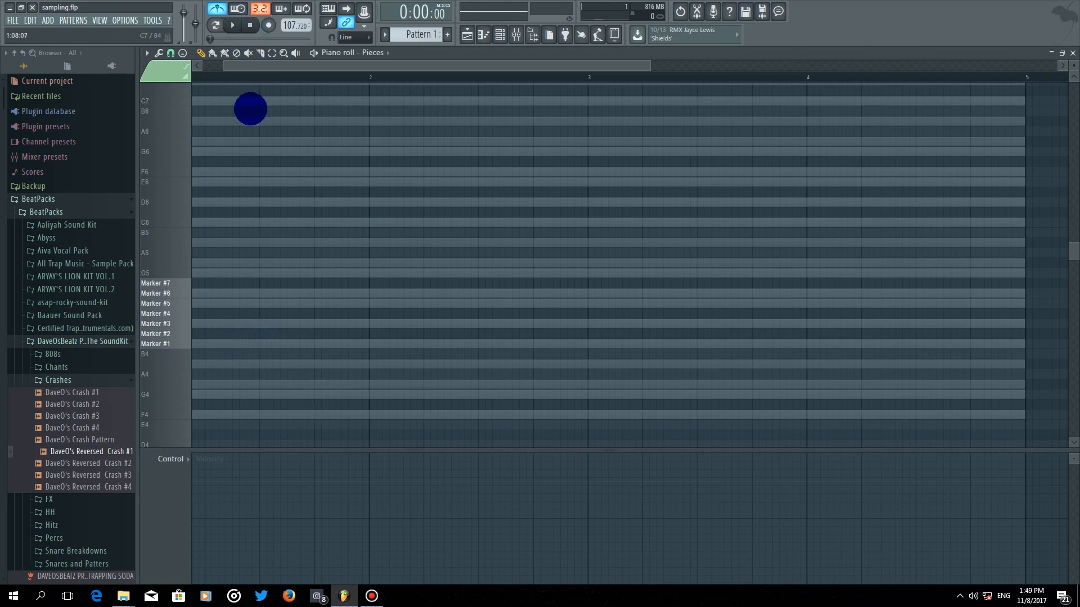
{"action": "left_click_drag", "start_coordinate": [265, 68], "coordinate": [179, 53]}
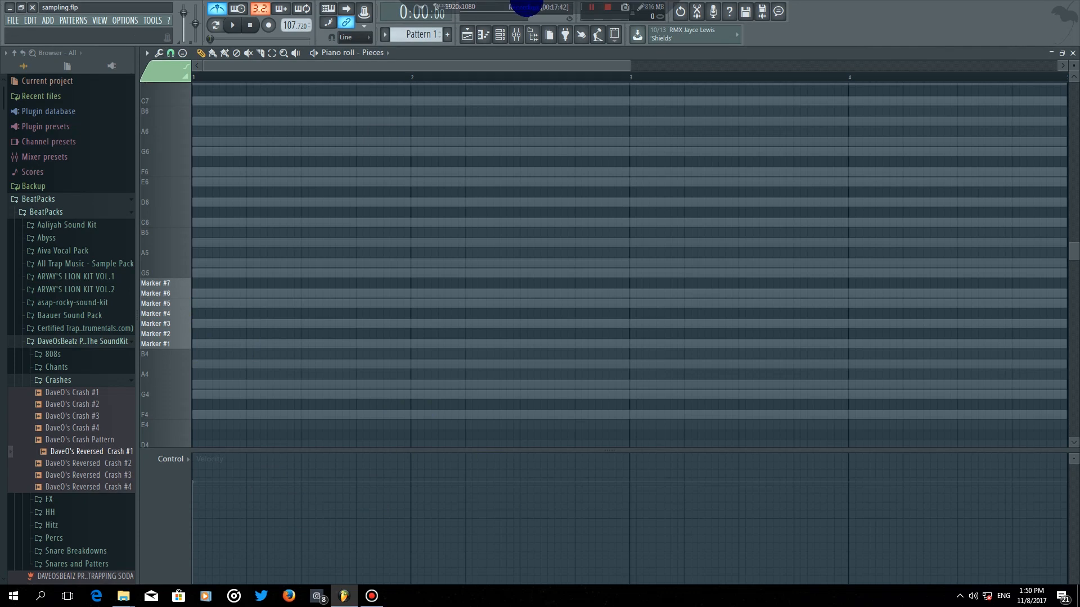
- Place a Marker #1 note at the start of bar 1 and shorten it to one beat
{"action": "left_click", "coordinate": [204, 344]}
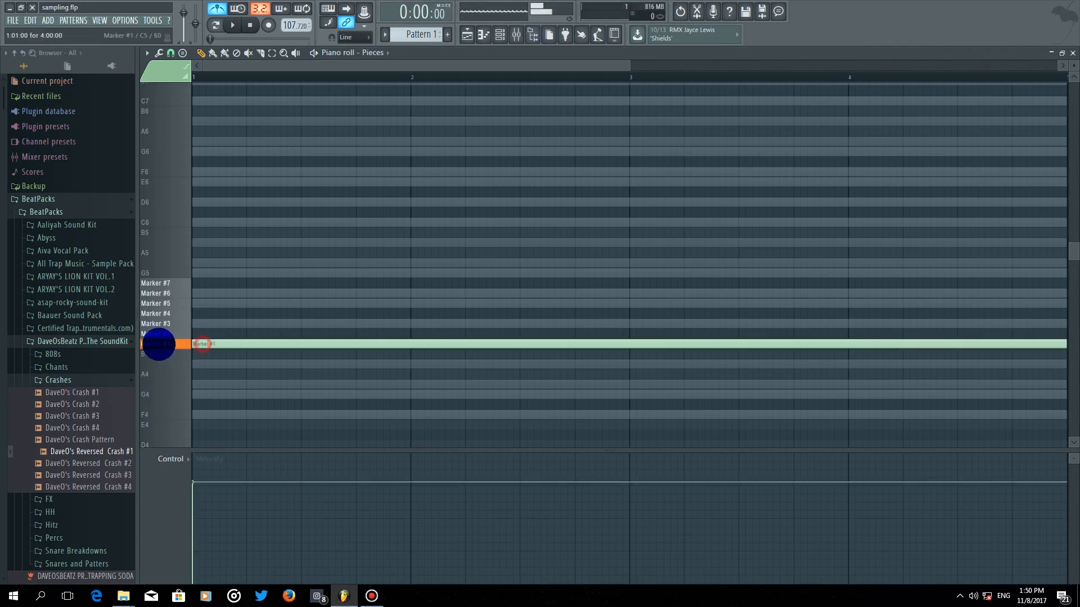
{"action": "left_click_drag", "start_coordinate": [628, 66], "coordinate": [935, 107]}
{"action": "left_click_drag", "start_coordinate": [698, 348], "coordinate": [220, 357]}
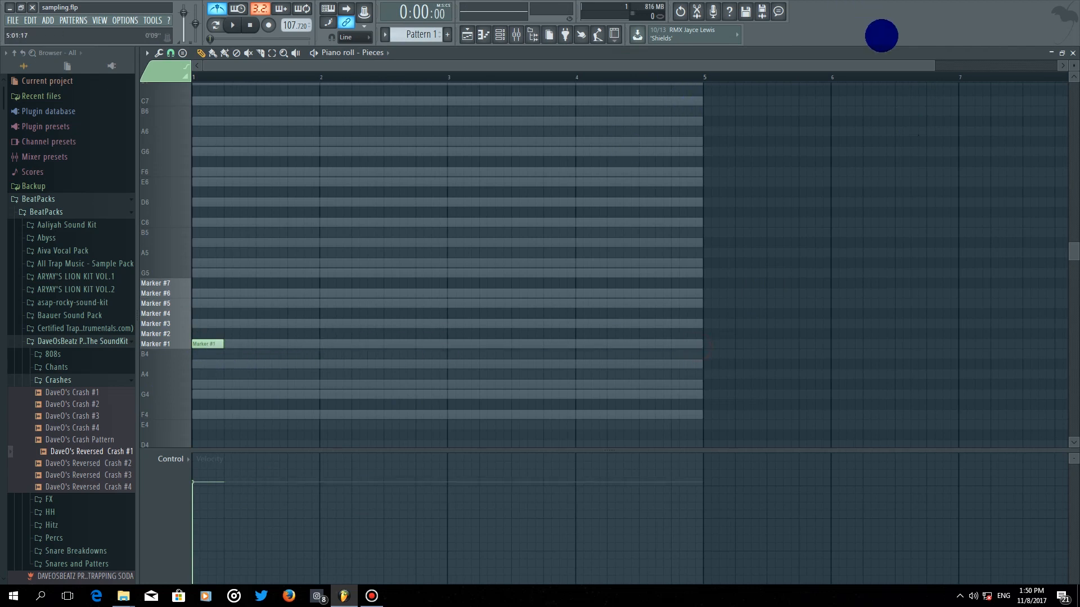
{"action": "left_click_drag", "start_coordinate": [930, 66], "coordinate": [742, 96]}
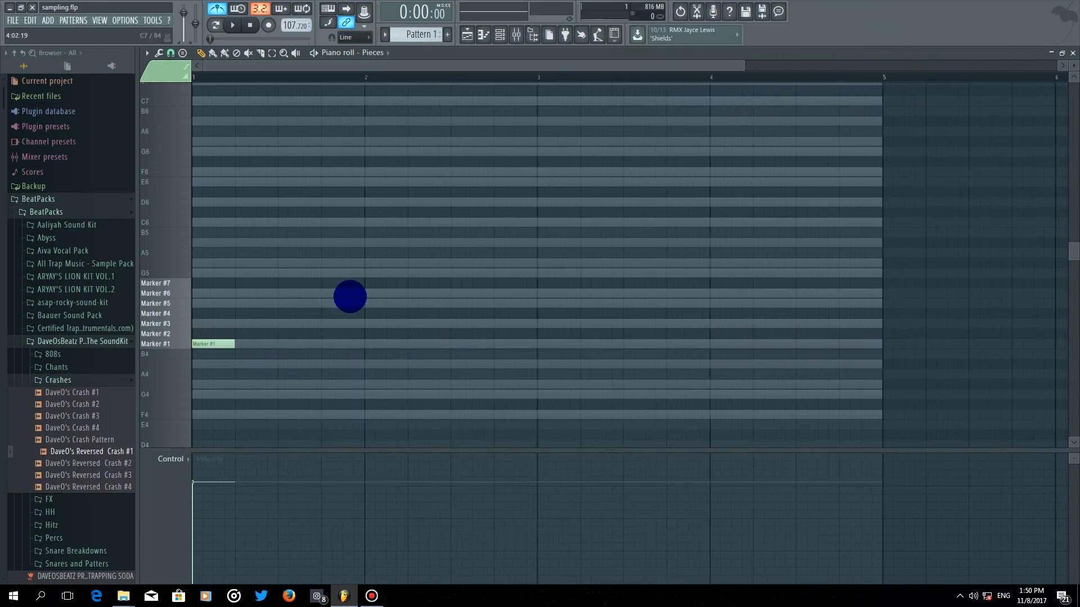
- Add a half-beat Marker #3 note on beat 2 of bar 1 and a half-beat Marker #2 note directly after it
{"action": "left_click", "coordinate": [241, 324]}
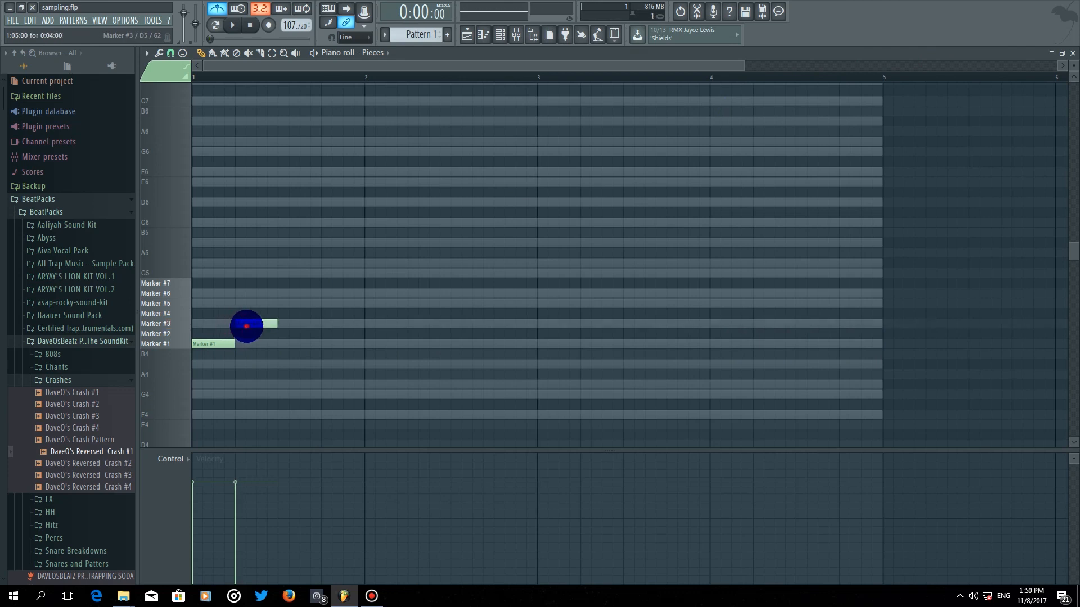
{"action": "left_click", "coordinate": [247, 326]}
{"action": "left_click_drag", "start_coordinate": [275, 323], "coordinate": [254, 323]}
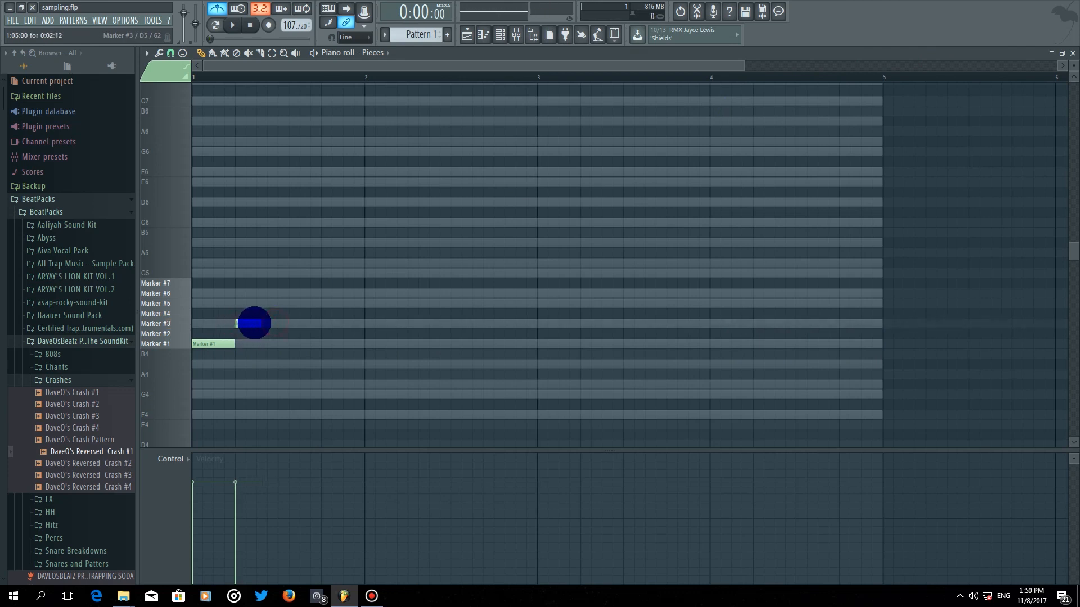
{"action": "left_click", "coordinate": [265, 333]}
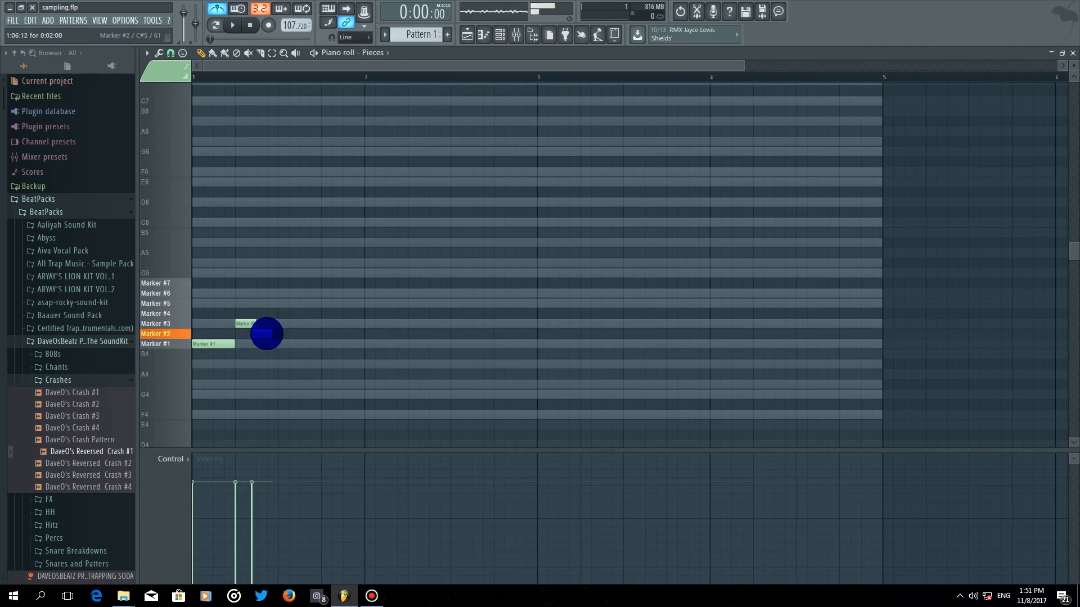
{"action": "left_click_drag", "start_coordinate": [264, 333], "coordinate": [268, 333]}
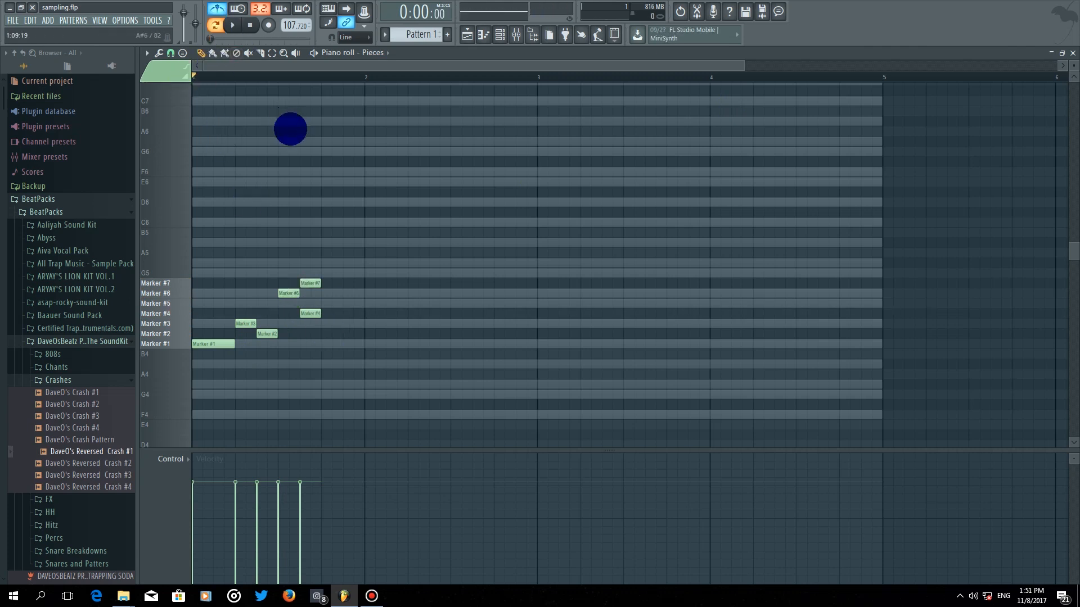
- Play back the pattern, remove the Marker #4 and Marker #7 notes, and extend the Marker #6 note to bar 1's end
{"action": "left_click", "coordinate": [232, 25]}
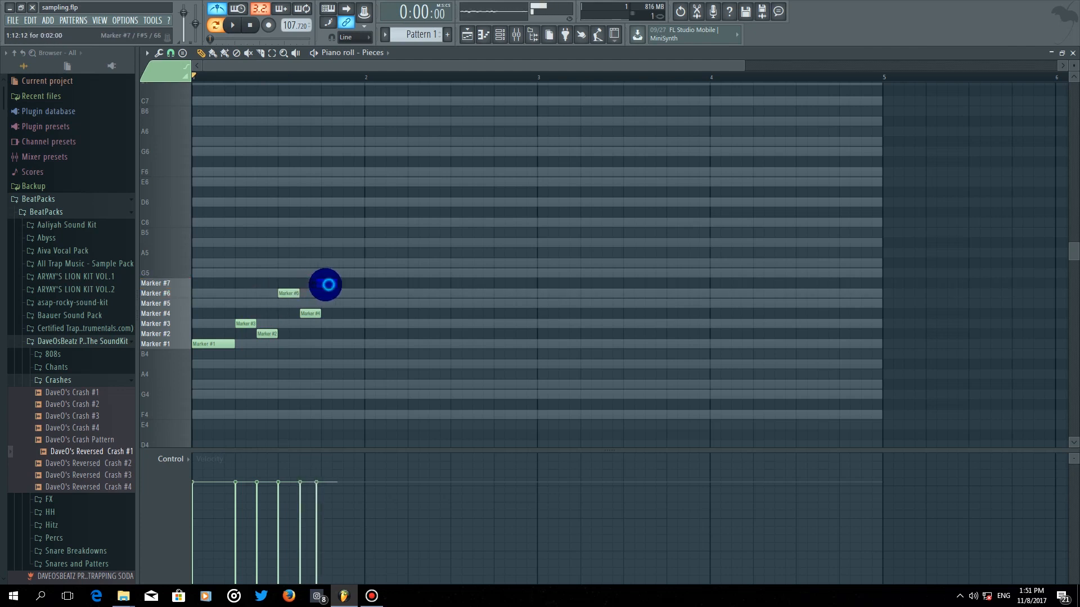
{"action": "key", "text": "space"}
{"action": "mouse_move", "coordinate": [322, 299]}
{"action": "left_mouse_down"}
{"action": "mouse_move", "coordinate": [369, 302]}
{"action": "mouse_move", "coordinate": [365, 283]}
{"action": "left_mouse_up"}
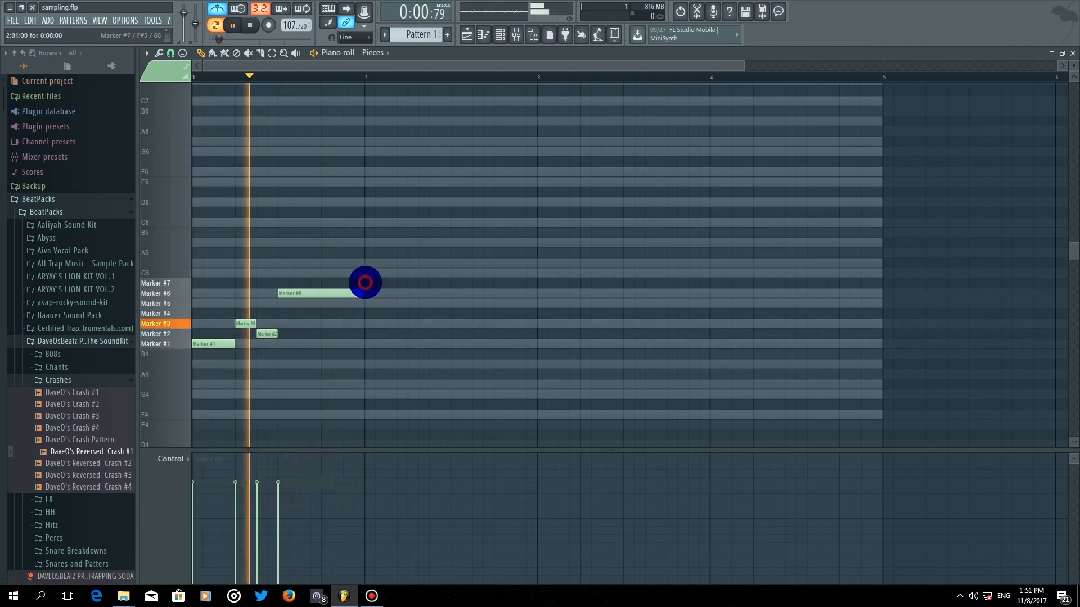
{"action": "left_click", "coordinate": [364, 282]}
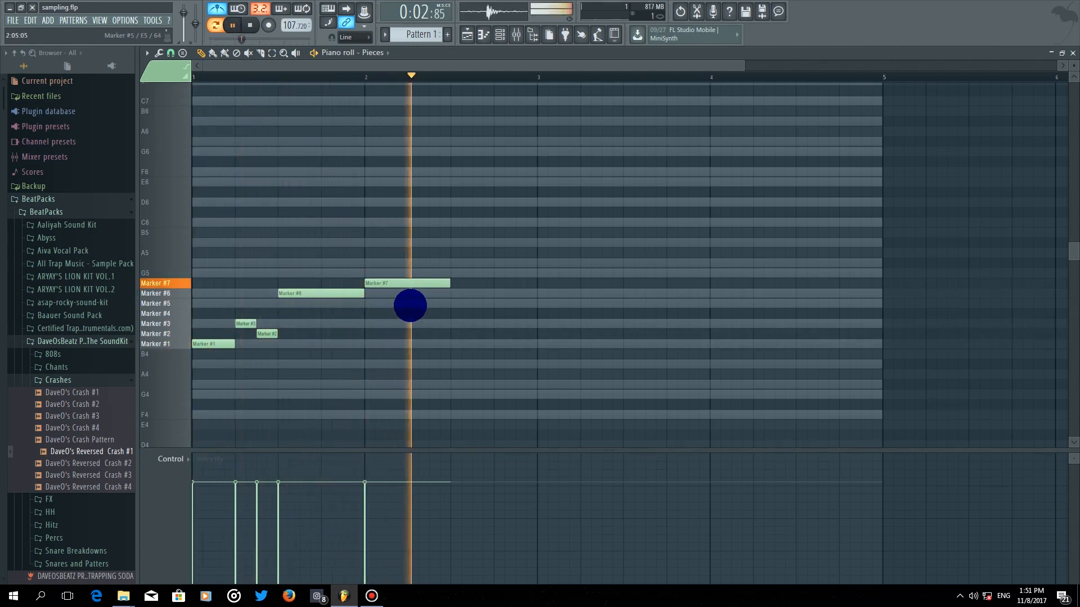
{"action": "left_click_drag", "start_coordinate": [390, 287], "coordinate": [393, 311]}
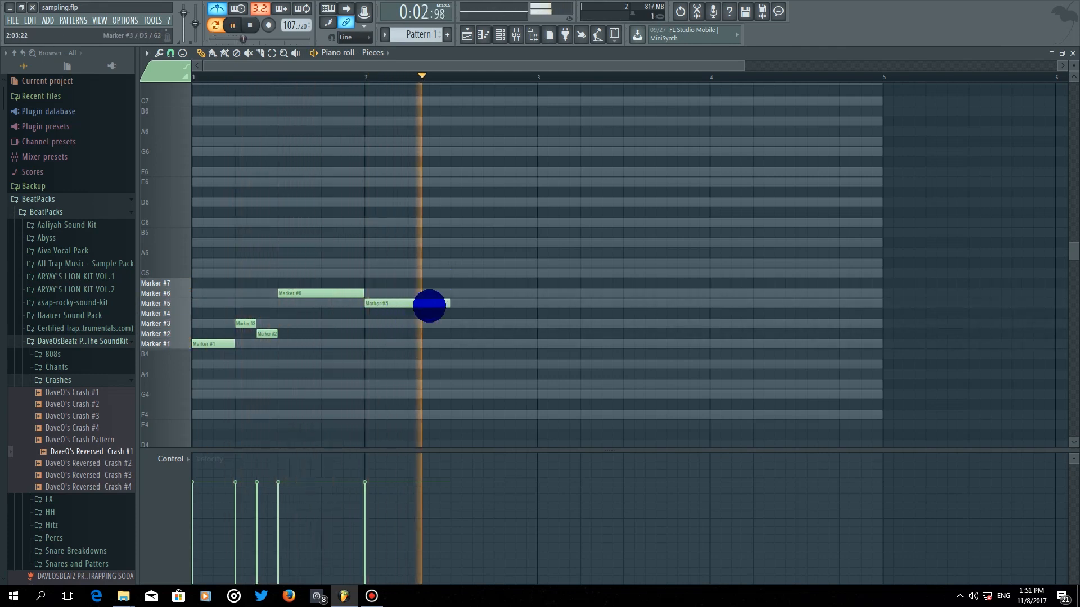
{"action": "right_click", "coordinate": [413, 302]}
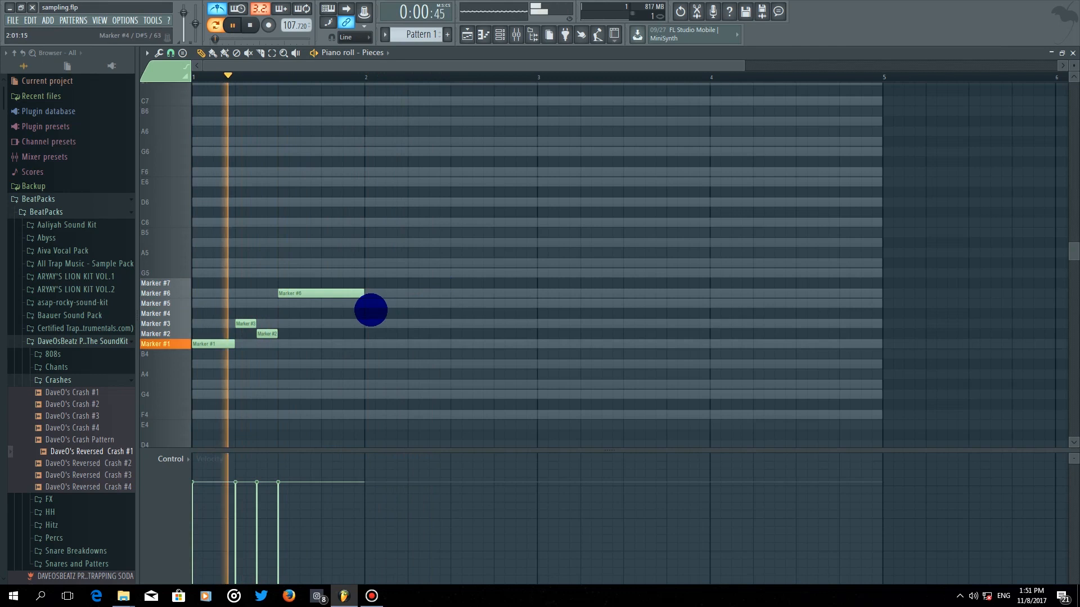
- Place a two-beat Marker #4 note at the start of bar 2 and play the pattern back
{"action": "left_click", "coordinate": [365, 314]}
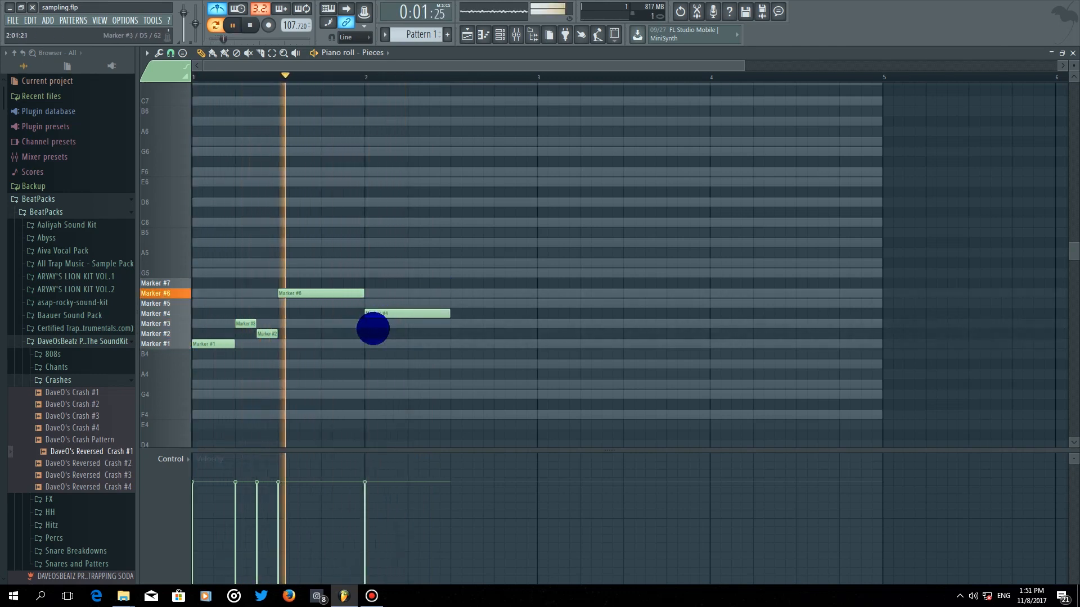
{"action": "key", "text": "space"}
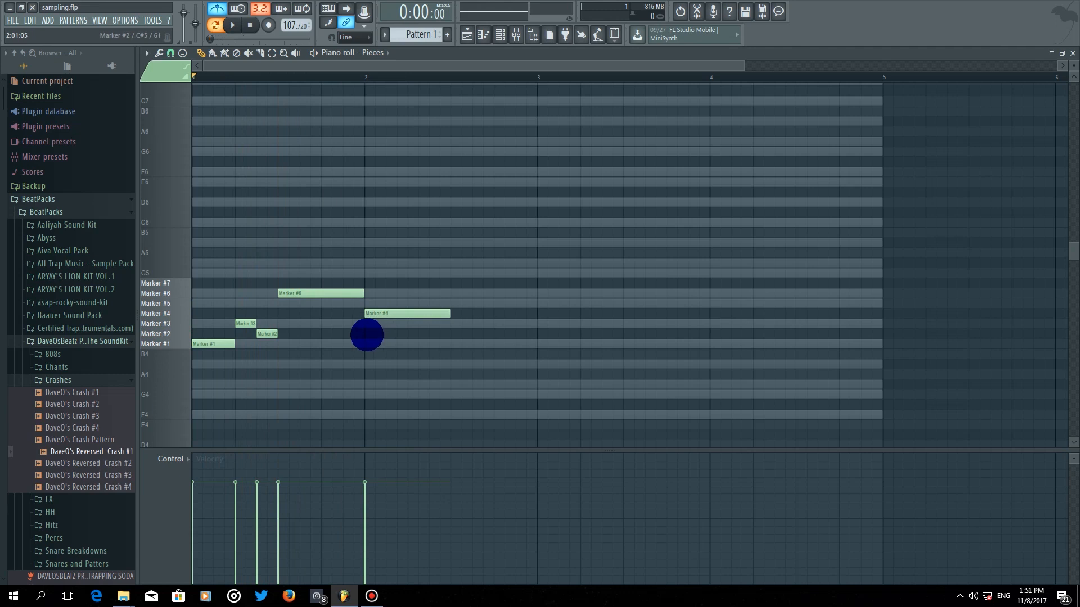
{"action": "key", "text": "space"}
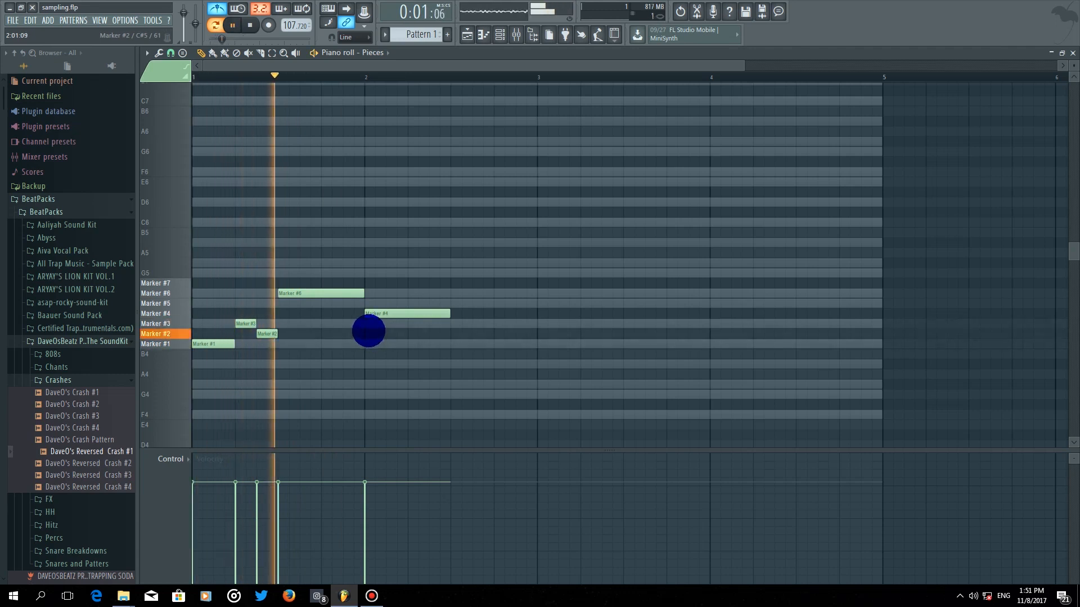
{"action": "key", "text": "space"}
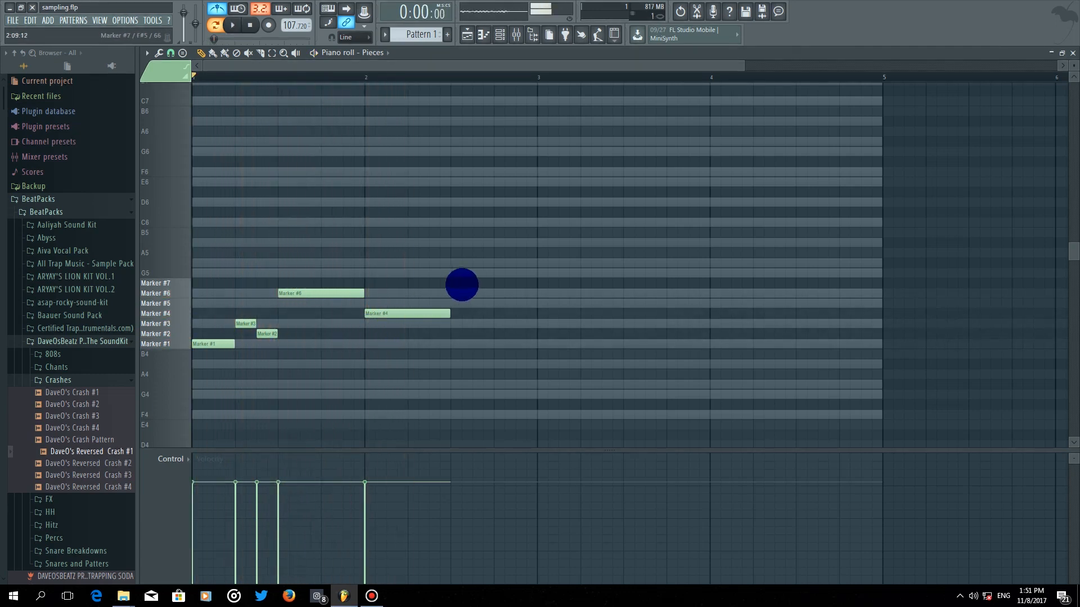
{"action": "key", "text": "space"}
- Shorten the Marker #4 note to half a beat, add a second one directly after it, and play the pattern from bar 1
{"action": "left_click_drag", "start_coordinate": [448, 308], "coordinate": [384, 321]}
{"action": "key", "text": "space"}
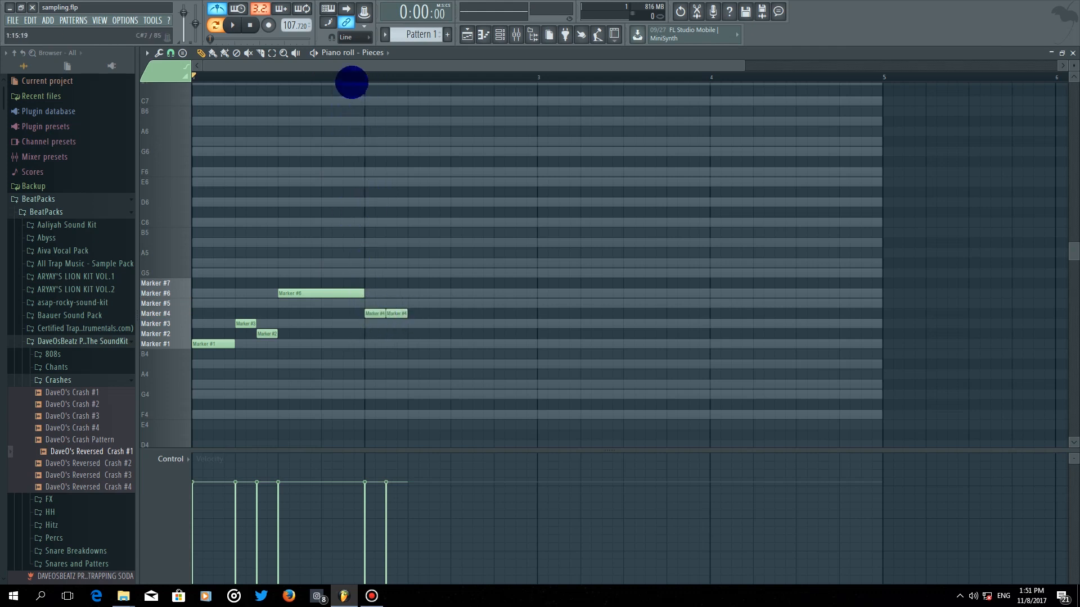
{"action": "key", "text": "space"}
{"action": "left_click", "coordinate": [192, 79]}
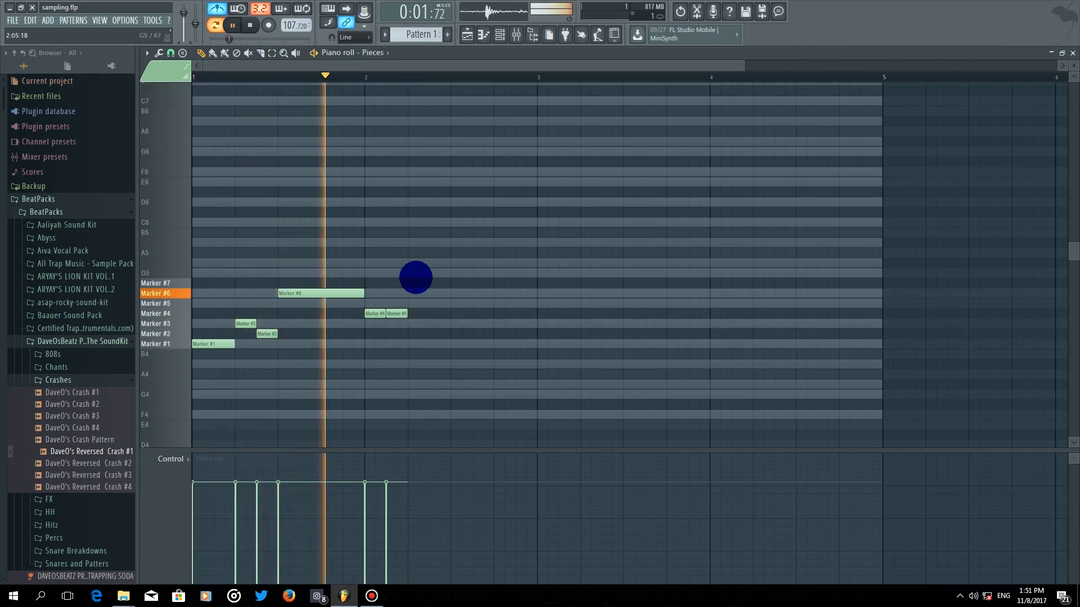
- Add a half-beat Marker #1 note on beat 2 of bar 2 and play the pattern back
{"action": "key", "text": "space"}
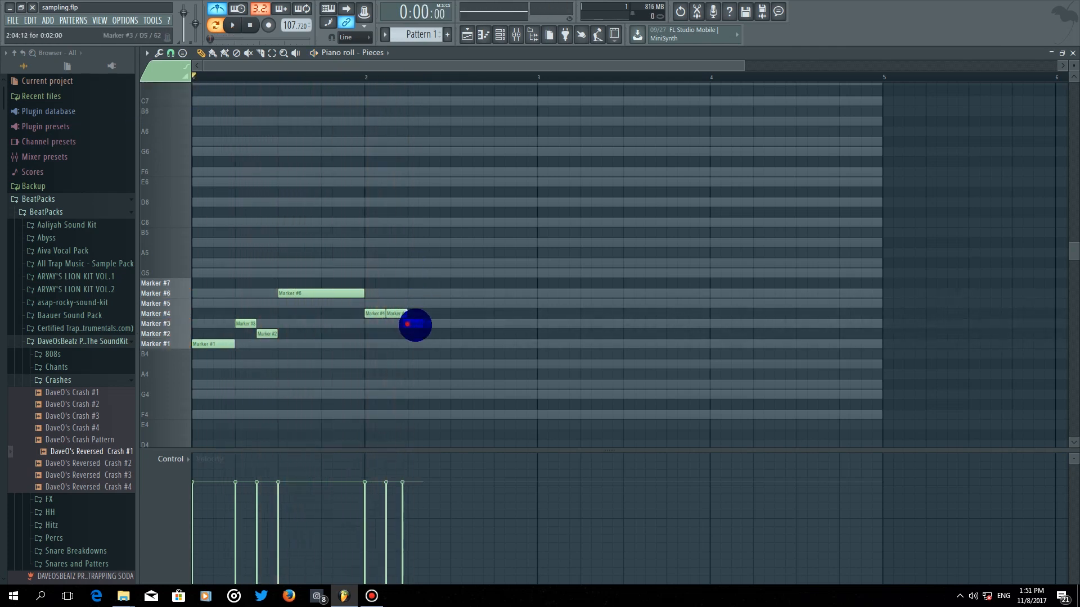
{"action": "left_click_drag", "start_coordinate": [414, 333], "coordinate": [412, 342]}
{"action": "key", "text": "space"}
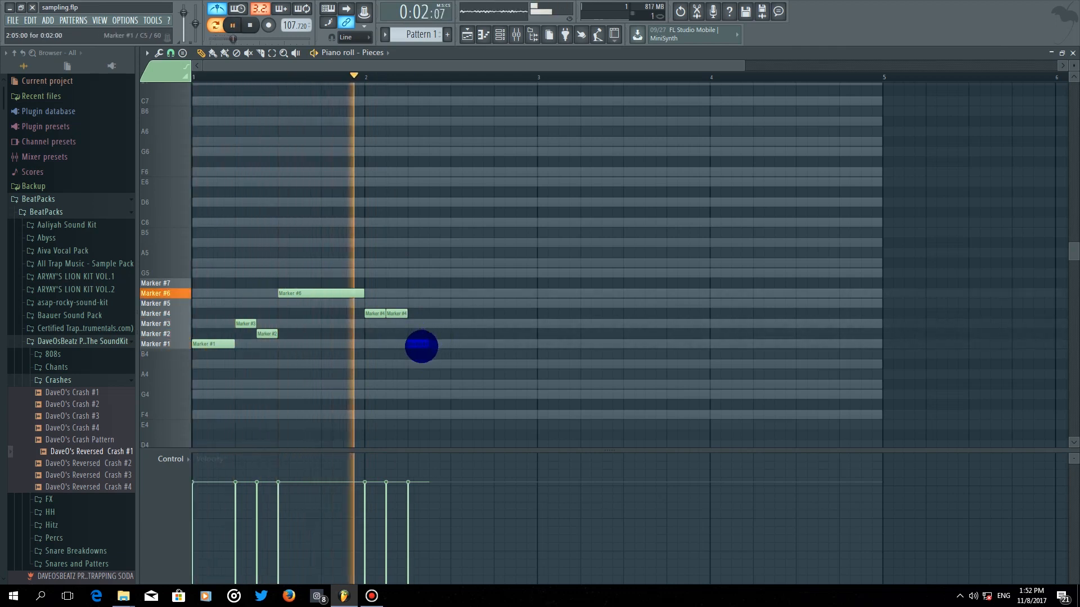
- Chop the Marker #1 note on beat 2 of bar 2 into four pieces, delete the second and fourth, and play back
{"action": "key", "text": "space"}
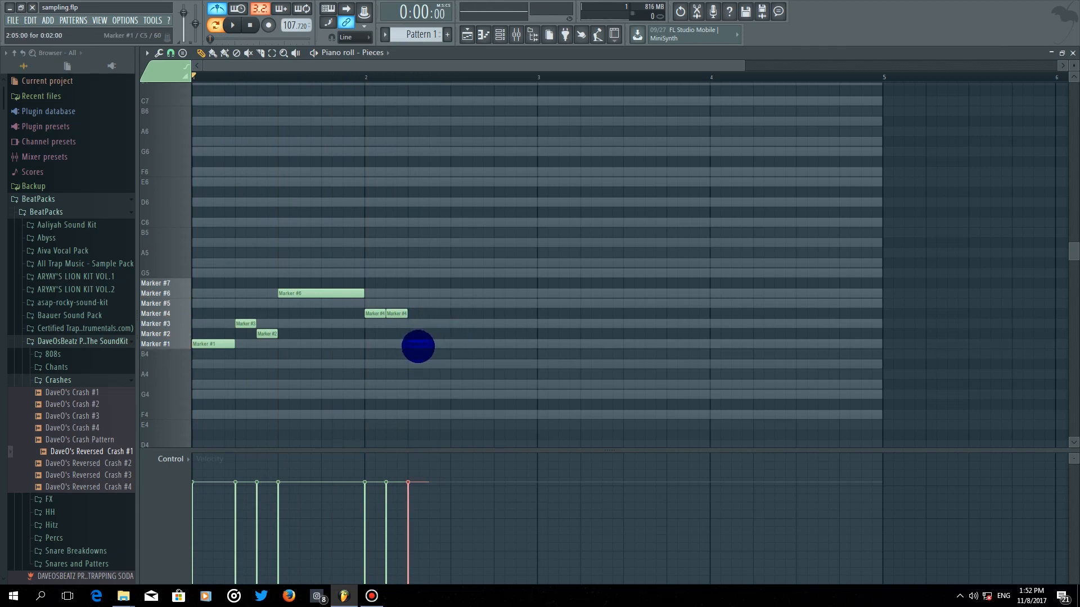
{"action": "key", "text": "ctrl+u"}
{"action": "key", "text": "space"}
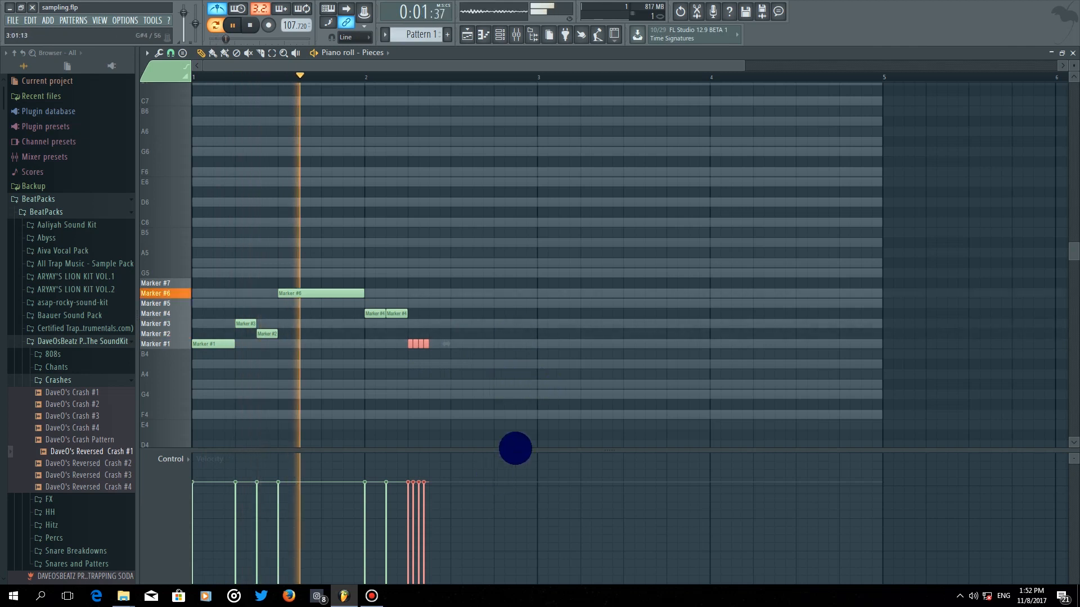
{"action": "key", "text": "space"}
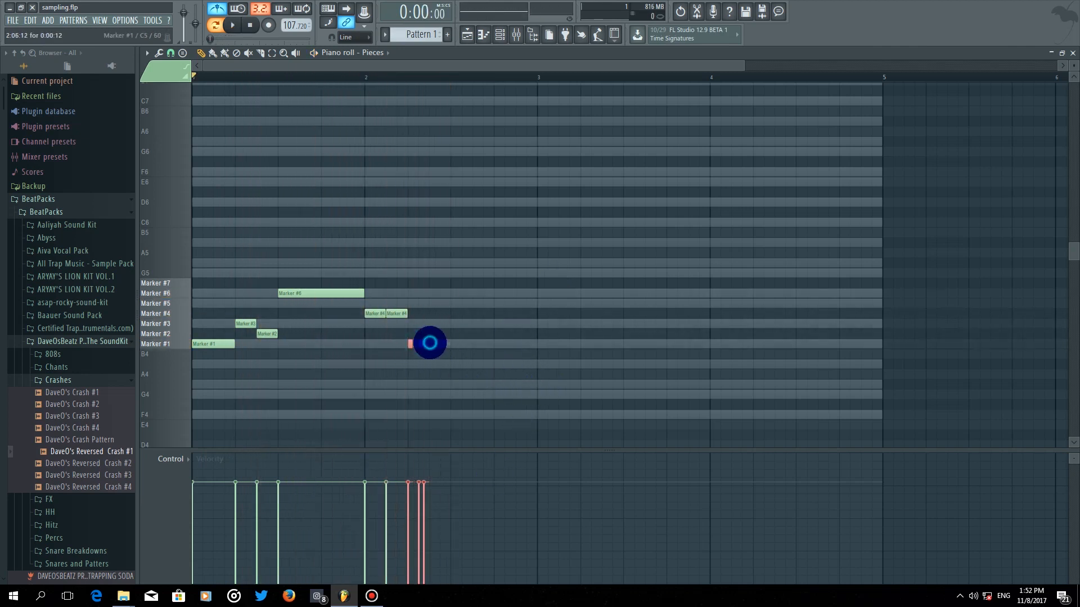
{"action": "key", "text": "space"}
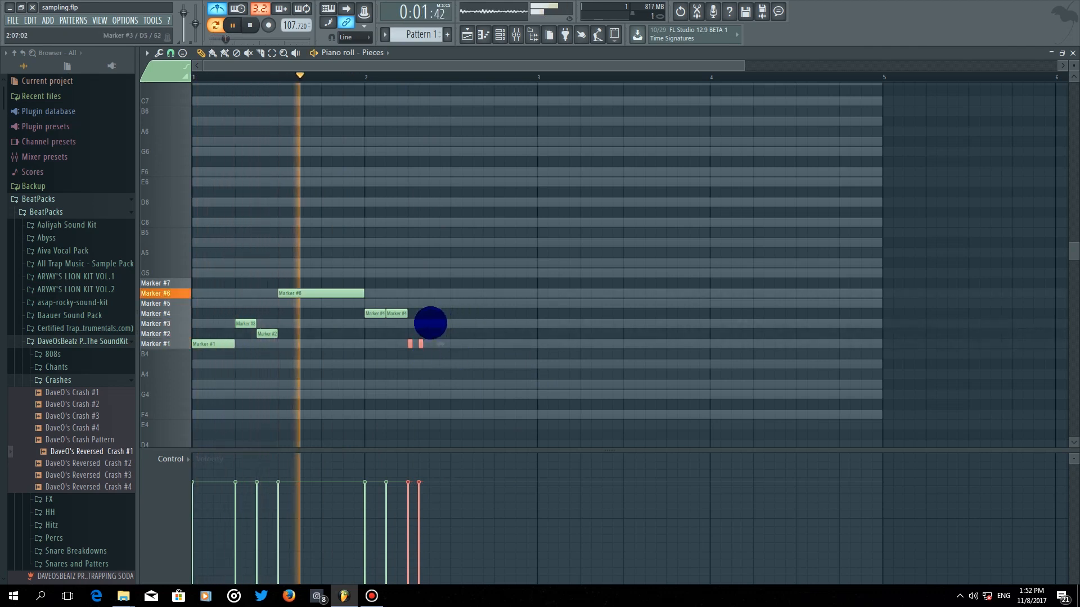
{"action": "left_click", "coordinate": [431, 322]}
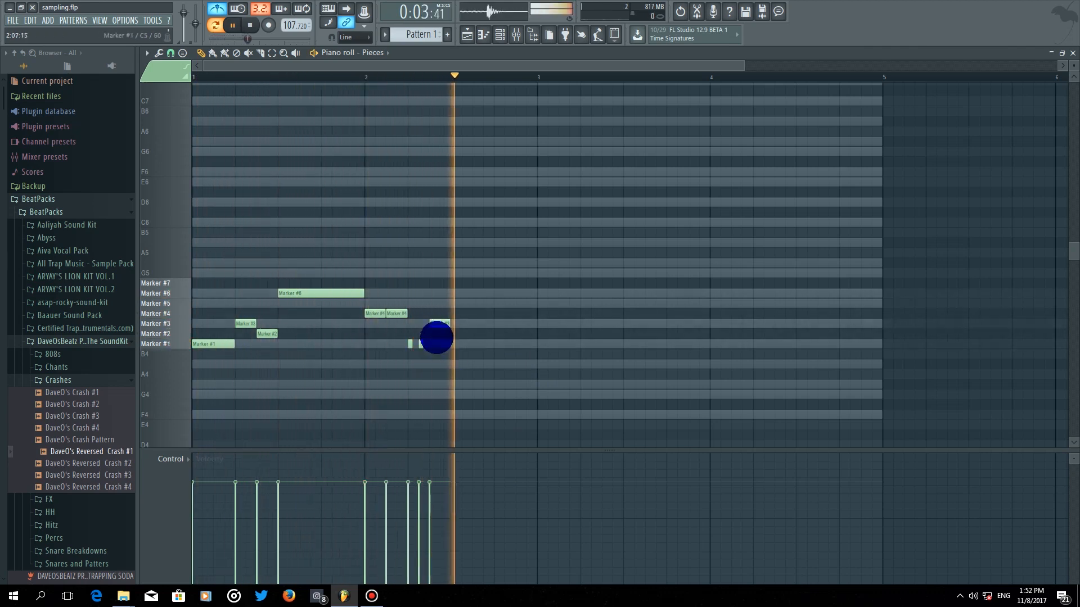
{"action": "right_click", "coordinate": [438, 324]}
{"action": "key", "text": "space"}
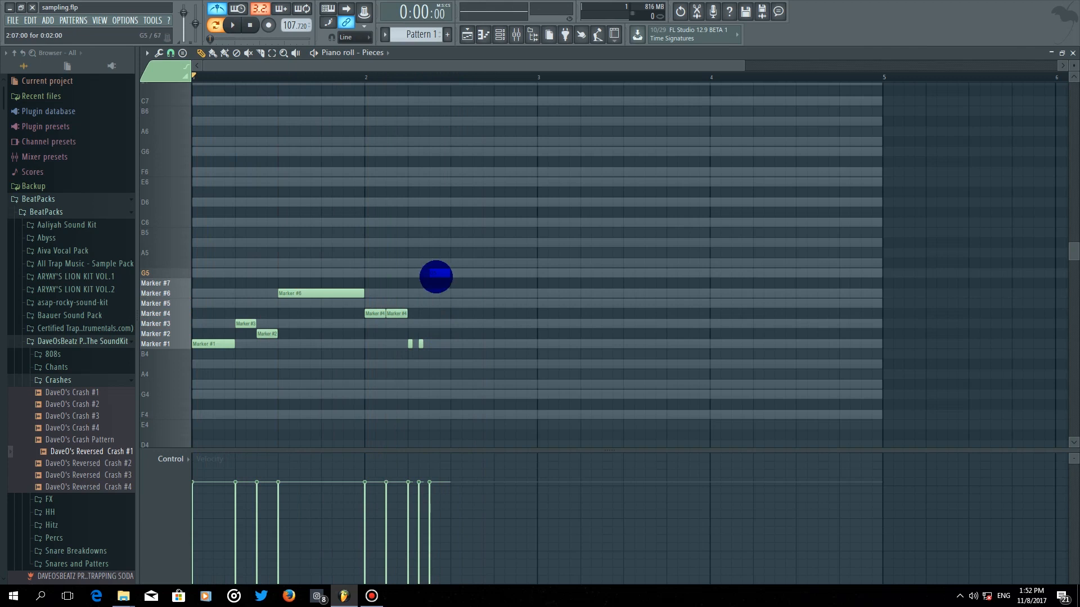
- Place a half-beat Marker #7 note just before beat 3 of bar 2, followed directly by a one-beat Marker #5 note
{"action": "left_click", "coordinate": [437, 284]}
{"action": "key", "text": "space"}
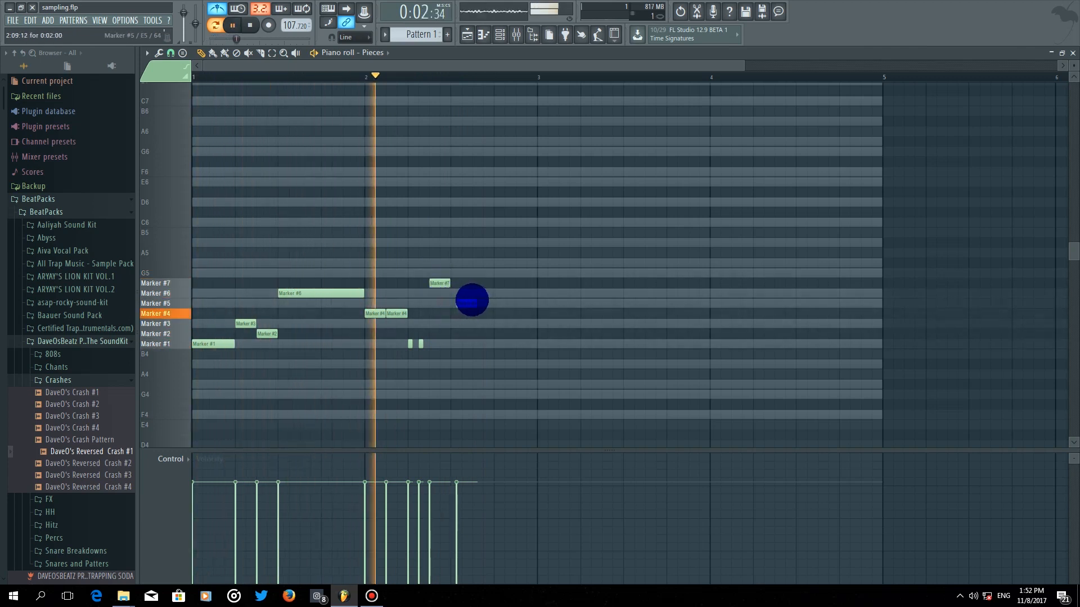
{"action": "left_click", "coordinate": [466, 302]}
{"action": "left_click_drag", "start_coordinate": [466, 300], "coordinate": [507, 321]}
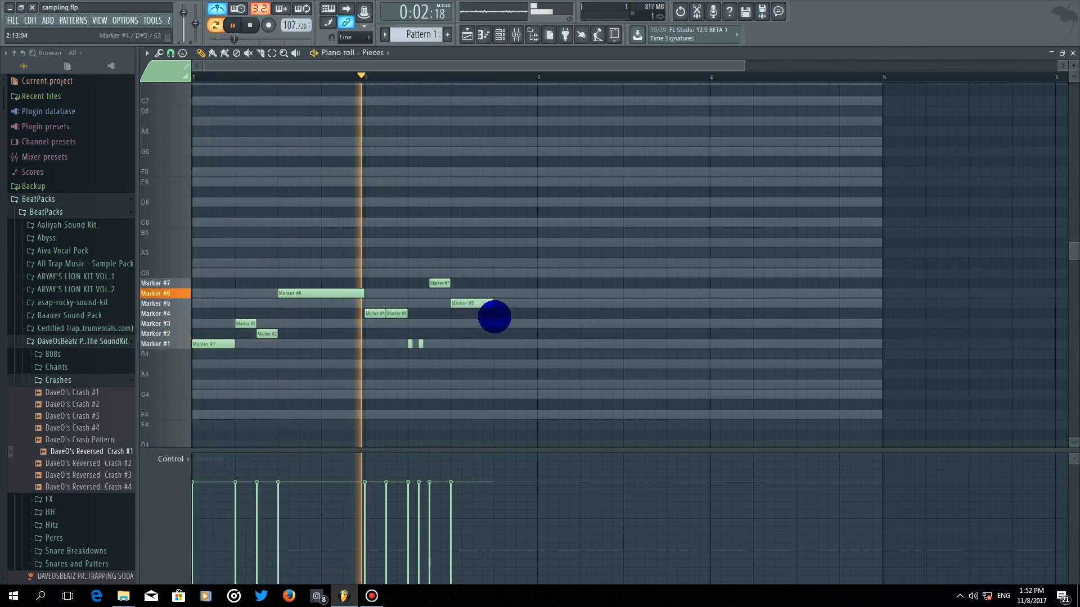
- Place a one-beat note on beat 4 of bar 2, move it to Marker #2, and check it by playback
{"action": "left_click", "coordinate": [497, 314]}
{"action": "key", "text": "space"}
{"action": "left_click", "coordinate": [513, 317]}
{"action": "key", "text": "space"}
{"action": "mouse_move", "coordinate": [513, 318]}
{"action": "left_mouse_down"}
{"action": "mouse_move", "coordinate": [512, 275]}
{"action": "mouse_move", "coordinate": [511, 288]}
{"action": "left_mouse_up"}
{"action": "key", "text": "space"}
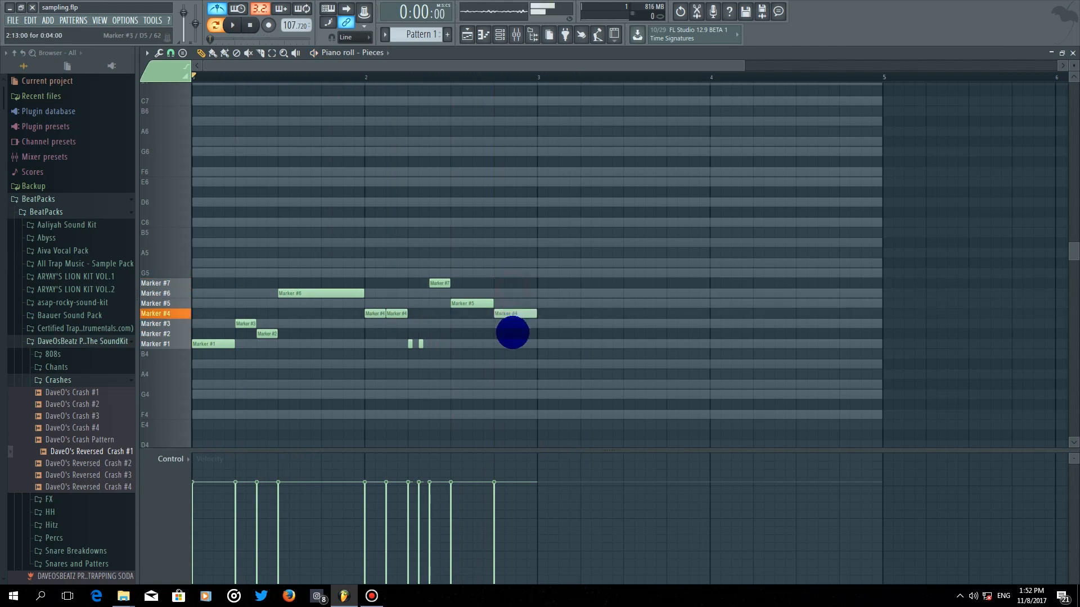
- Play the pattern and duplicate all notes of bars 1 and 2 into bars 3 and 4
{"action": "key", "text": "space"}
{"action": "left_click_drag", "start_coordinate": [536, 230], "coordinate": [196, 432]}
{"action": "key", "text": "ctrl+b"}
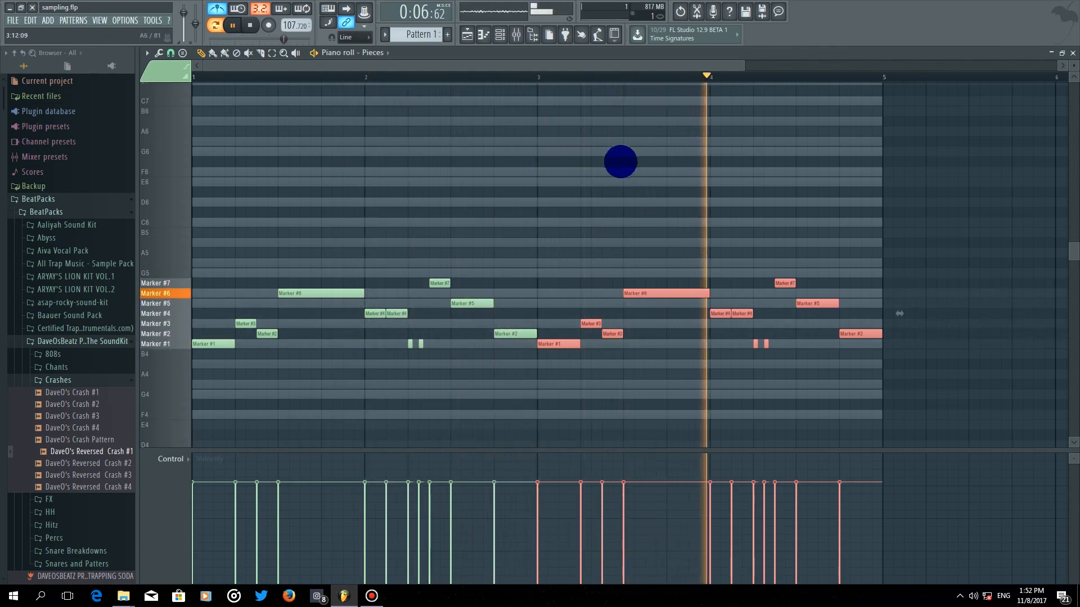
- Route the Pieces Slicex channel to mixer track 1, enable that track, and lower its level to about -3.5 dB
{"action": "left_click", "coordinate": [515, 35]}
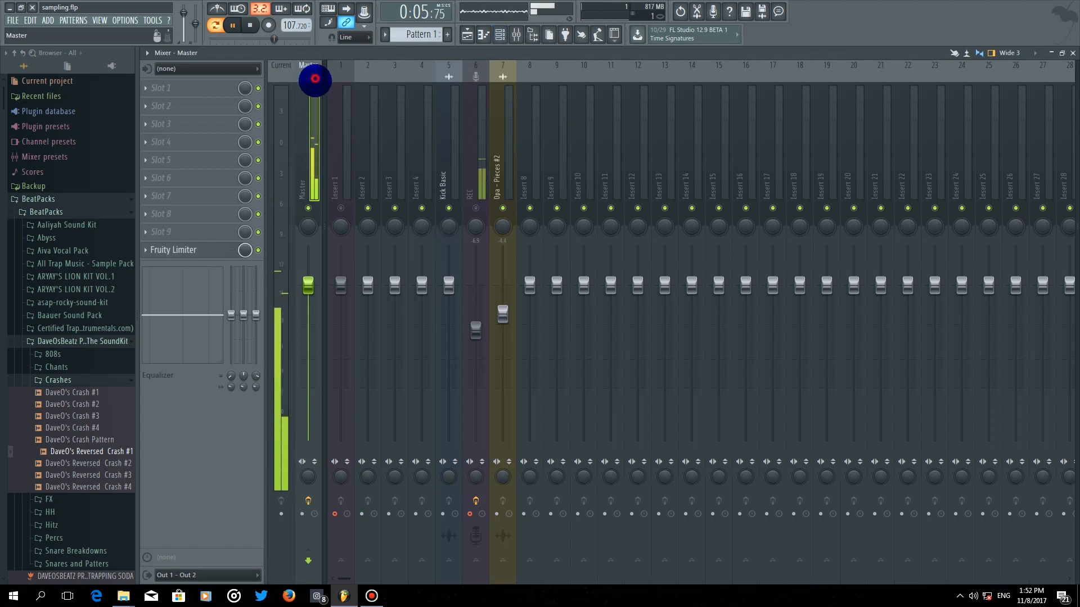
{"action": "left_click", "coordinate": [499, 68]}
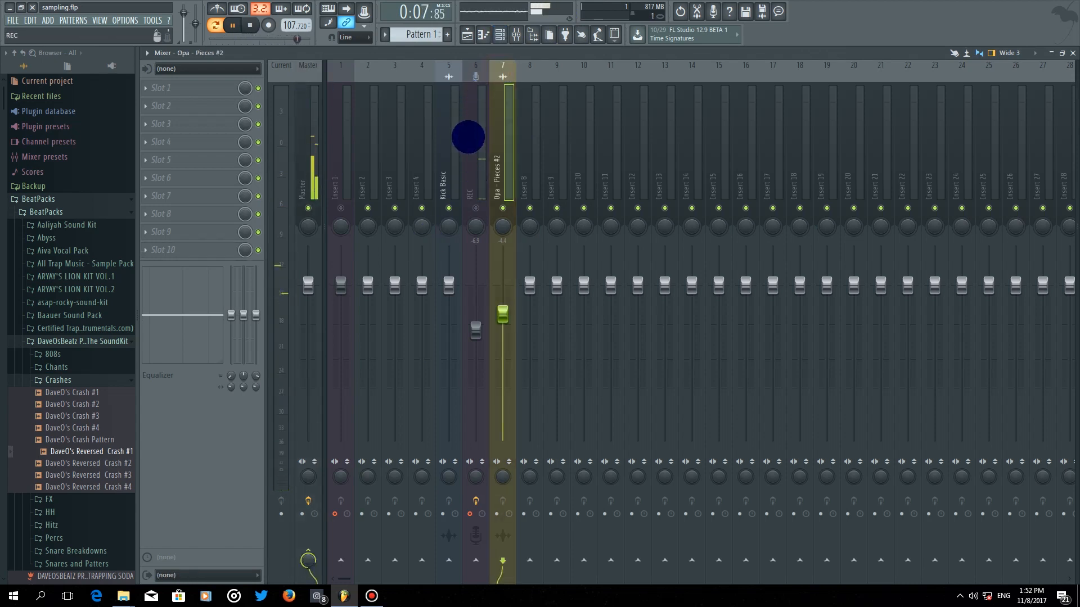
{"action": "left_click", "coordinate": [468, 34]}
{"action": "left_click", "coordinate": [498, 35]}
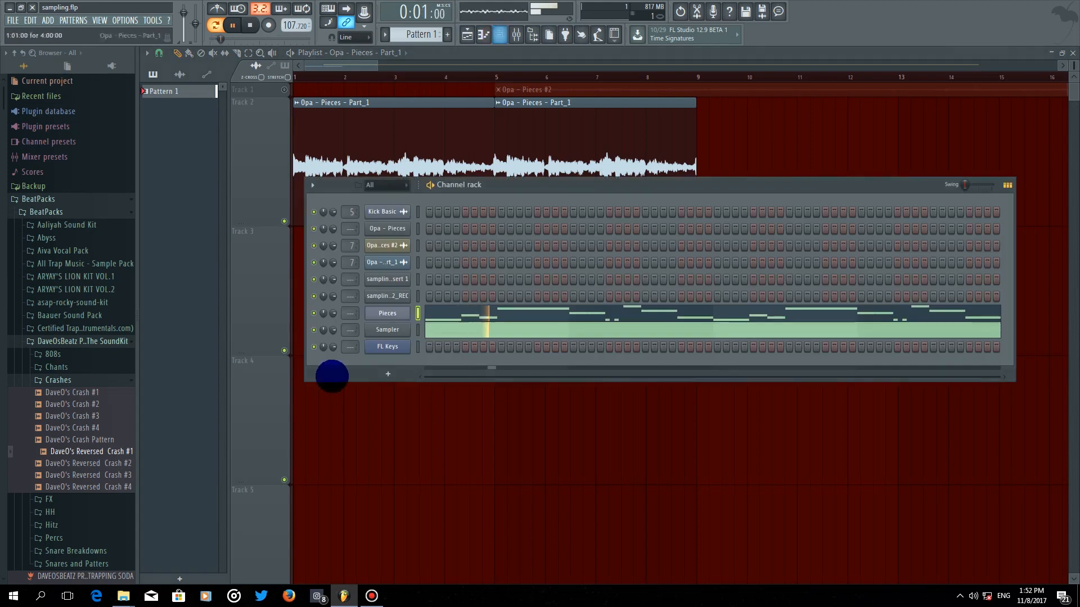
{"action": "left_click", "coordinate": [385, 313]}
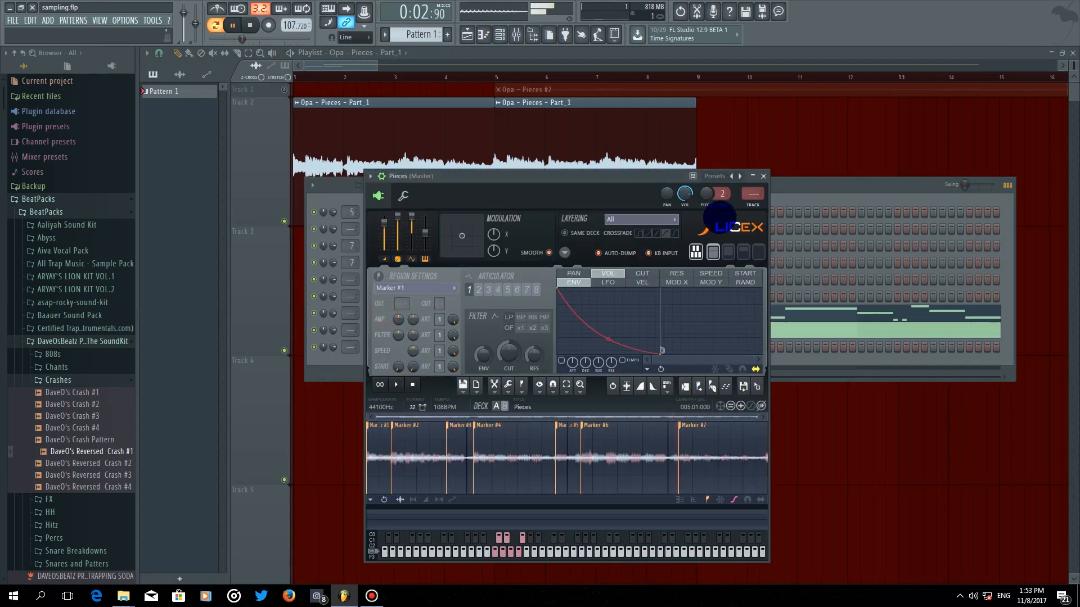
{"action": "key", "text": "F9"}
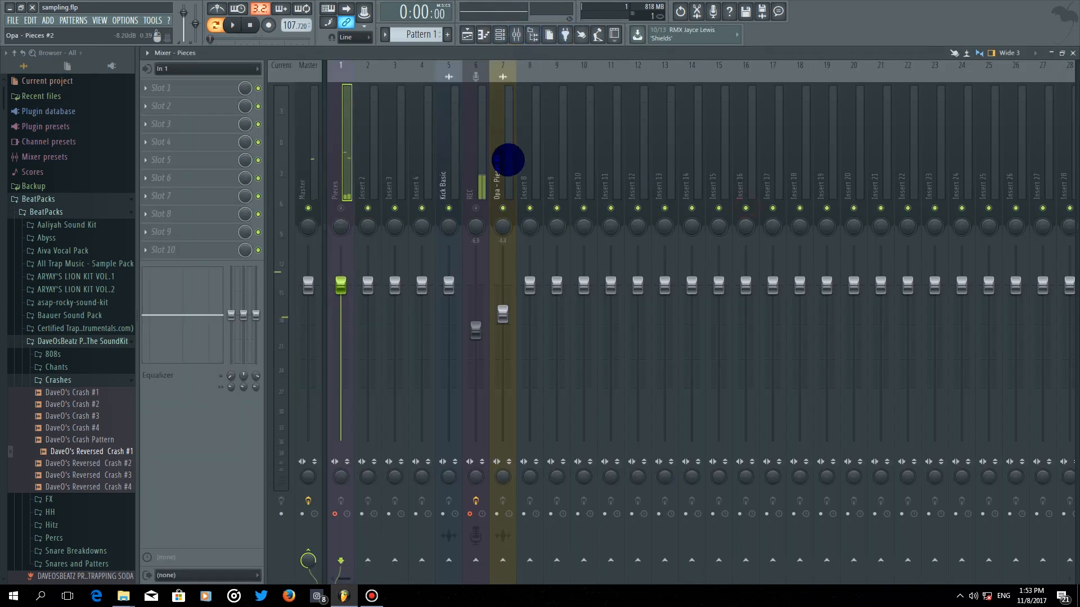
{"action": "left_click", "coordinate": [340, 208]}
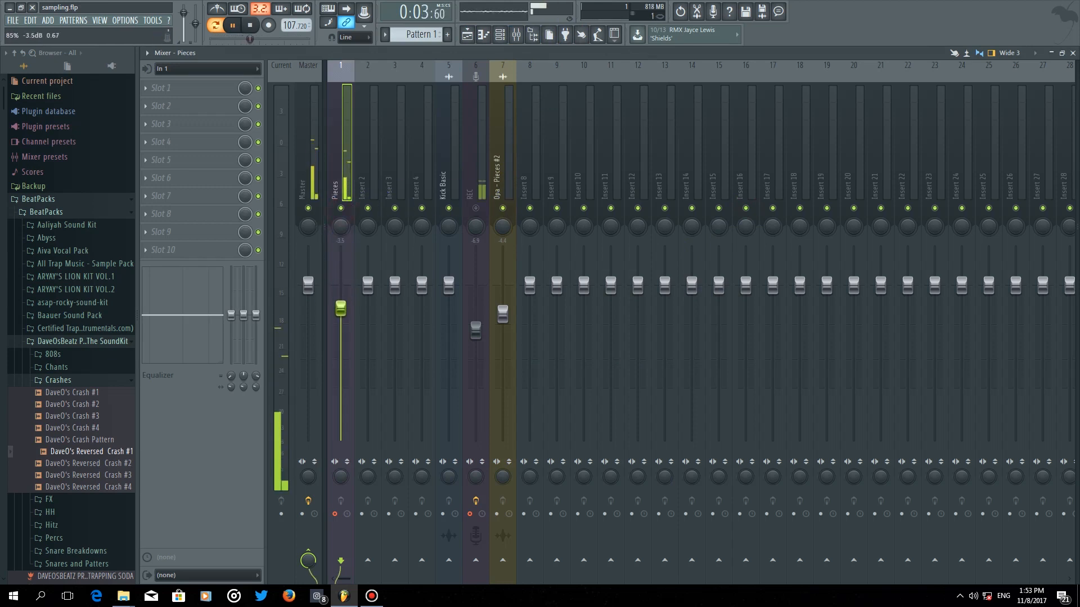
- Load Gross Beat into the first effect slot of the Pieces mixer track and try its 1/4 Bt Gate volume setting
{"action": "left_click", "coordinate": [184, 87]}
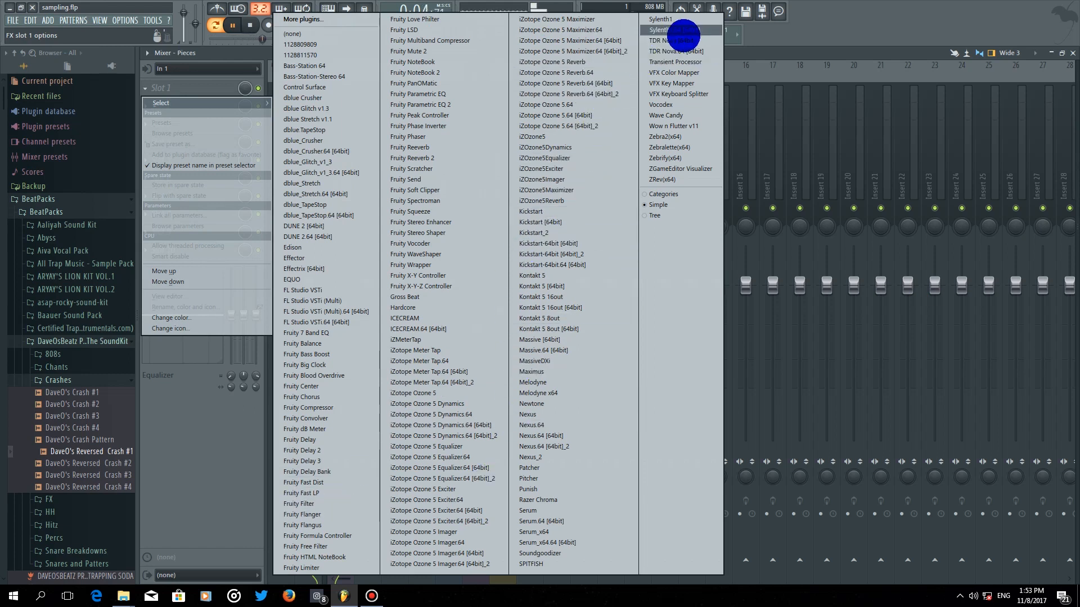
{"action": "left_click", "coordinate": [409, 298]}
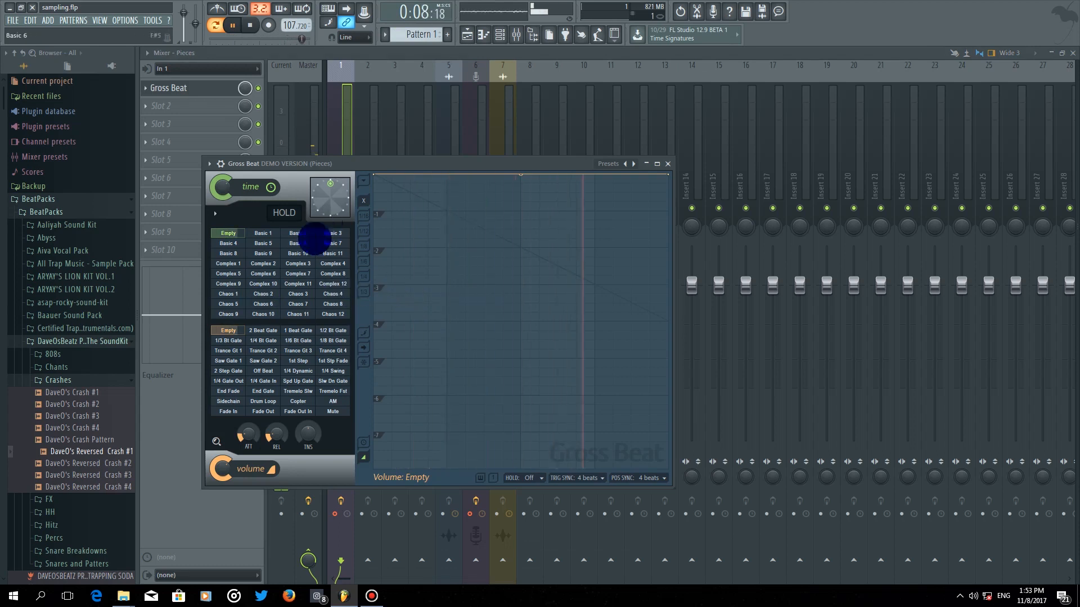
{"action": "left_click", "coordinate": [268, 339]}
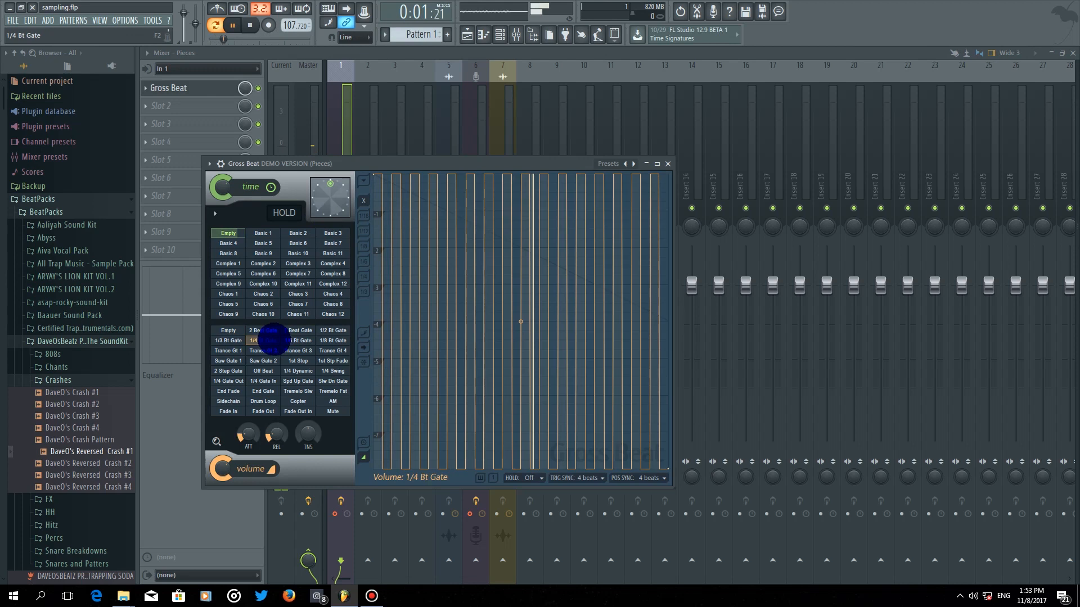
- Stop playback and load the Momentary preset in Gross Beat
{"action": "key", "text": "space"}
{"action": "left_click", "coordinate": [625, 164]}
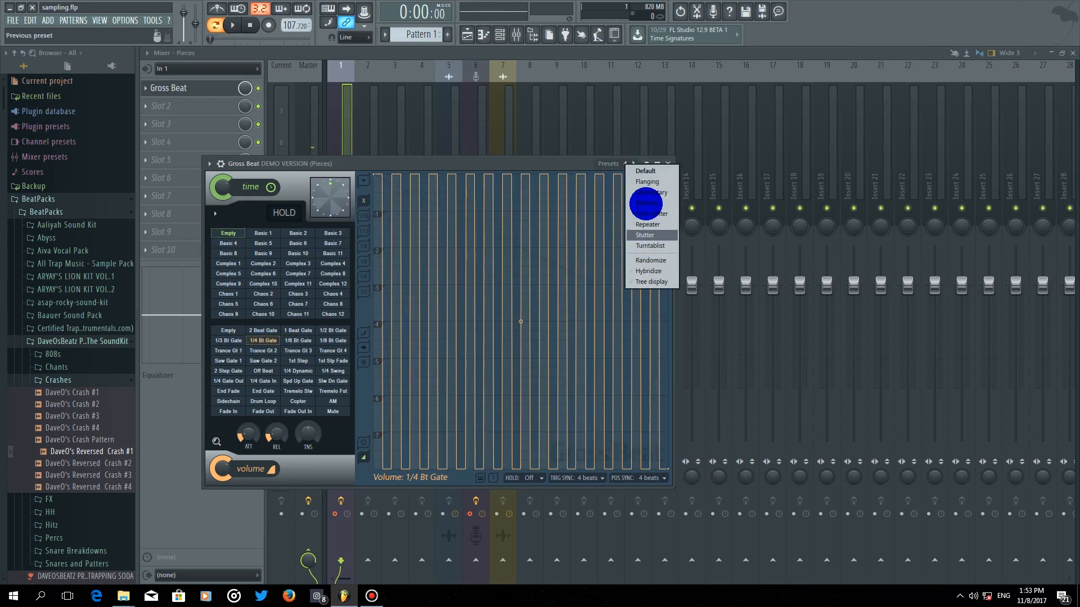
{"action": "left_click", "coordinate": [647, 192]}
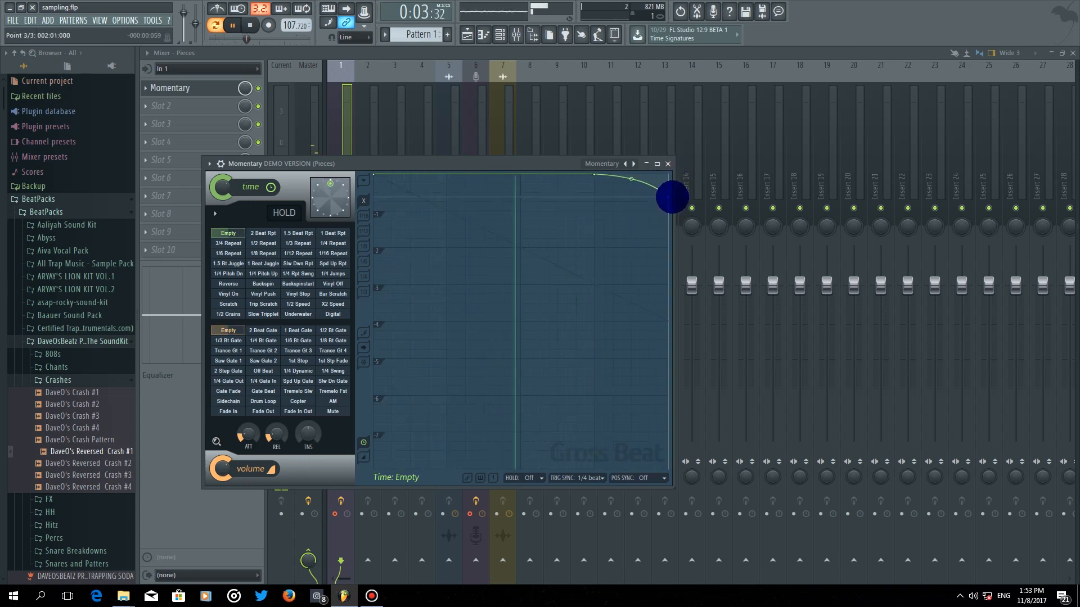
- Shape the last quarter of Gross Beat's Empty time envelope into a downward curve ending at about the -1 line
{"action": "left_click_drag", "start_coordinate": [672, 197], "coordinate": [680, 249]}
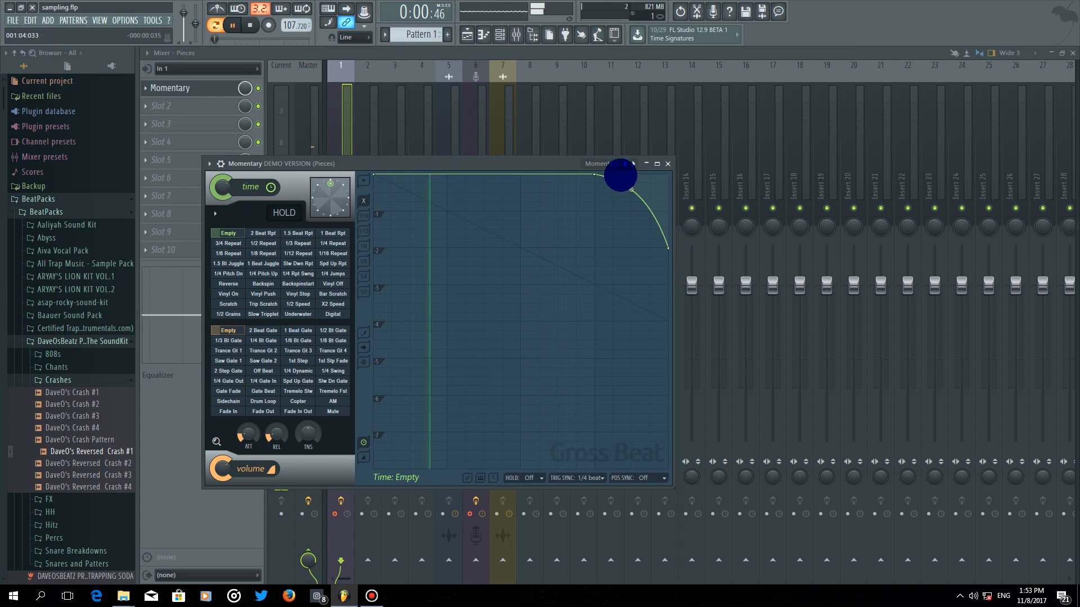
{"action": "mouse_move", "coordinate": [631, 190]}
{"action": "left_mouse_down"}
{"action": "mouse_move", "coordinate": [631, 225]}
{"action": "mouse_move", "coordinate": [630, 190]}
{"action": "left_mouse_up"}
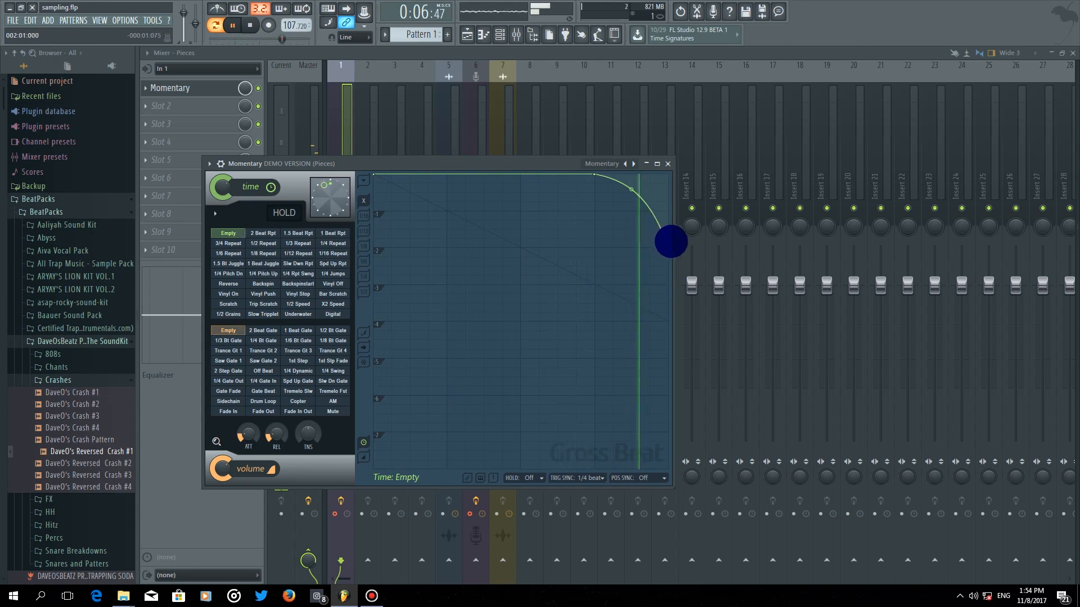
{"action": "left_click_drag", "start_coordinate": [667, 246], "coordinate": [669, 211]}
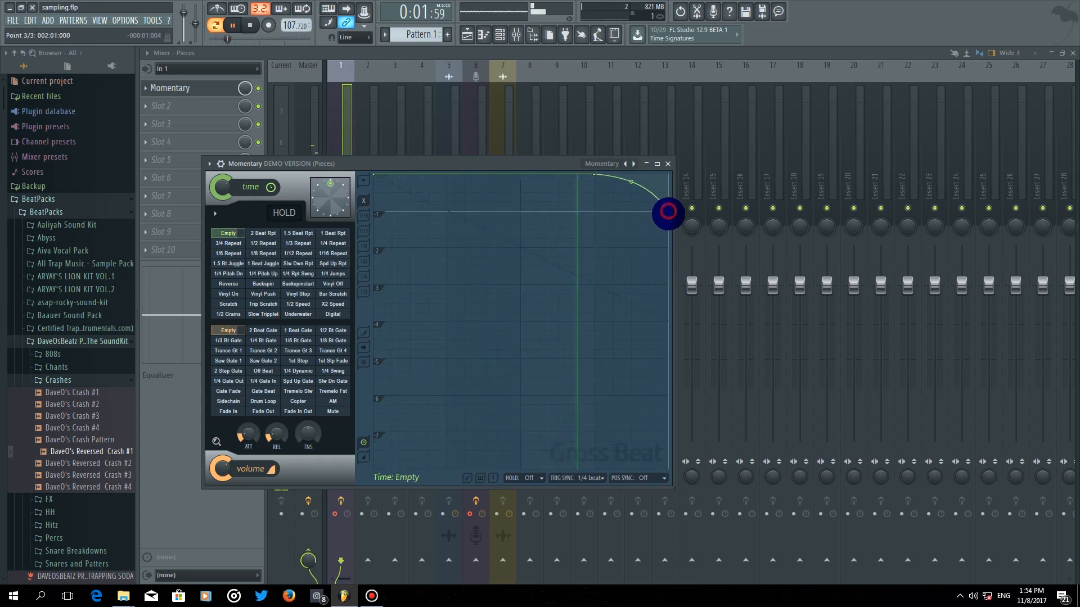
- Audition the 1/4 Rpt Swng time setting, return to Empty, and close Gross Beat
{"action": "left_click", "coordinate": [288, 274]}
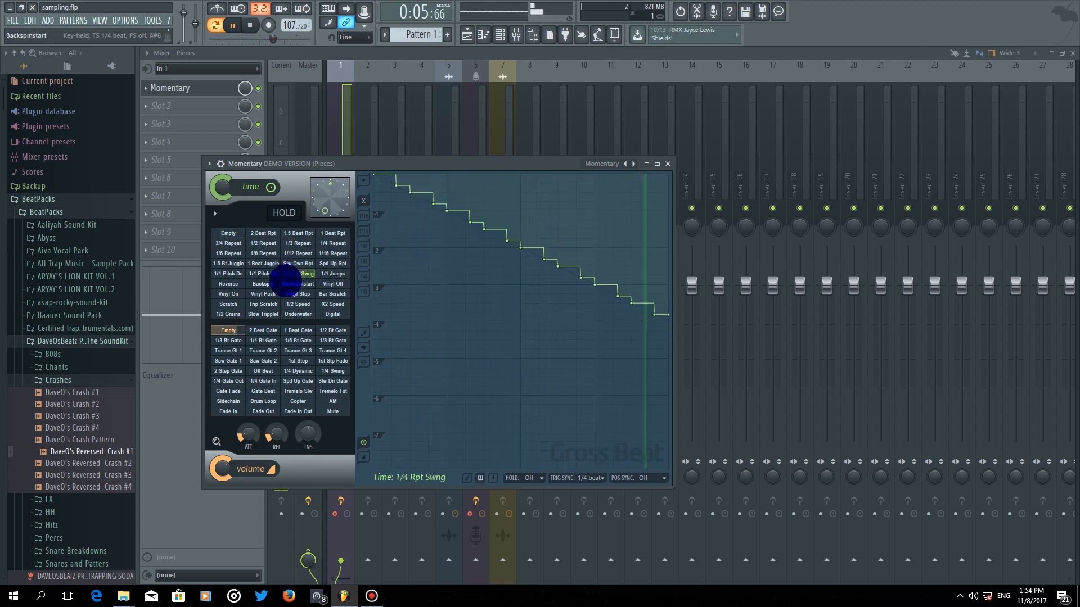
{"action": "left_click", "coordinate": [223, 233]}
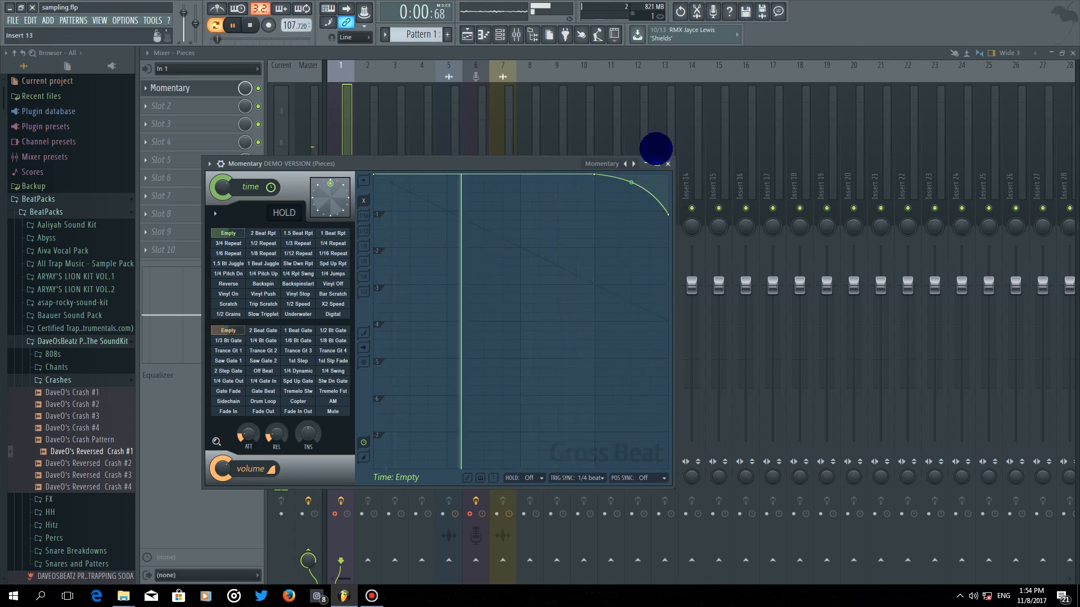
{"action": "left_click", "coordinate": [667, 164]}
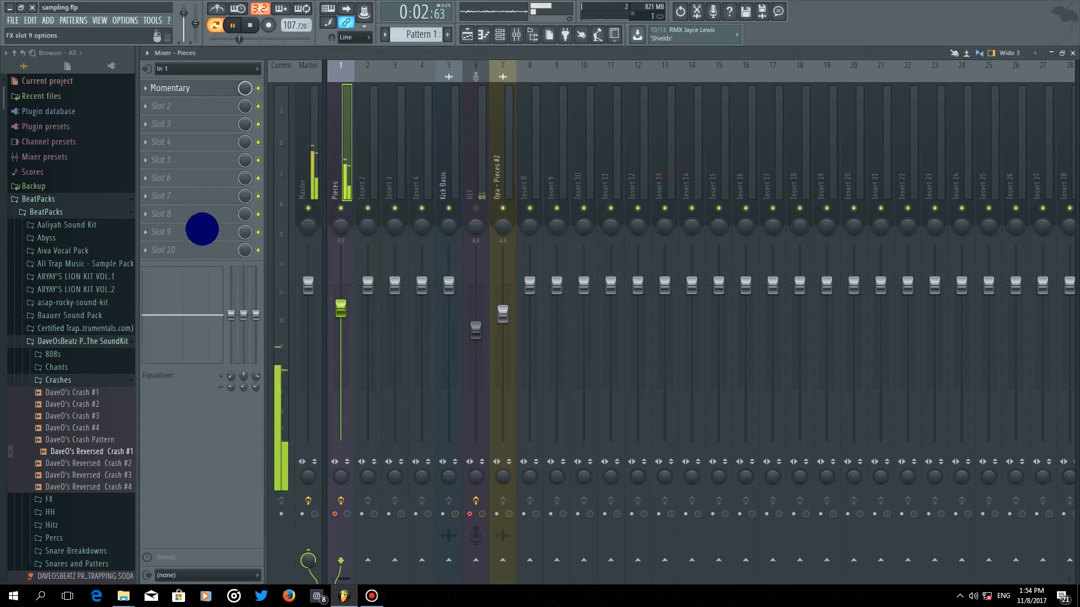
- Leave the mixer and show the channel rack over the playlist
{"action": "left_click", "coordinate": [467, 35]}
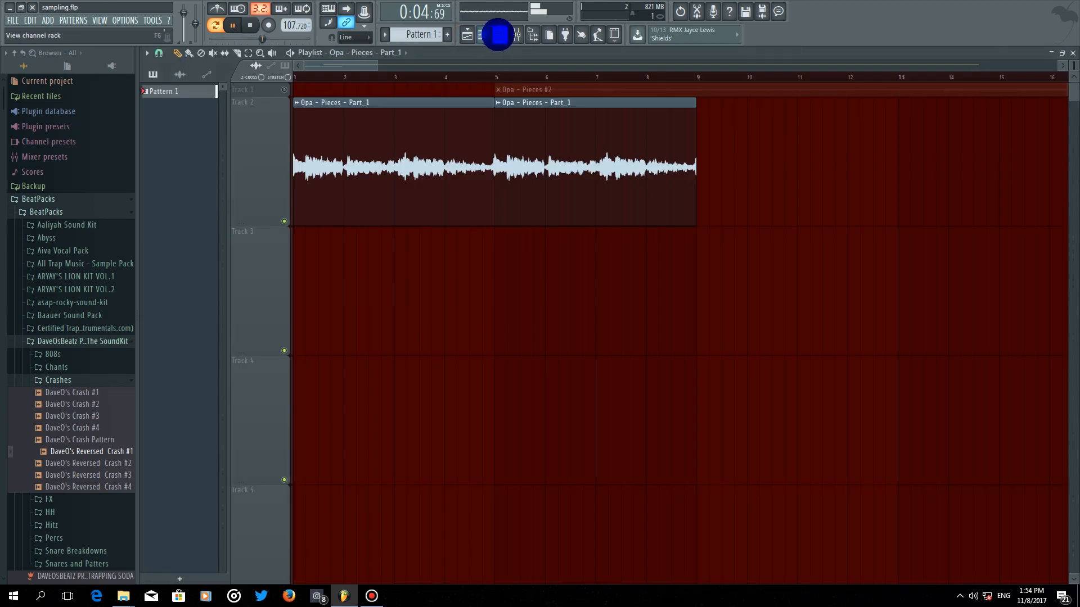
{"action": "left_click", "coordinate": [514, 35]}
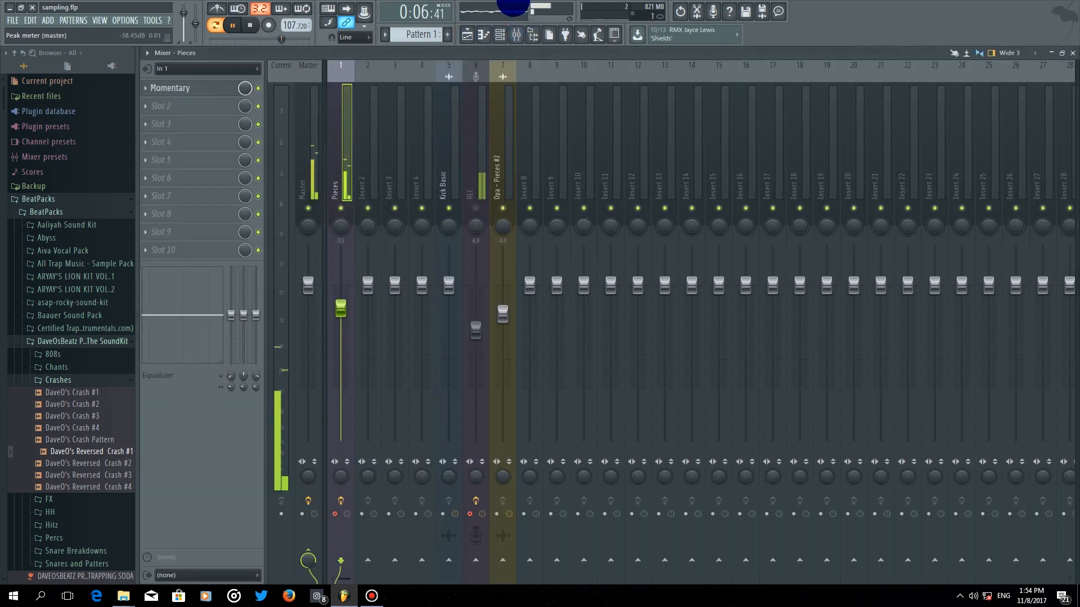
{"action": "left_click", "coordinate": [519, 35]}
{"action": "left_click", "coordinate": [502, 34]}
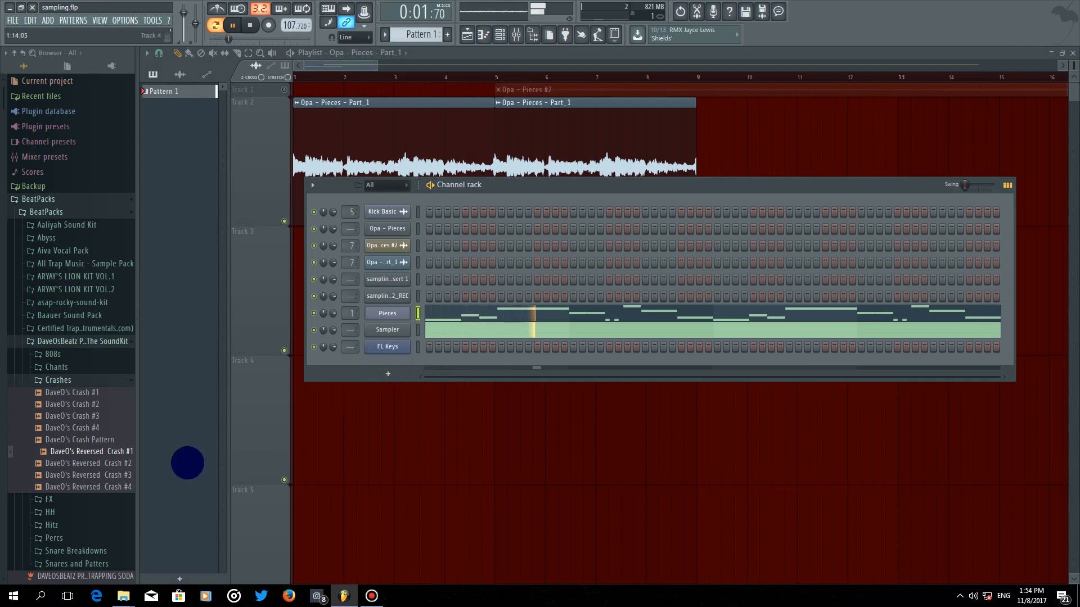
- Add the Kick - Dark Rtings sample from the Halloween AF 2 kit's Kicks folder as a new channel, then collapse that folder
{"action": "left_click", "coordinate": [59, 380]}
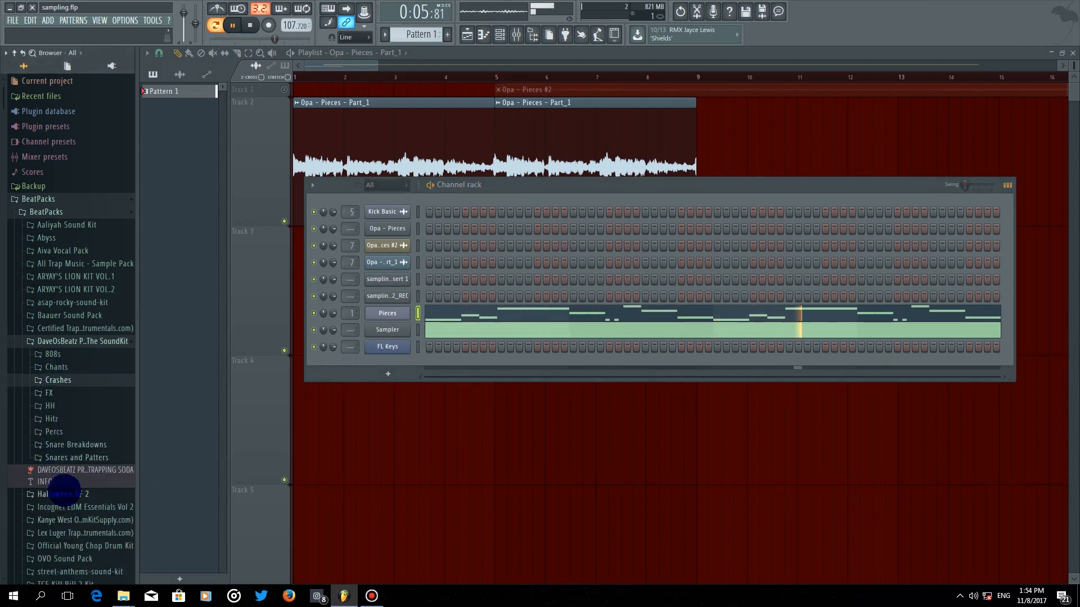
{"action": "left_click", "coordinate": [62, 495]}
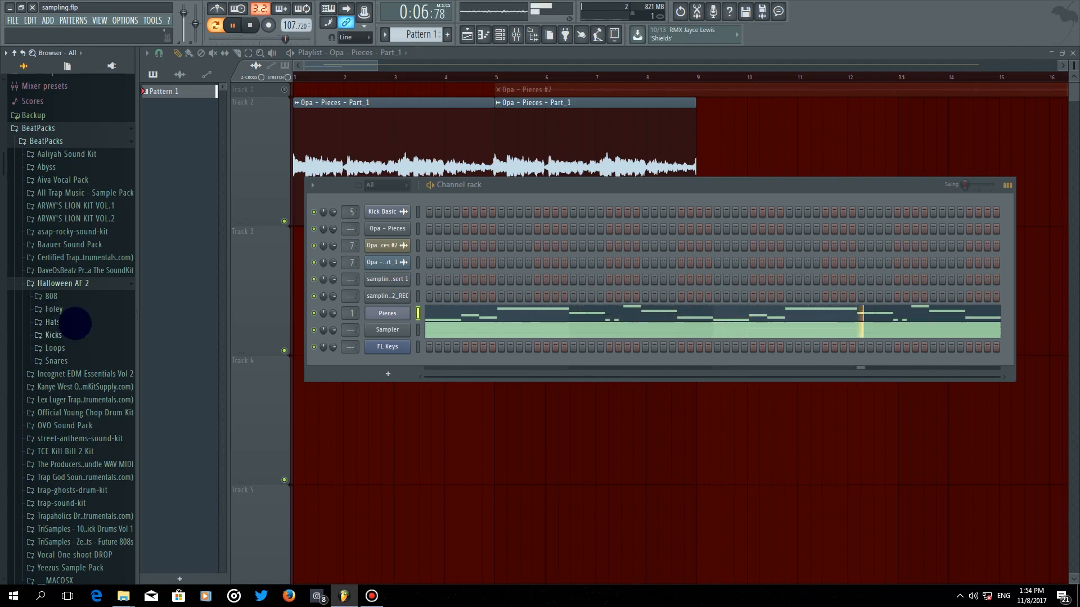
{"action": "left_click", "coordinate": [45, 332]}
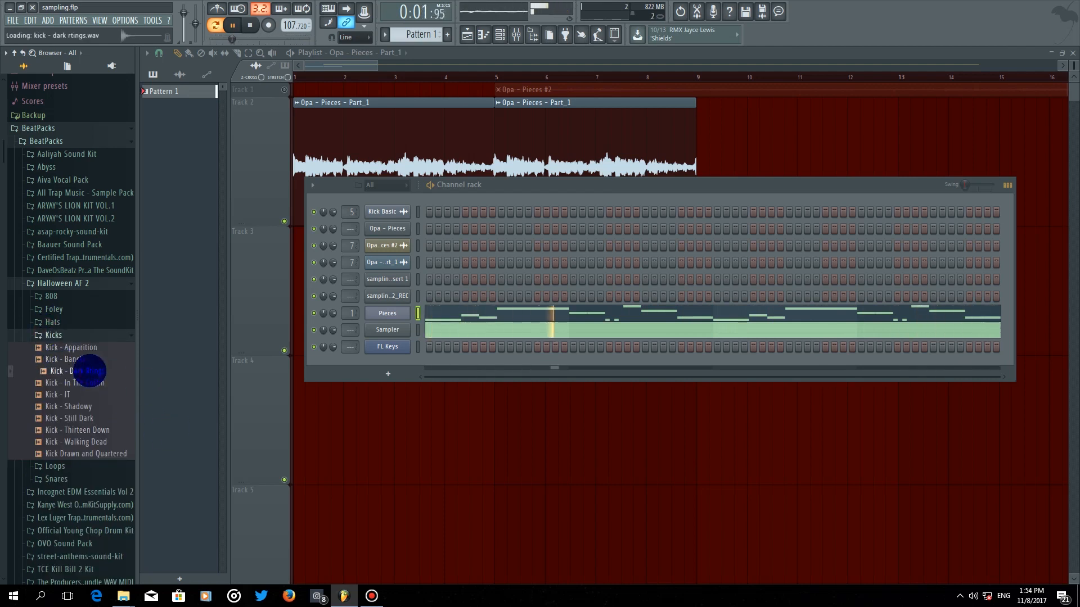
{"action": "left_click_drag", "start_coordinate": [498, 366], "coordinate": [399, 363]}
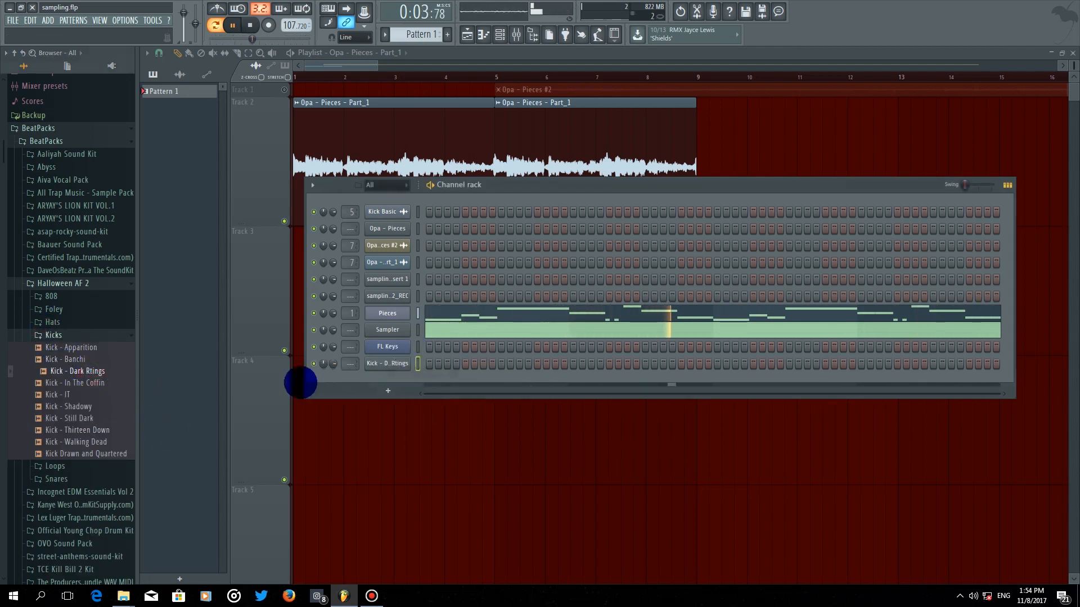
{"action": "left_click", "coordinate": [54, 334]}
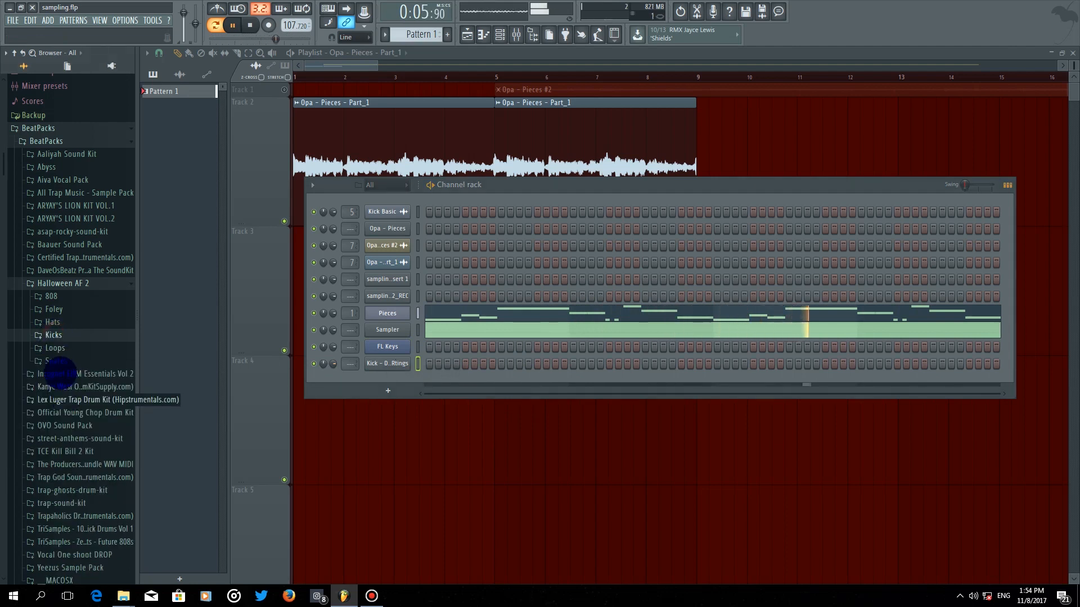
- Add the Snare - Clacker Jacks sample from the Halloween AF 2 kit's Snares folder as a new channel, then collapse that folder
{"action": "left_click", "coordinate": [55, 361]}
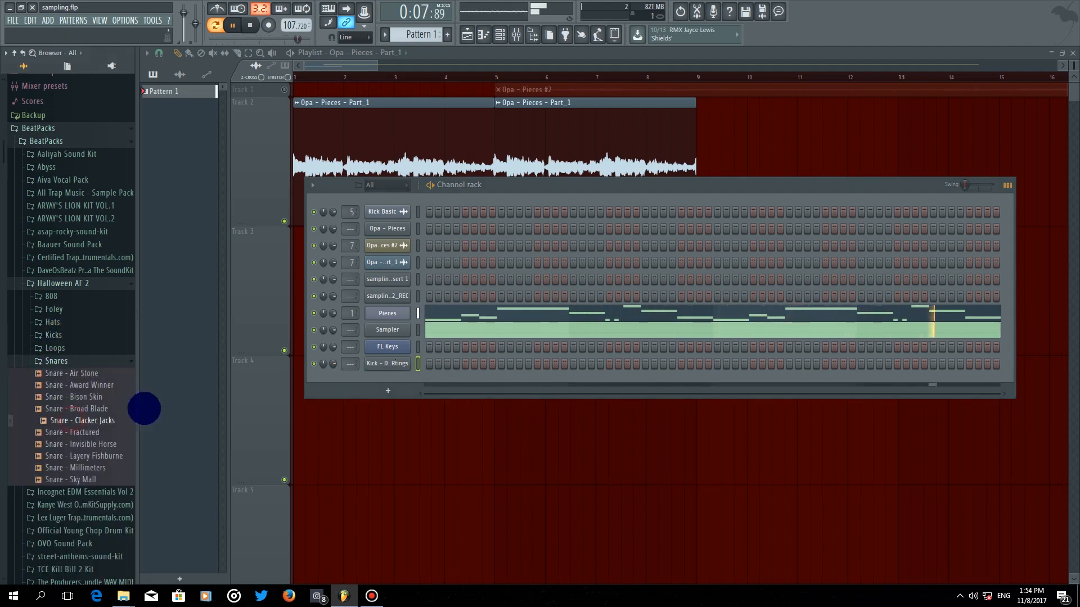
{"action": "left_click_drag", "start_coordinate": [357, 355], "coordinate": [373, 377]}
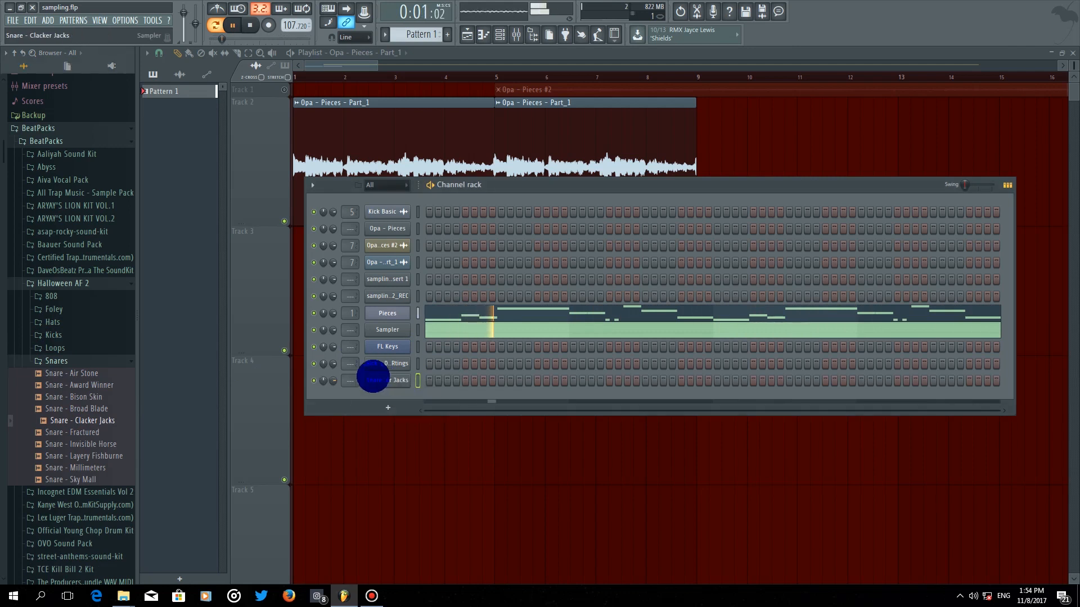
{"action": "left_click", "coordinate": [55, 361]}
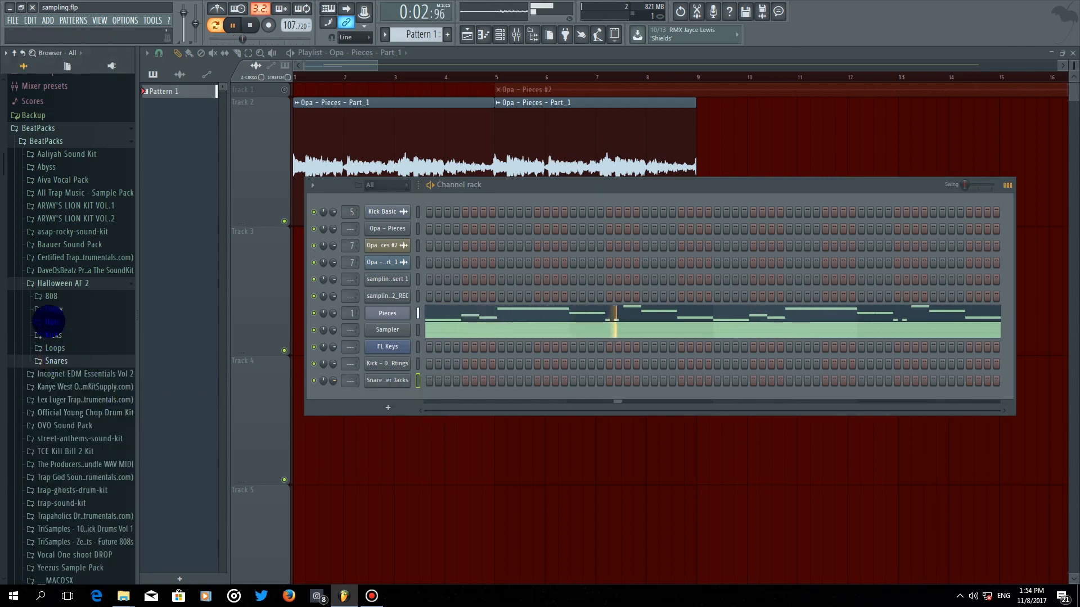
- Add the Hat - Anchored sample from the kit's Hats folder as a new channel and fill each 2 steps of it
{"action": "left_click", "coordinate": [53, 322]}
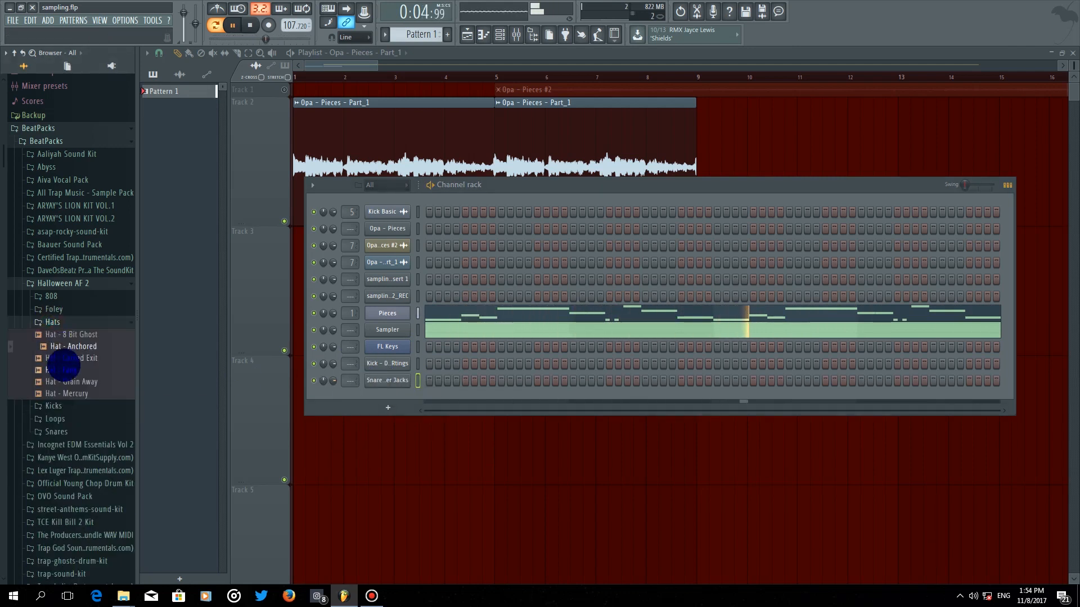
{"action": "left_click_drag", "start_coordinate": [286, 406], "coordinate": [400, 400]}
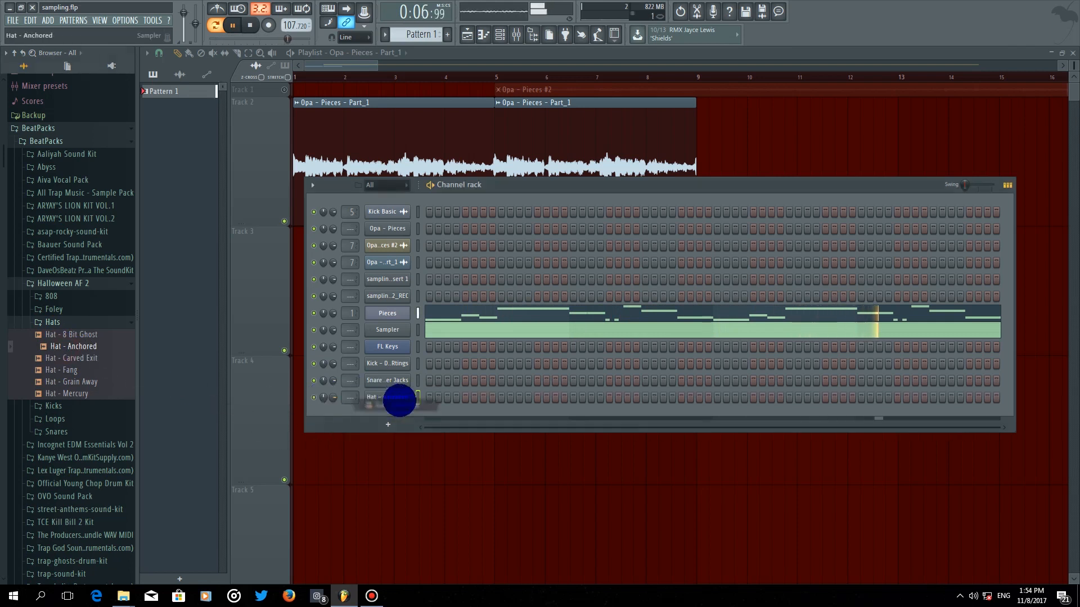
{"action": "right_click", "coordinate": [396, 395]}
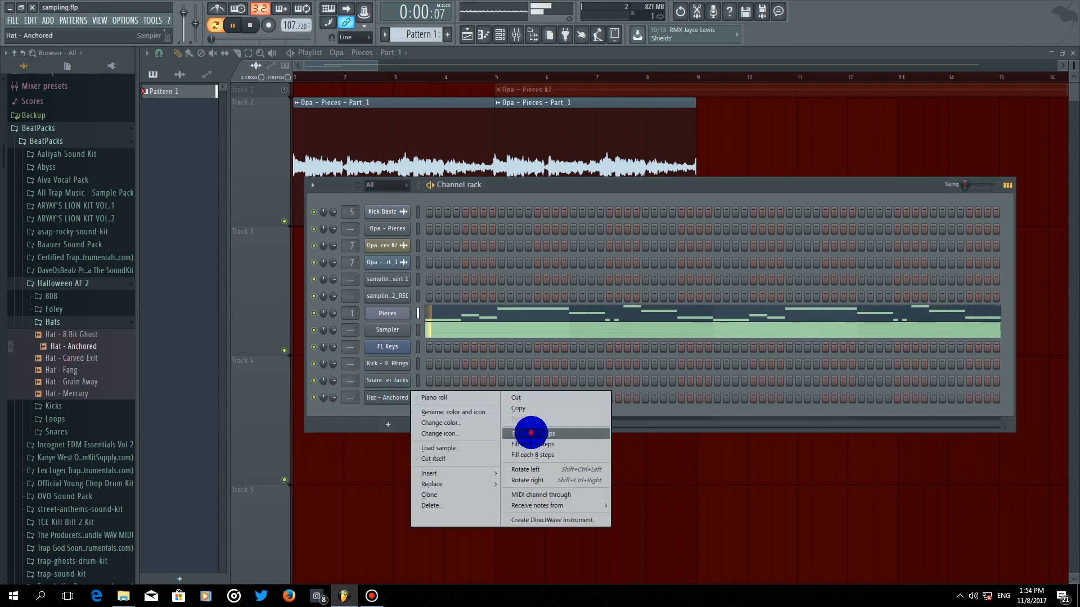
{"action": "left_click", "coordinate": [531, 433]}
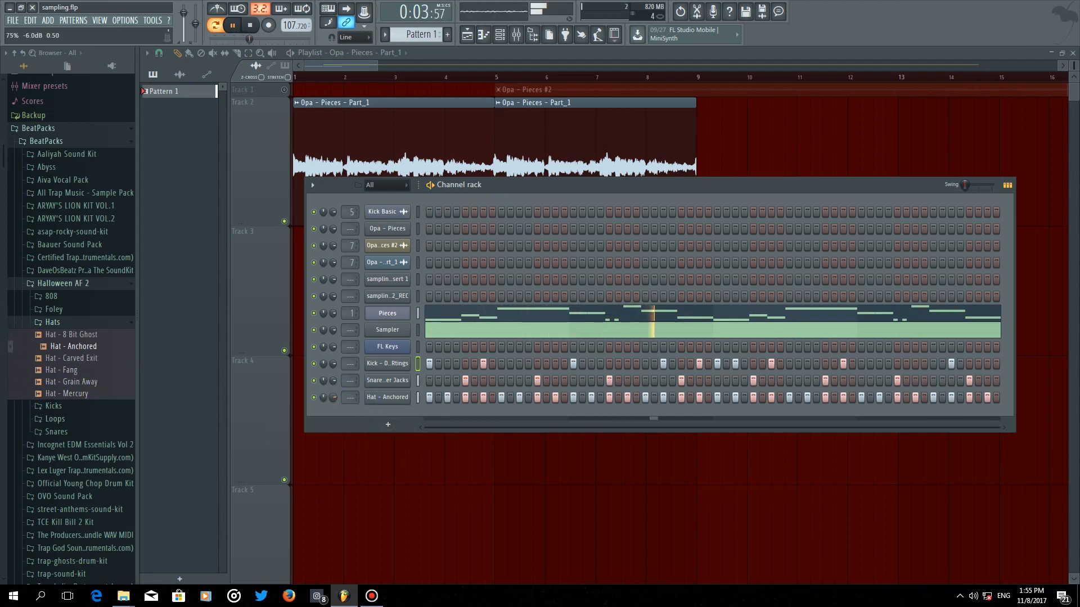
- Lower the velocity of every second Hat - Anchored note across all four bars to about 62–68% in the piano roll
{"action": "right_click", "coordinate": [381, 397]}
{"action": "left_click", "coordinate": [421, 390]}
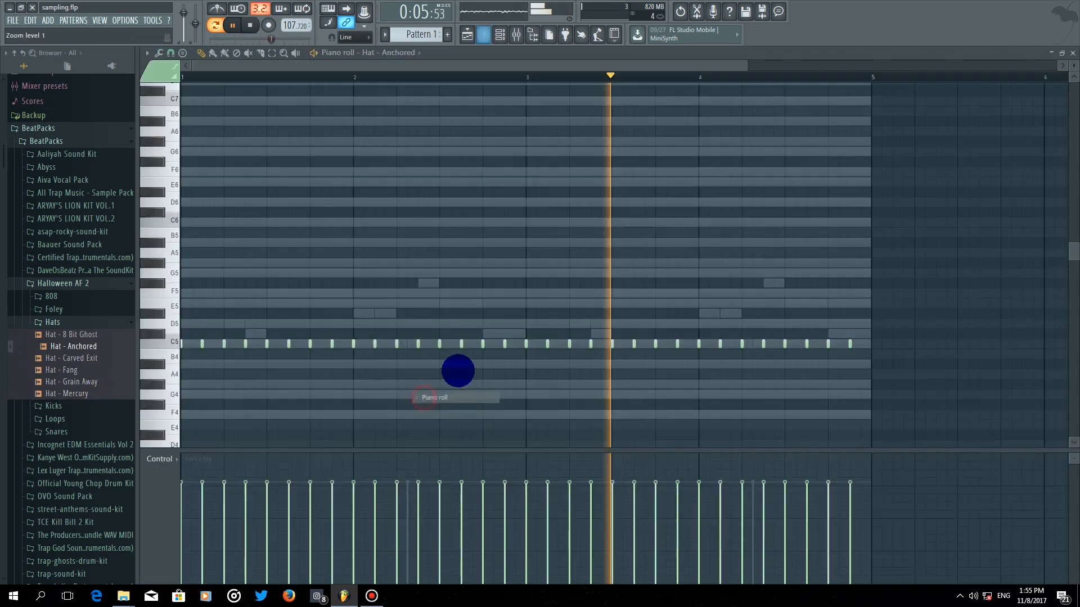
{"action": "left_click", "coordinate": [202, 496]}
{"action": "left_click", "coordinate": [246, 496]}
{"action": "left_click", "coordinate": [288, 500]}
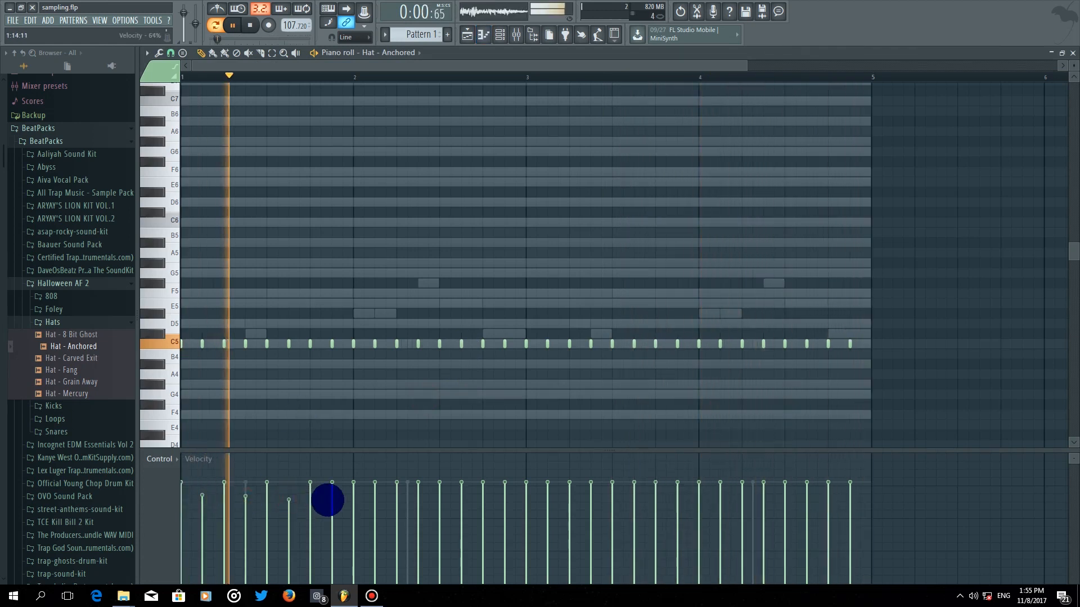
{"action": "left_click", "coordinate": [332, 500]}
{"action": "left_click", "coordinate": [374, 499]}
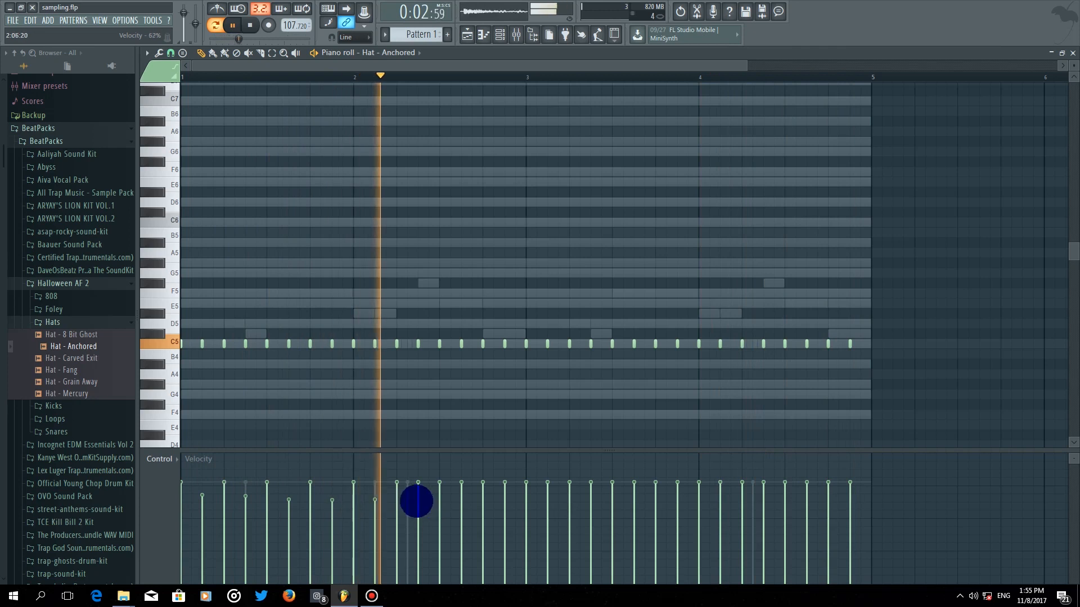
{"action": "left_click", "coordinate": [418, 500]}
{"action": "left_click", "coordinate": [461, 499]}
{"action": "left_click", "coordinate": [504, 499]}
{"action": "left_click", "coordinate": [591, 497]}
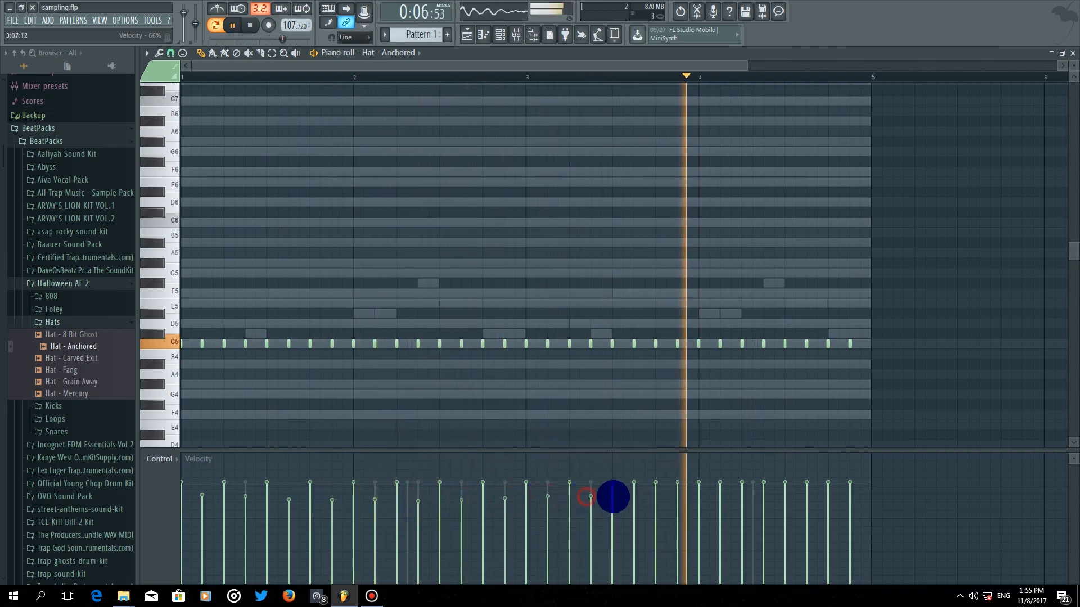
{"action": "left_click", "coordinate": [633, 497]}
{"action": "left_click", "coordinate": [677, 499]}
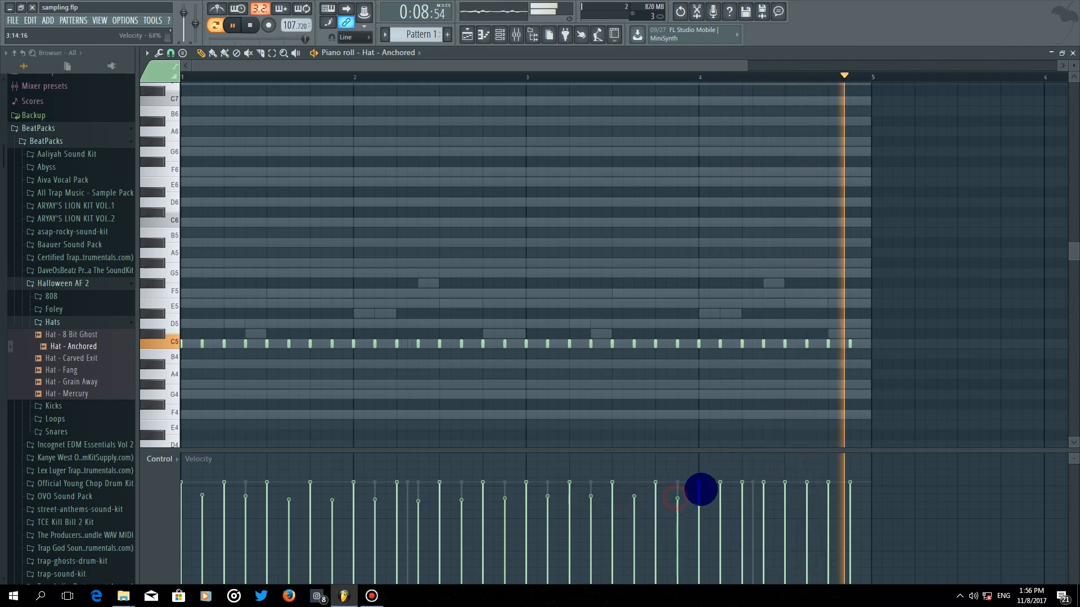
{"action": "left_click", "coordinate": [721, 491]}
{"action": "left_click", "coordinate": [763, 495]}
{"action": "left_click", "coordinate": [804, 494]}
{"action": "left_click", "coordinate": [847, 495]}
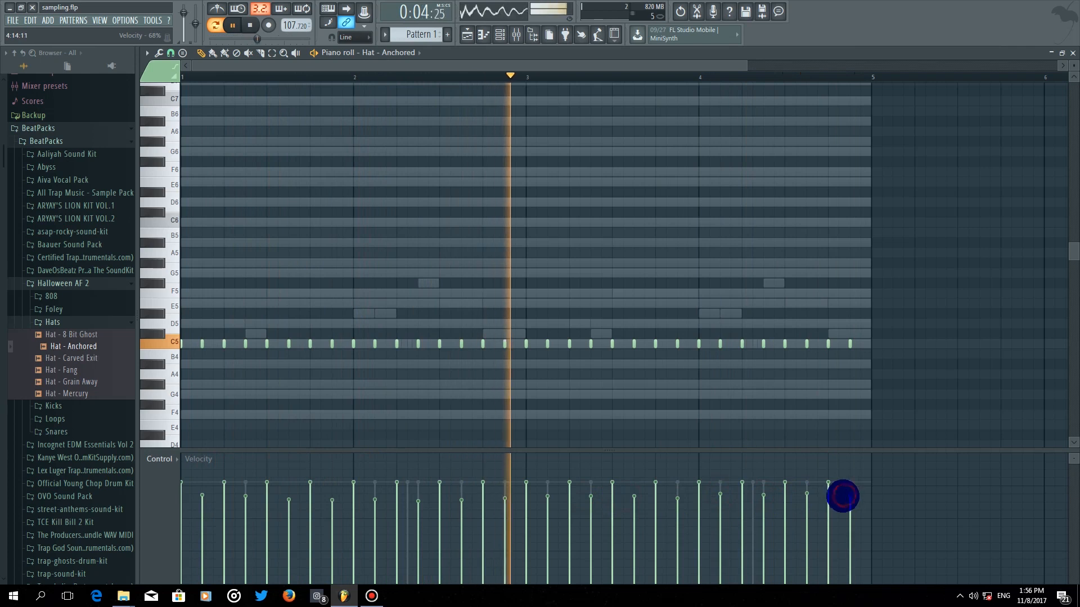
- Raise the channel rack's main swing slightly and collapse the Hats folder in the browser
{"action": "left_click", "coordinate": [499, 35]}
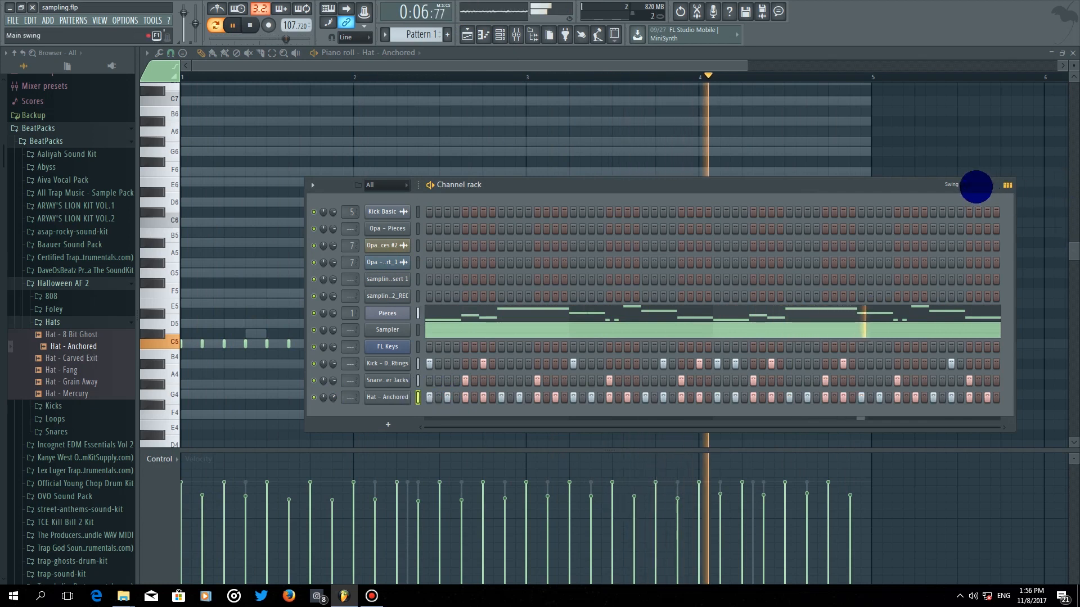
{"action": "left_click_drag", "start_coordinate": [965, 184], "coordinate": [969, 184]}
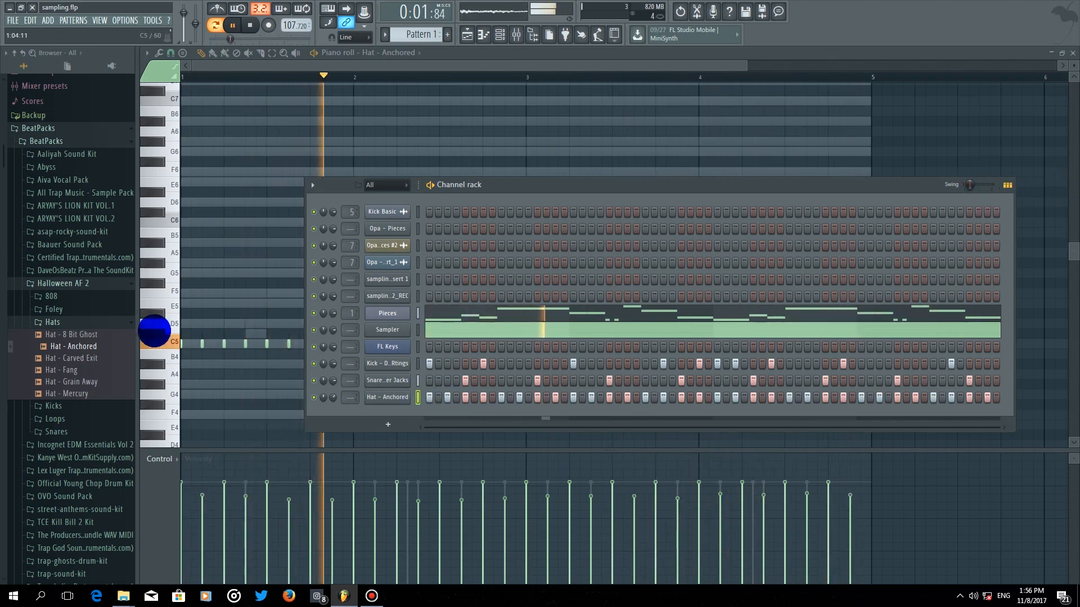
{"action": "left_click", "coordinate": [101, 322]}
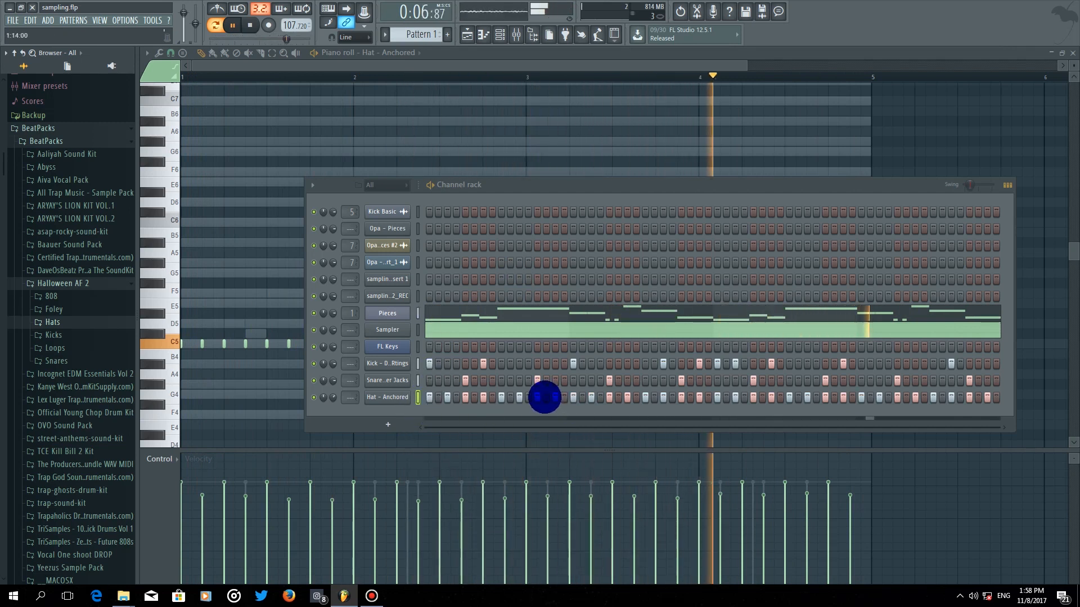
- Open the FL Keys piano roll and place one-bar F5 notes at the starts of bars 1 and 3
{"action": "right_click", "coordinate": [383, 346]}
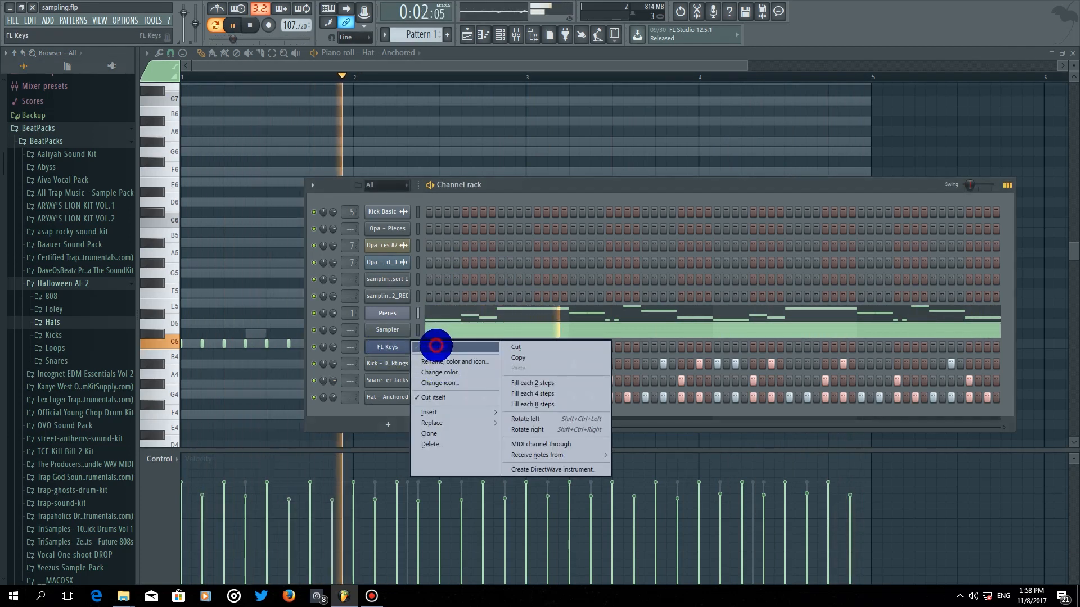
{"action": "left_click", "coordinate": [436, 347]}
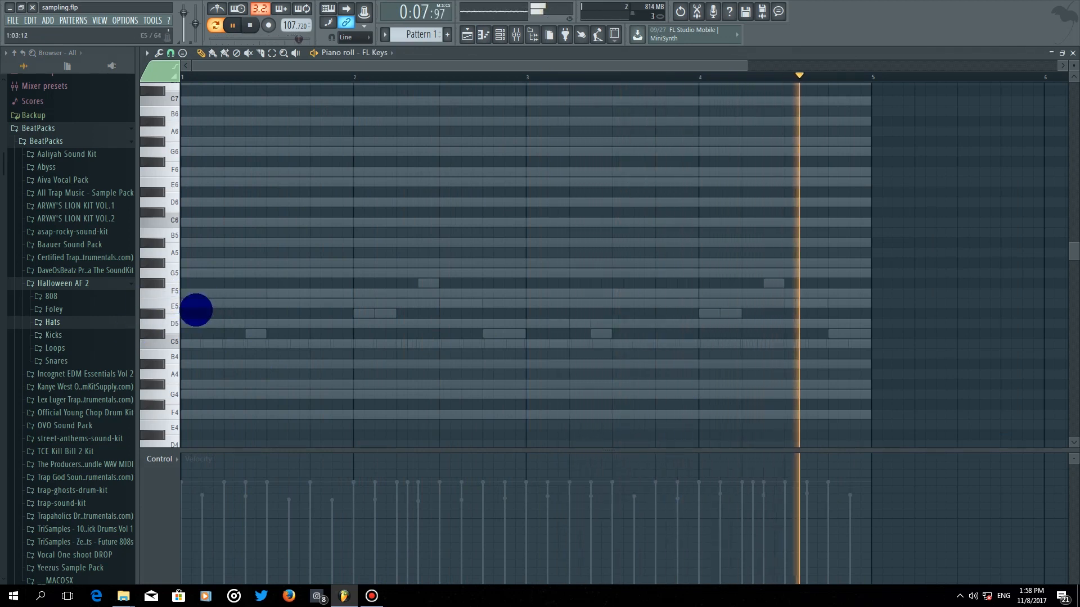
{"action": "left_click", "coordinate": [144, 296]}
{"action": "left_click_drag", "start_coordinate": [143, 295], "coordinate": [355, 294]}
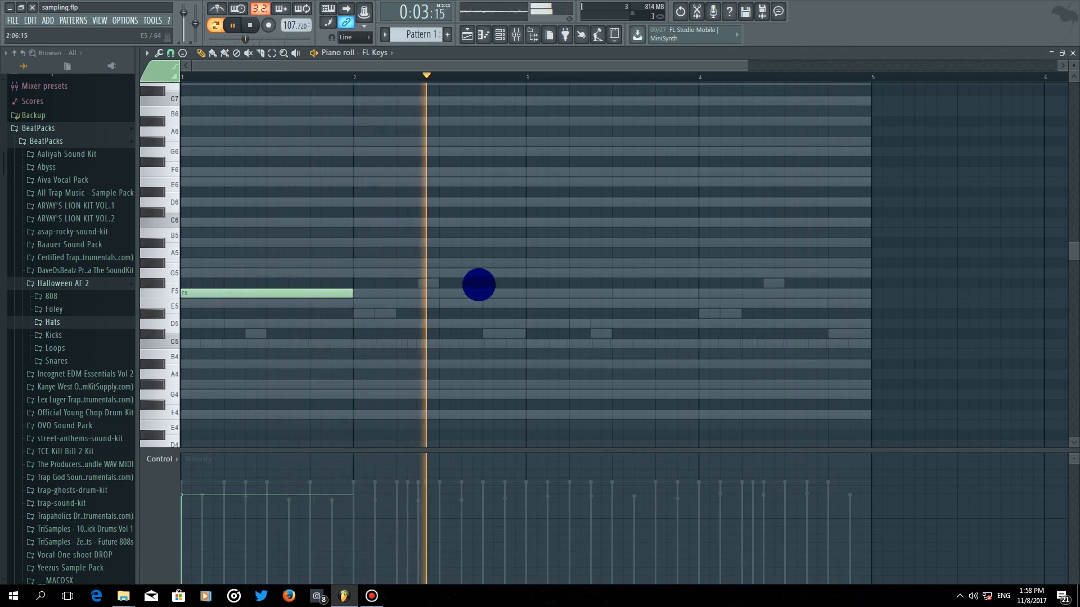
{"action": "left_click", "coordinate": [526, 292]}
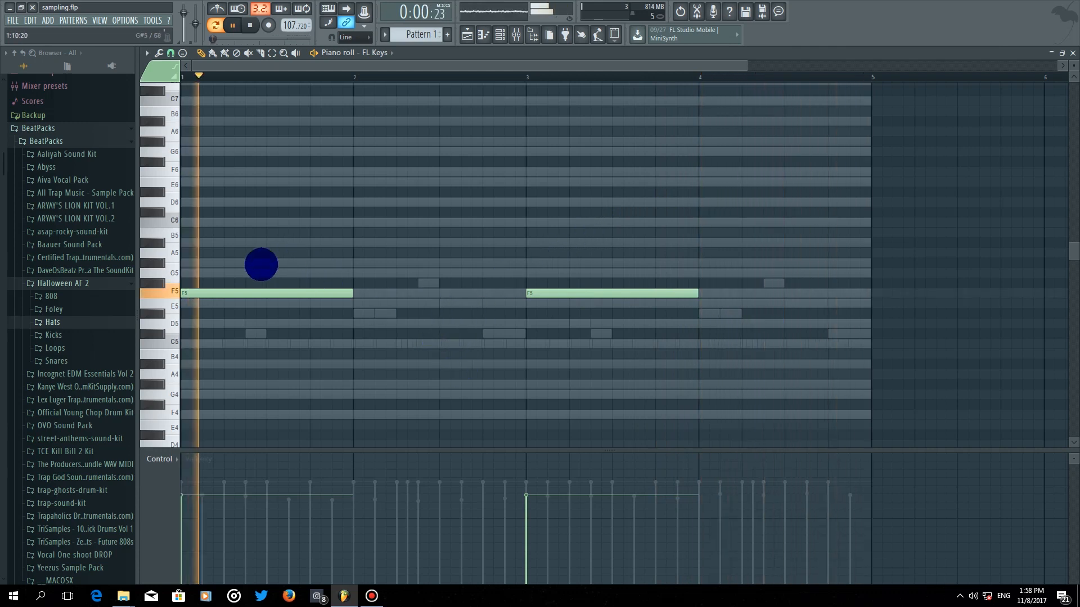
- Add a one-bar G#5 note above the F5 in bar 1 and a one-bar G5 note in bar 3
{"action": "left_click", "coordinate": [189, 243]}
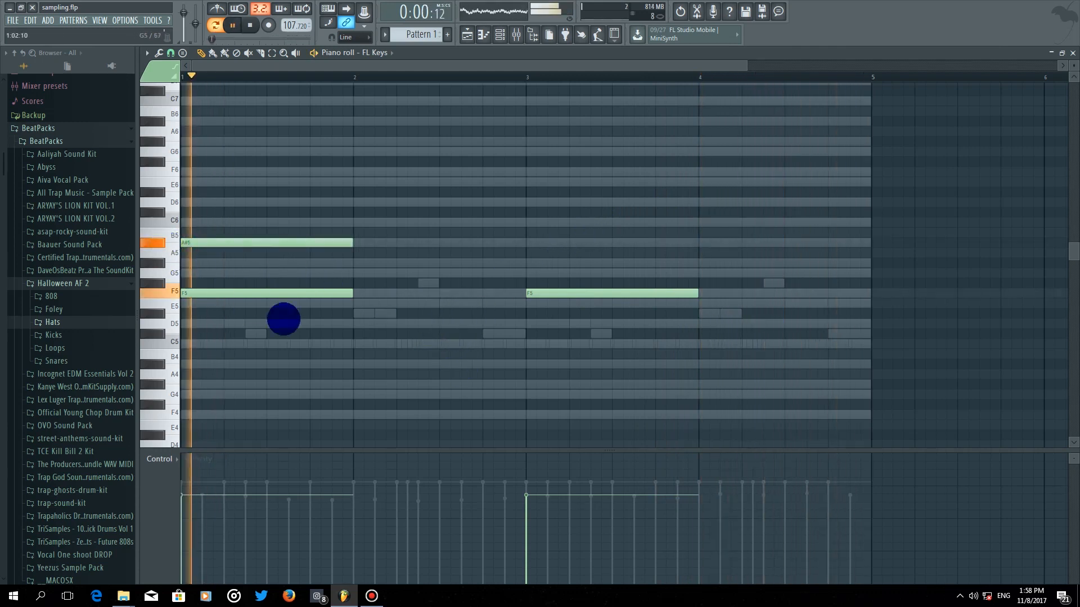
{"action": "left_click_drag", "start_coordinate": [230, 243], "coordinate": [218, 271]}
{"action": "key", "text": "space"}
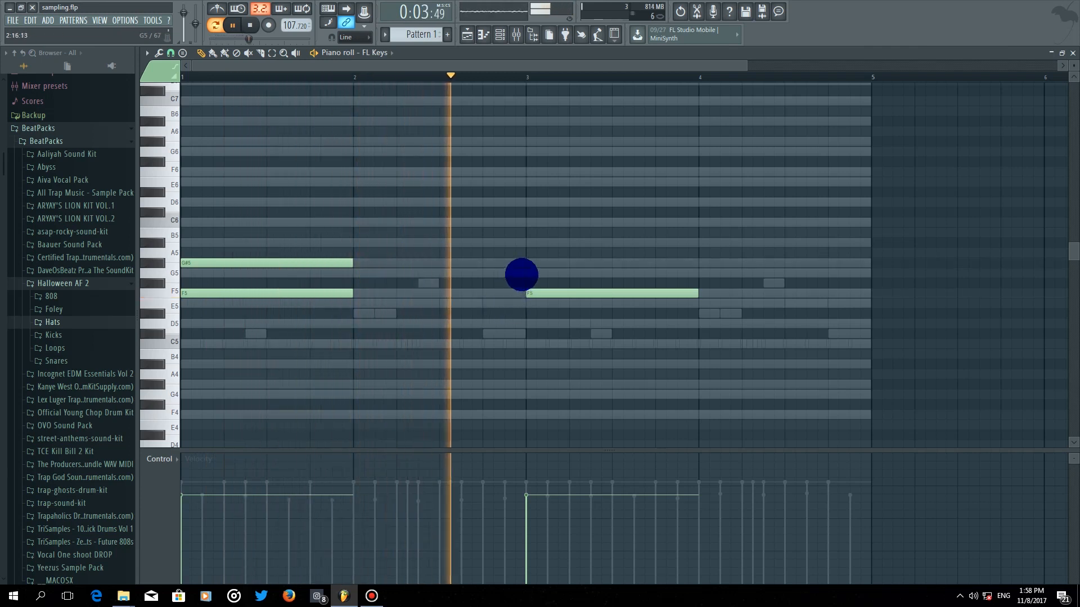
{"action": "left_click", "coordinate": [523, 275]}
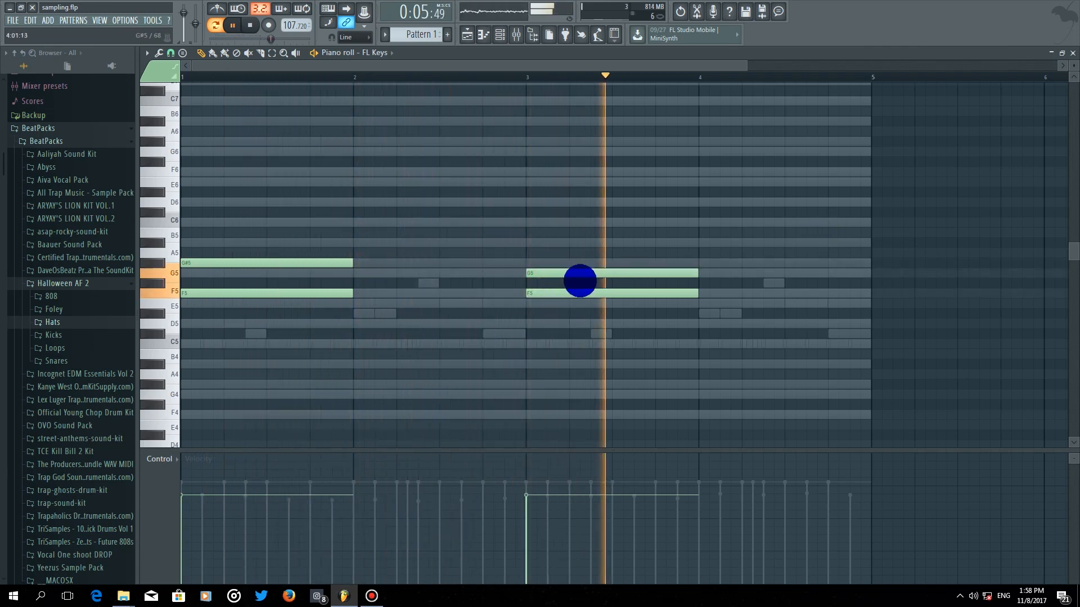
- Complete the chords in bars 1 and 3 with one-bar C6 notes on top
{"action": "left_click", "coordinate": [182, 202]}
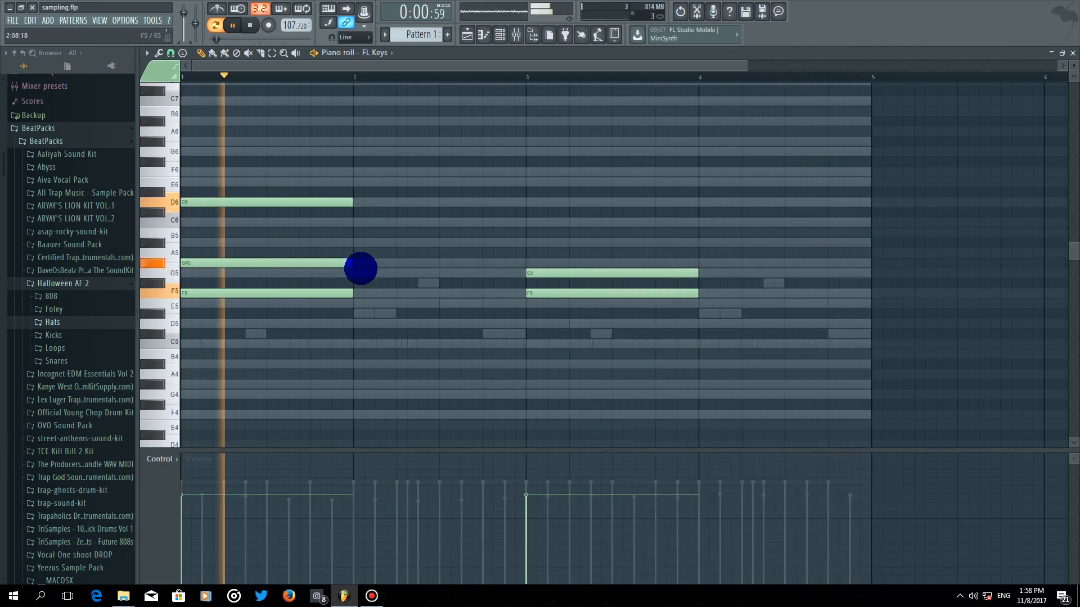
{"action": "left_click_drag", "start_coordinate": [309, 202], "coordinate": [306, 232]}
{"action": "key", "text": "space"}
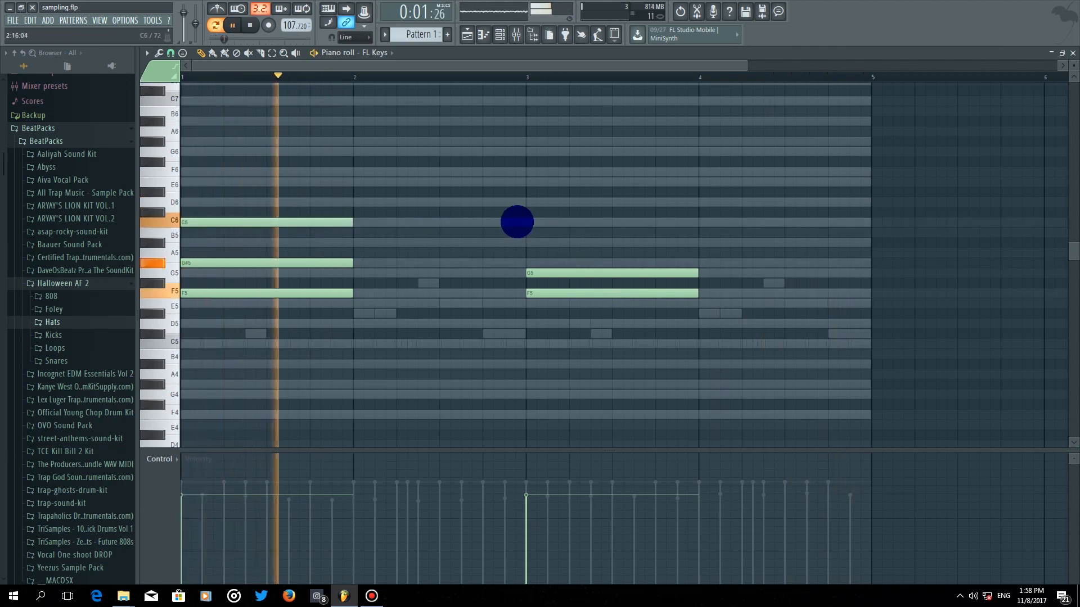
{"action": "left_click", "coordinate": [524, 223]}
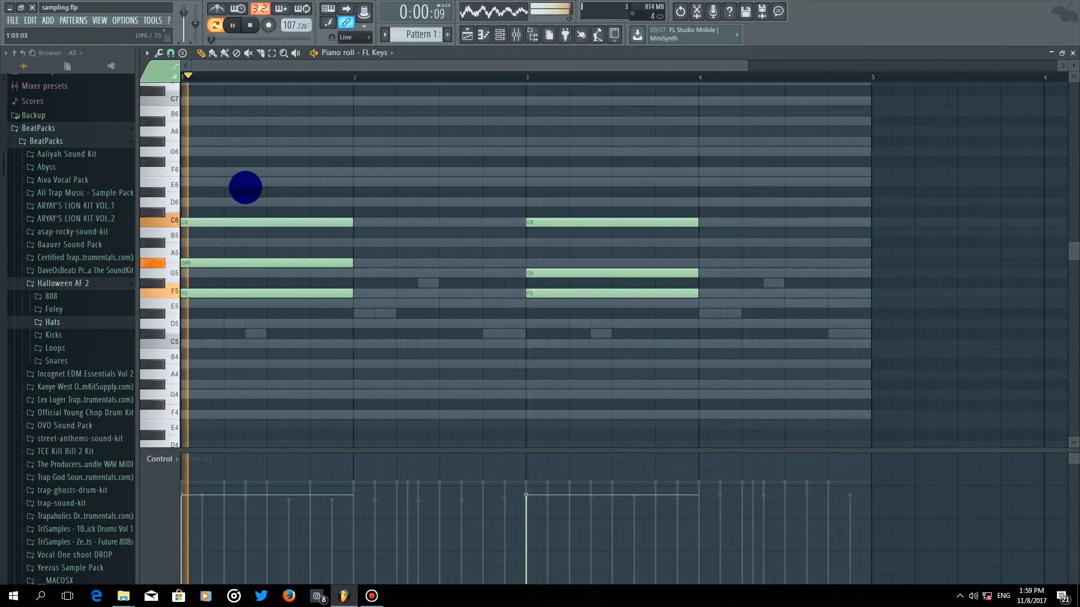
- Add one-bar melody notes F6 on beat 3 and D6 on beat 4 of bar 1, and A#5 on beat 3 of bar 2
{"action": "left_click", "coordinate": [268, 172]}
{"action": "left_click", "coordinate": [311, 202]}
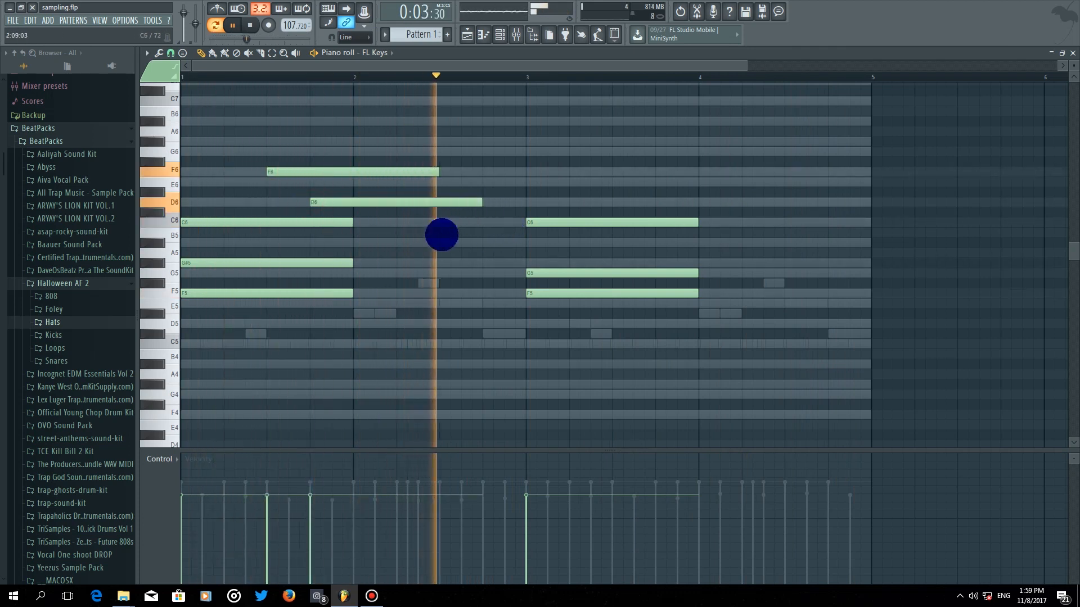
{"action": "left_click", "coordinate": [444, 242]}
{"action": "left_click_drag", "start_coordinate": [474, 243], "coordinate": [458, 244]}
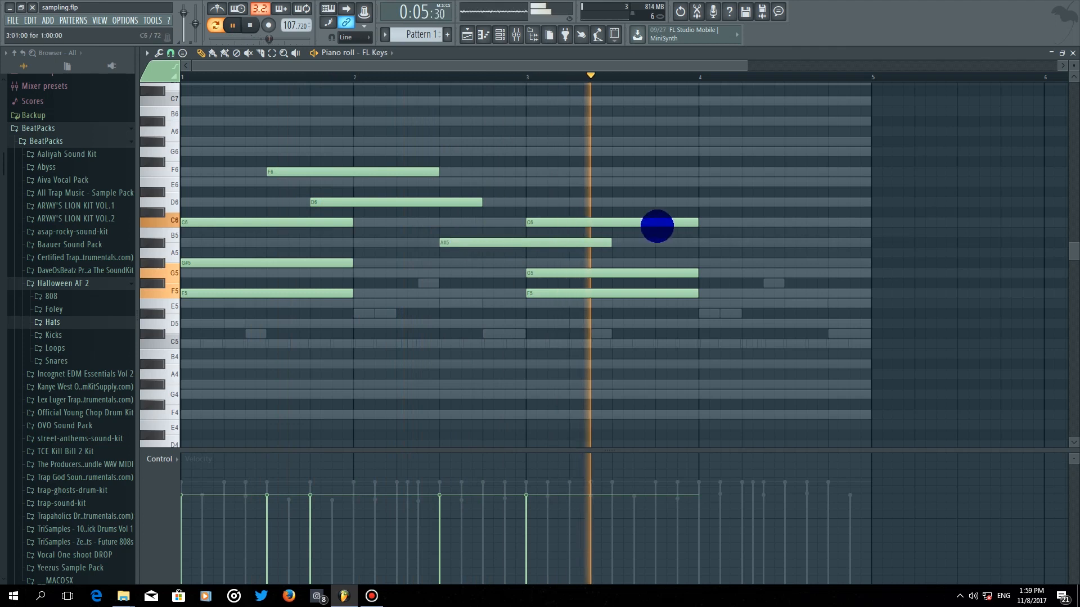
{"action": "key", "text": "space"}
{"action": "key", "text": "space"}
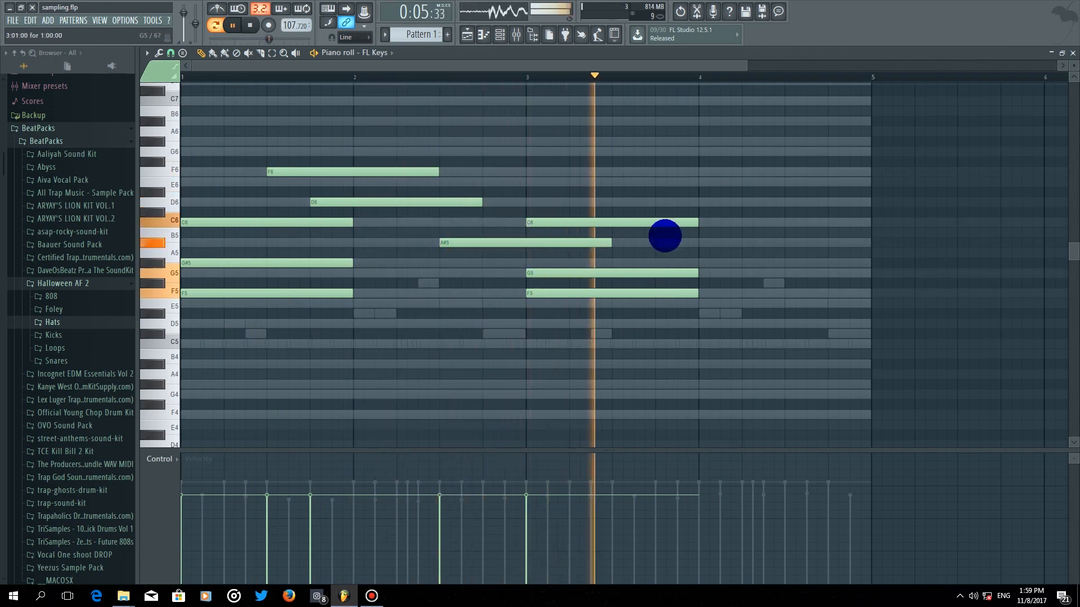
- Add one-bar melody notes G#6 on beat 3 and A#6 on beat 4 of bar 3
{"action": "left_click", "coordinate": [655, 141]}
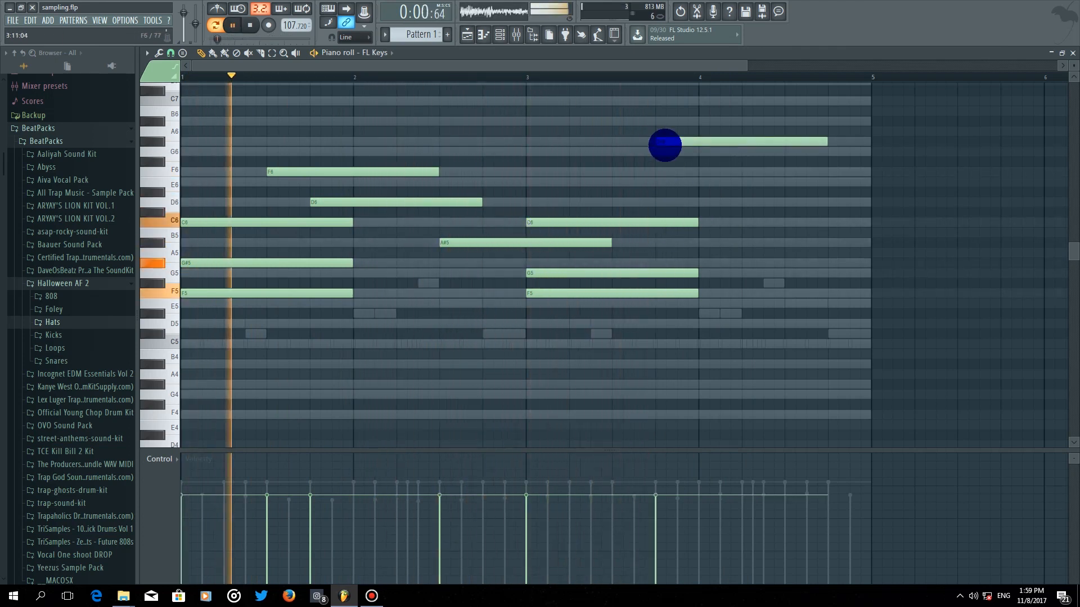
{"action": "left_click_drag", "start_coordinate": [672, 141], "coordinate": [628, 141]}
{"action": "left_click", "coordinate": [654, 121]}
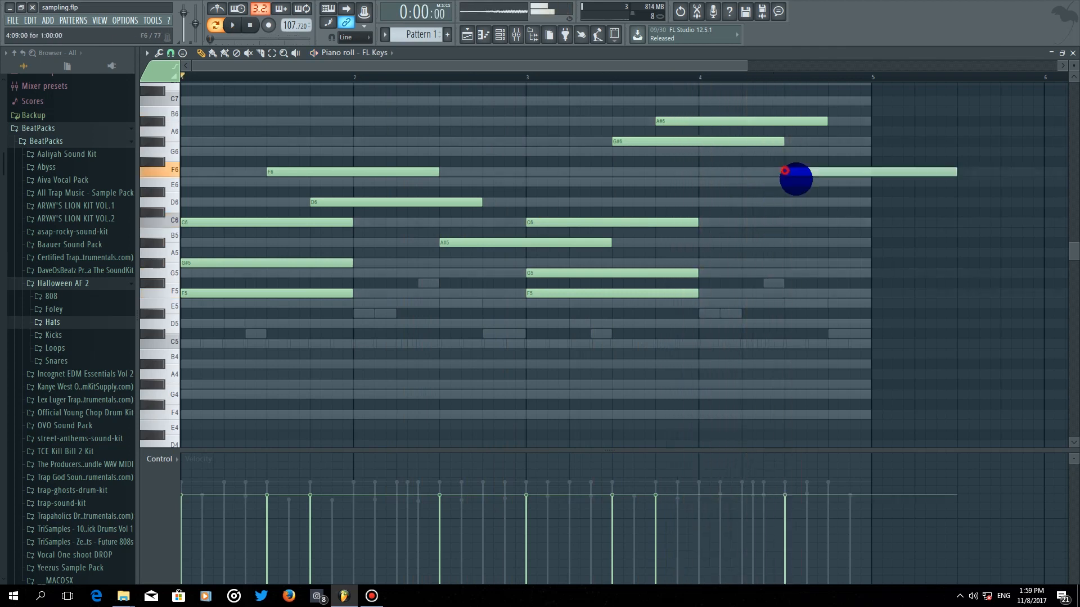
- Build a half-bar chord of F6, D6 and A#5 from beat 3 of bar 4, ending at bar 5
{"action": "left_click_drag", "start_coordinate": [947, 171], "coordinate": [857, 191]}
{"action": "left_click", "coordinate": [785, 203]}
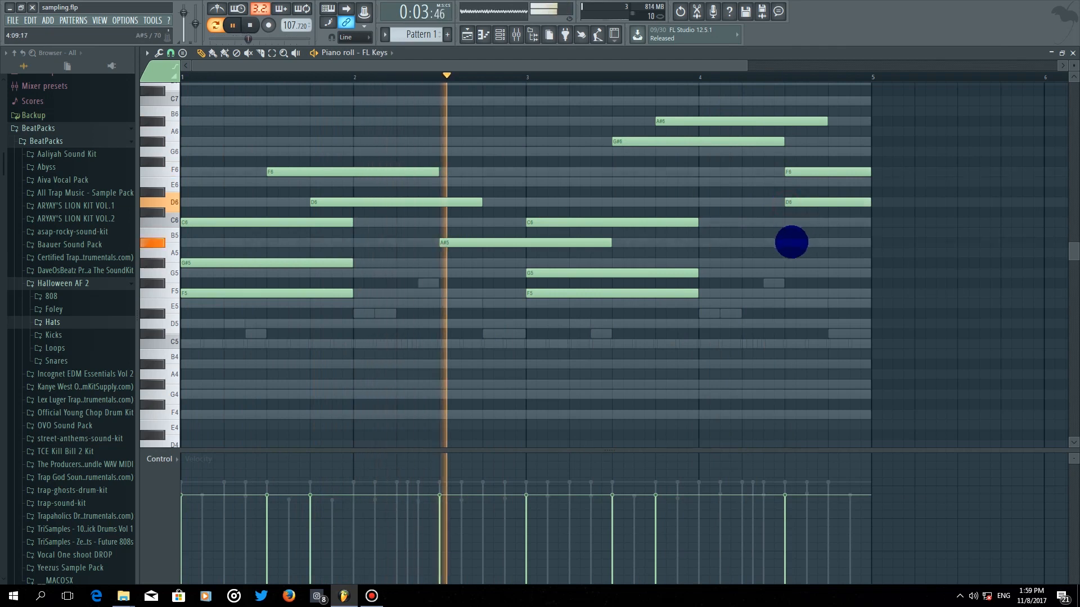
{"action": "left_click_drag", "start_coordinate": [789, 244], "coordinate": [802, 243]}
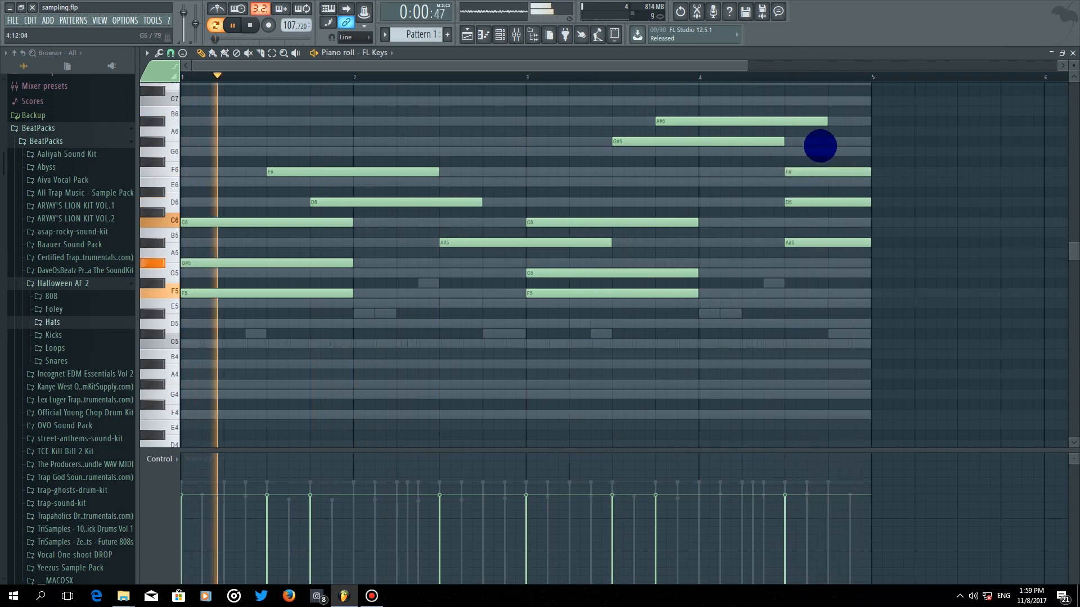
- Lower the closing chord in bar 4 to E6, C6 and G#5
{"action": "left_click_drag", "start_coordinate": [809, 174], "coordinate": [808, 183]}
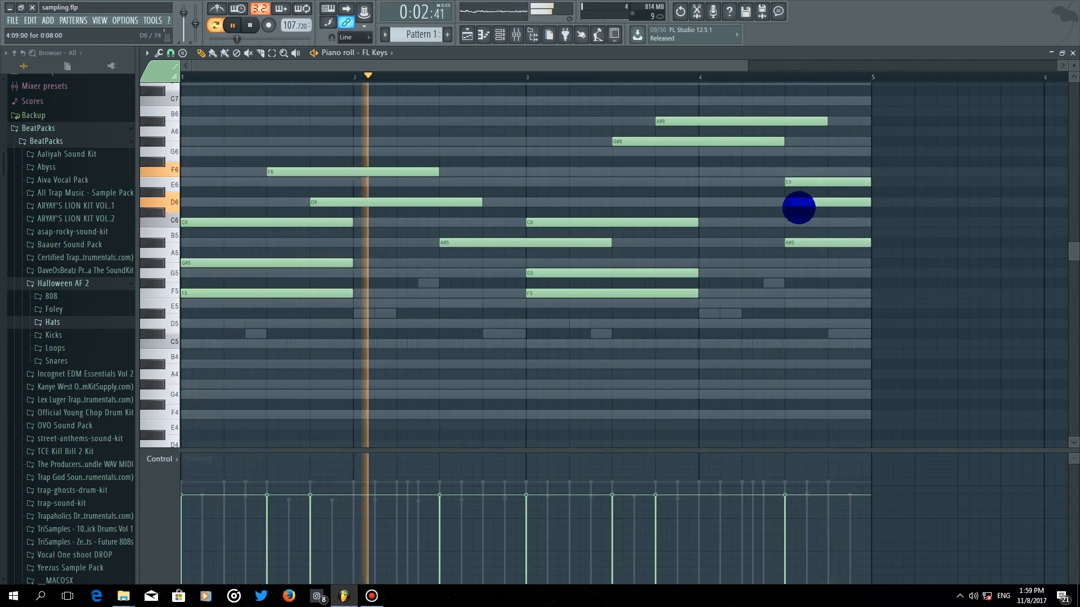
{"action": "left_click", "coordinate": [801, 223]}
{"action": "right_click", "coordinate": [802, 224]}
{"action": "left_click_drag", "start_coordinate": [795, 203], "coordinate": [798, 263]}
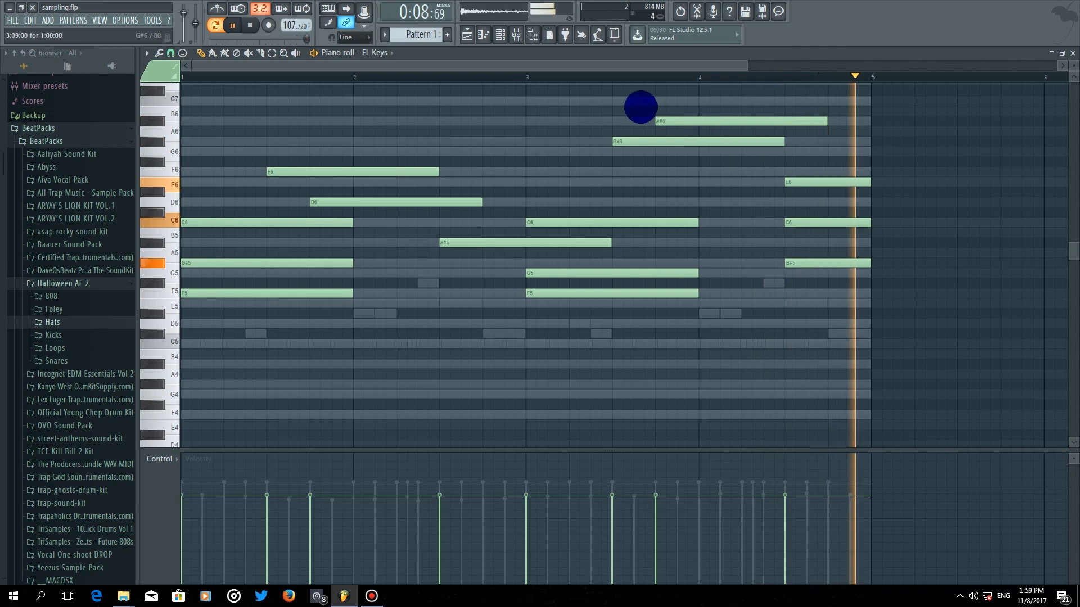
- Lower the closing chord's top note to D6 and add a half-bar G5 note on beat 3 of bar 2
{"action": "key", "text": "space"}
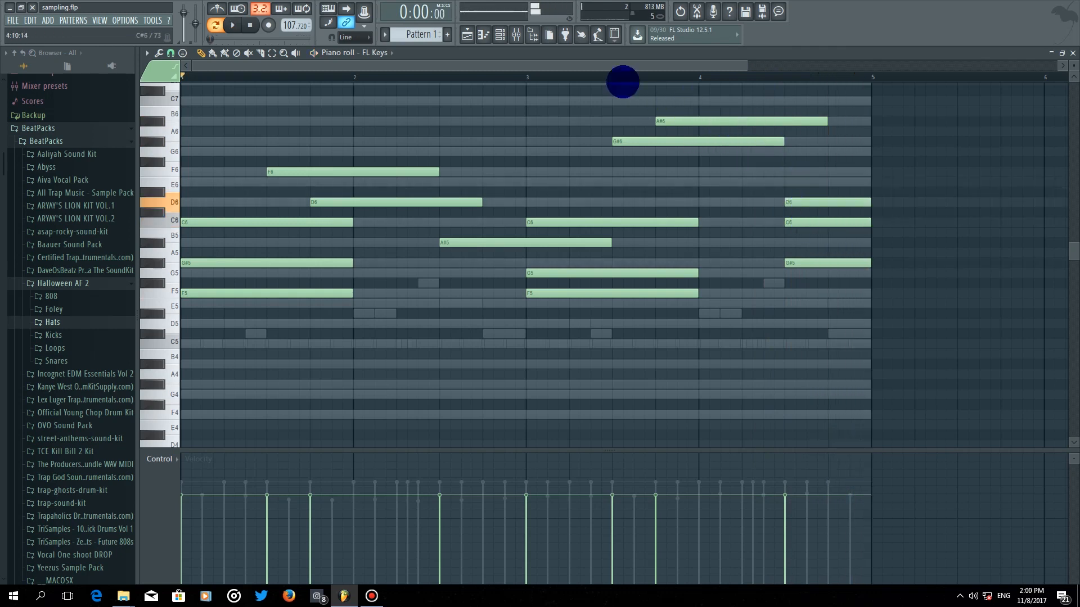
{"action": "key", "text": "space"}
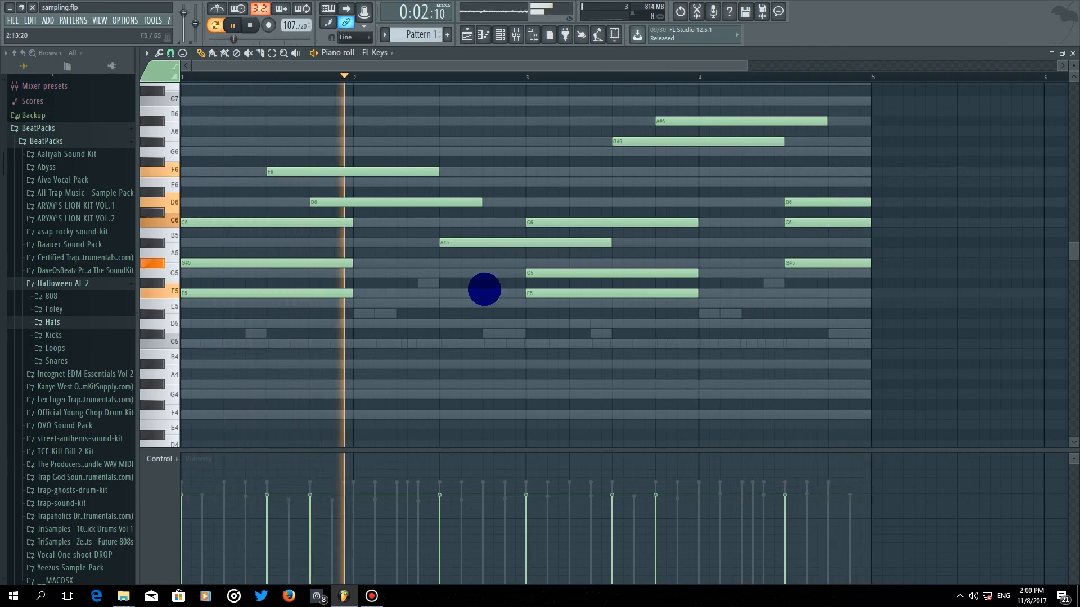
{"action": "left_click", "coordinate": [442, 304]}
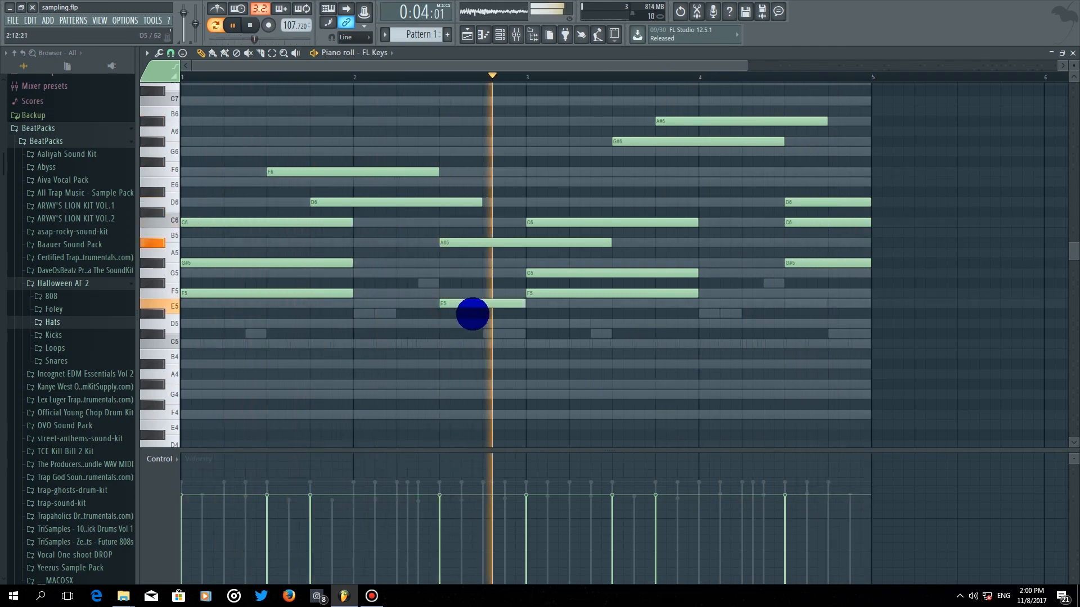
{"action": "key", "text": "space"}
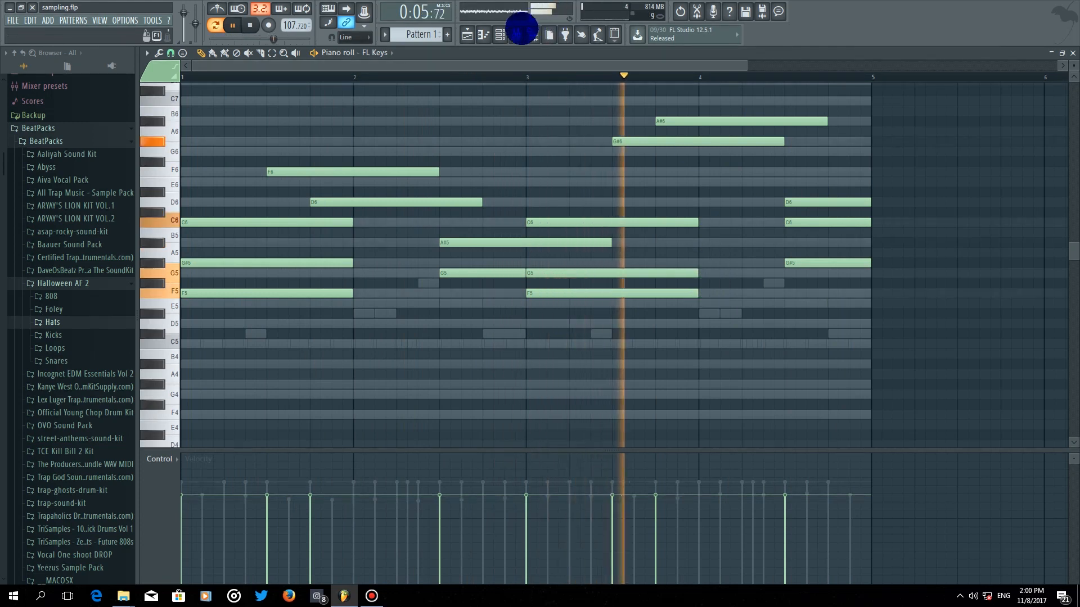
- Stop playback and add a Sakura instrument channel to the channel rack
{"action": "left_click", "coordinate": [516, 34]}
{"action": "left_click", "coordinate": [501, 34]}
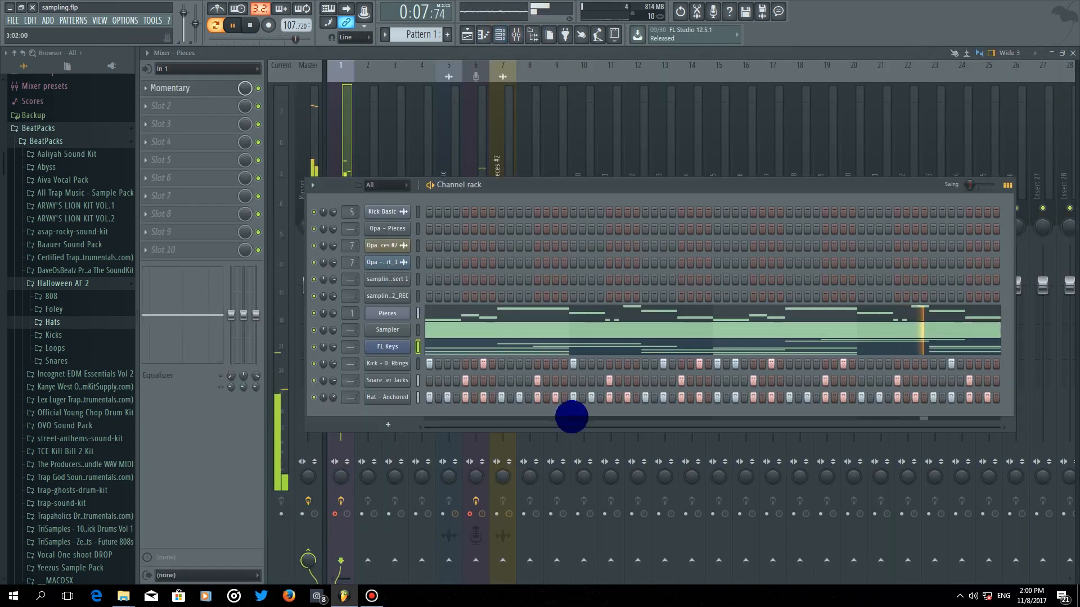
{"action": "key", "text": "space"}
{"action": "left_click", "coordinate": [390, 420]}
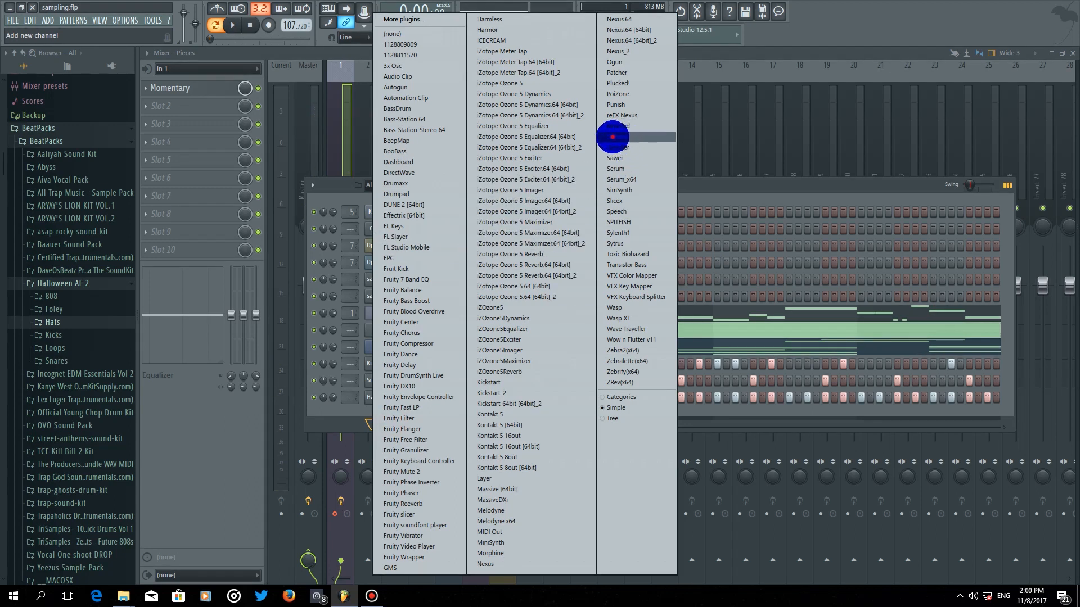
{"action": "left_click", "coordinate": [613, 137]}
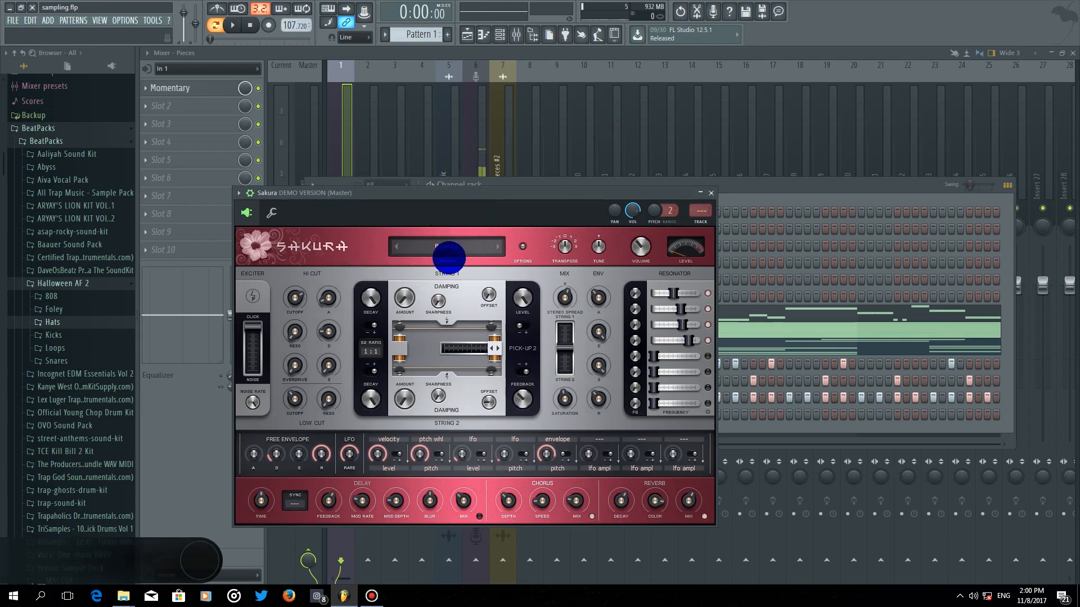
- Load the BW un.ku Cello preset from Sakura's Sonic Haiku Bank
{"action": "left_click", "coordinate": [450, 253]}
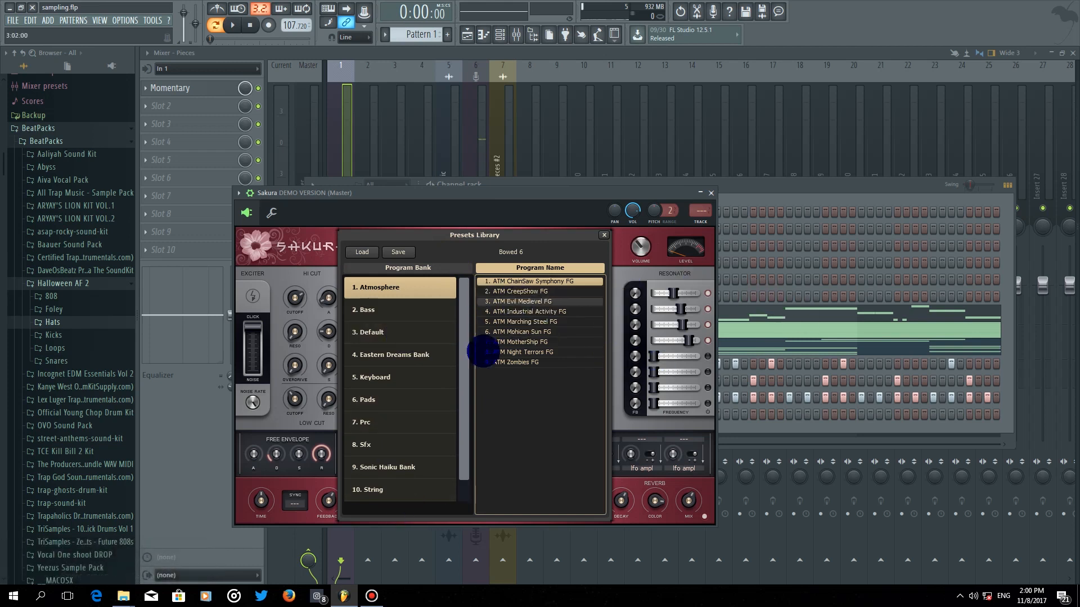
{"action": "left_click", "coordinate": [410, 468]}
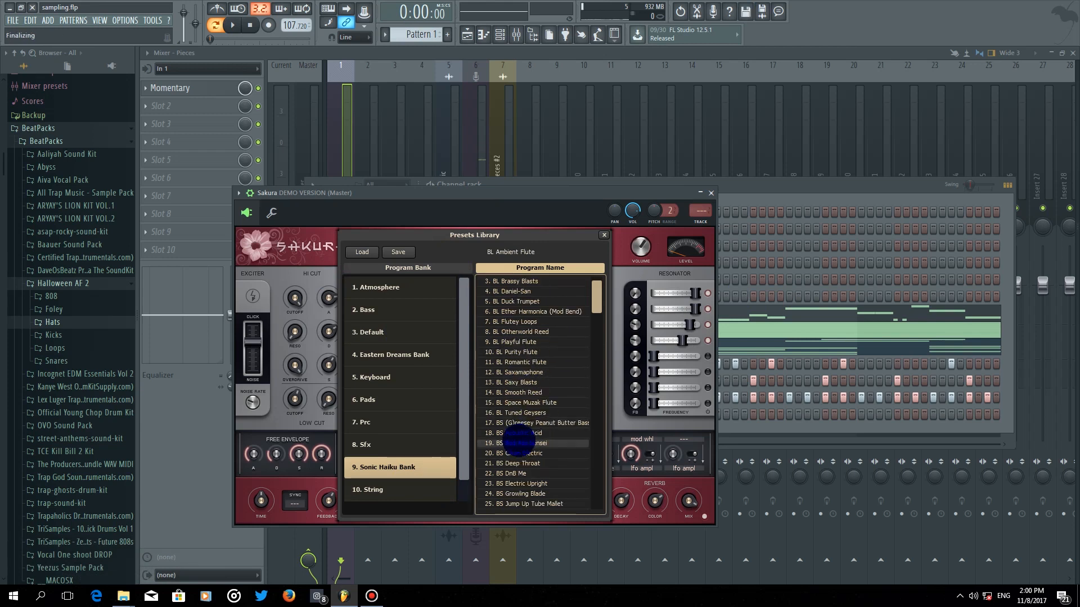
{"action": "scroll", "coordinate": [517, 488], "scroll_direction": "down", "scroll_amount": 3}
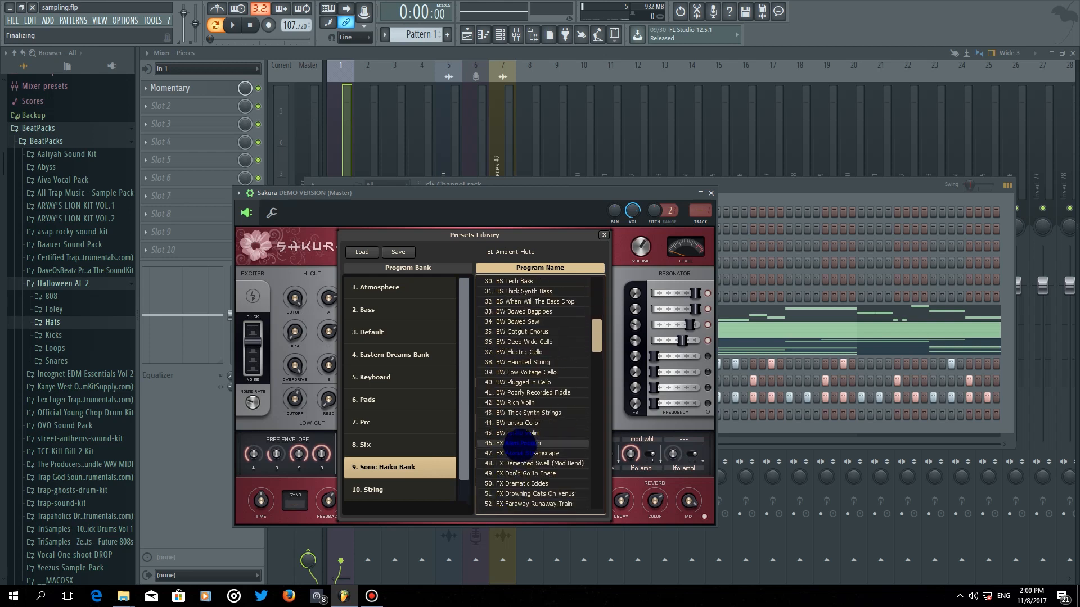
{"action": "double_click", "coordinate": [522, 425]}
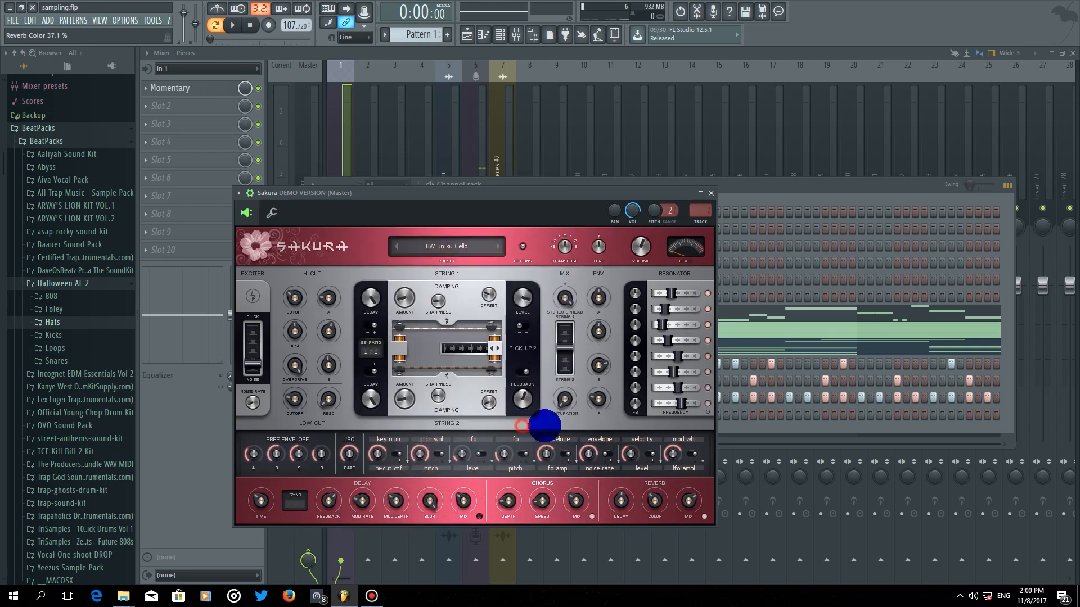
{"action": "left_click", "coordinate": [763, 432]}
- Enter quarter notes for Sakura in the piano roll: F5, G5, A#5, D6 in bar 1 and C6, A#5, G#5, G5 in bar 2
{"action": "right_click", "coordinate": [390, 416]}
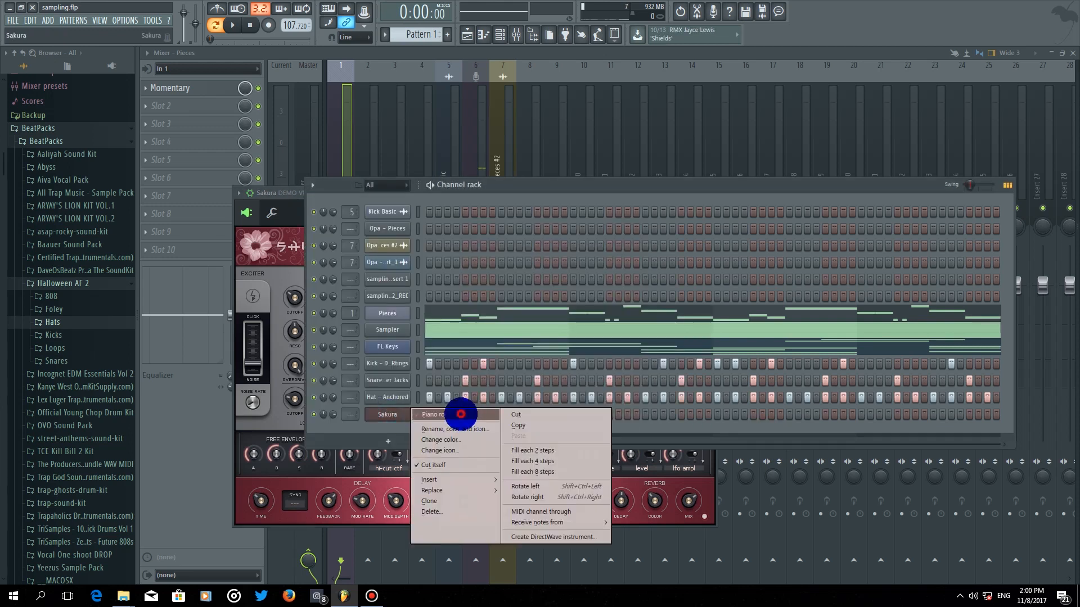
{"action": "left_click", "coordinate": [441, 415]}
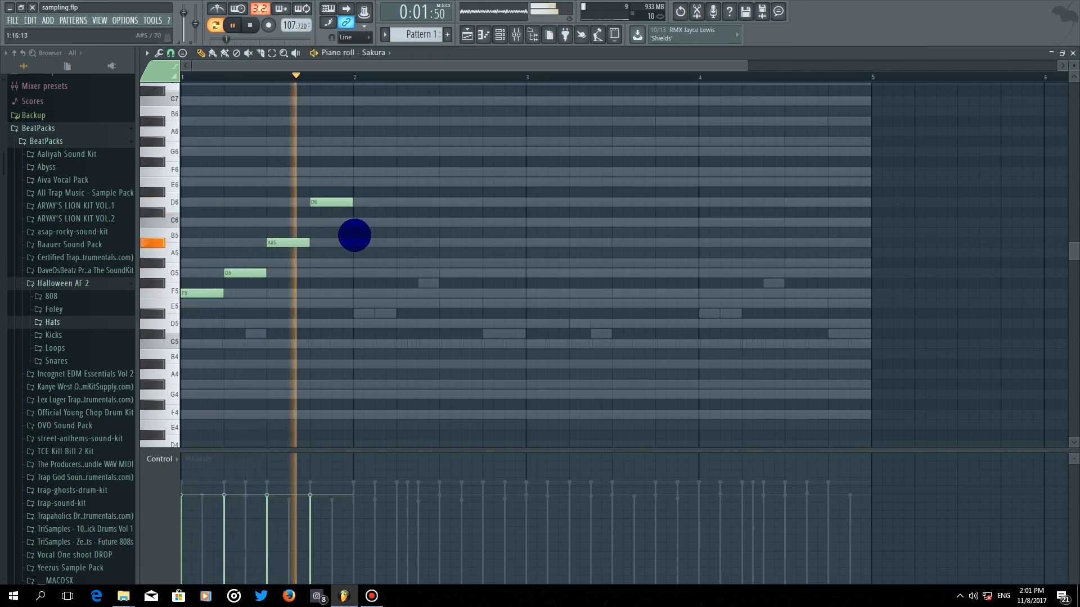
{"action": "left_click", "coordinate": [353, 222]}
{"action": "left_click", "coordinate": [407, 242]}
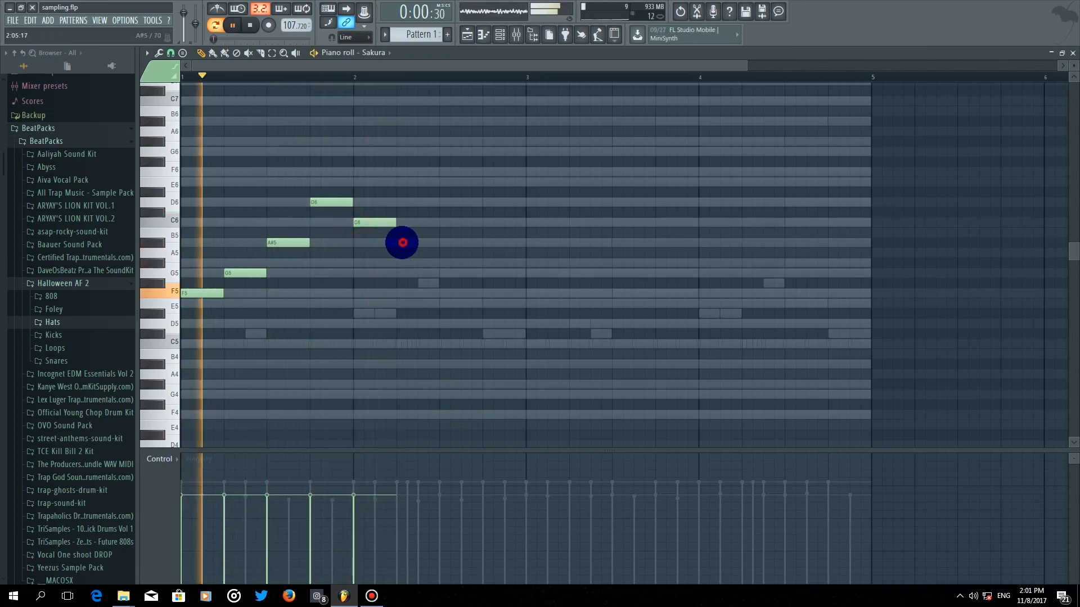
{"action": "left_click", "coordinate": [441, 263]}
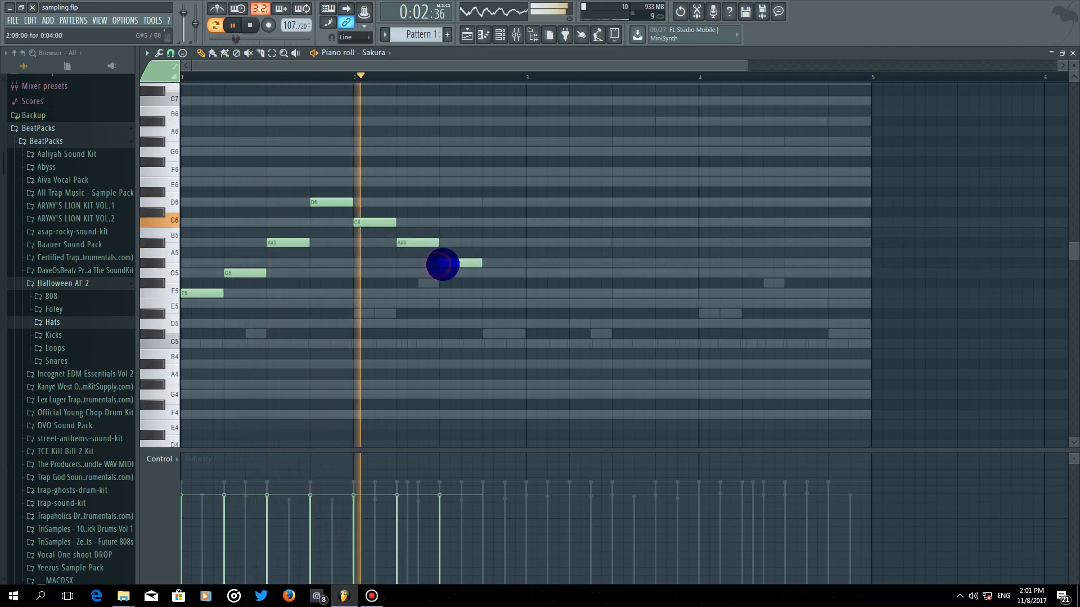
{"action": "left_click", "coordinate": [485, 273]}
- Change the last two notes of bar 2 to C6 and A#5, and duplicate the two-bar melody into bars 3 and 4
{"action": "key", "text": "space"}
{"action": "key", "text": "space"}
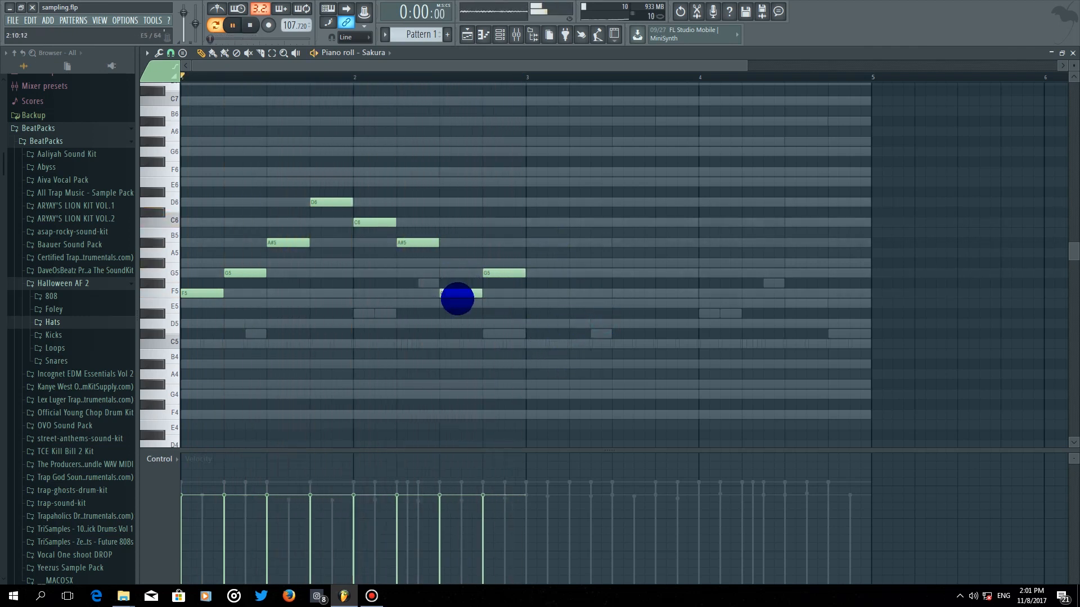
{"action": "left_click_drag", "start_coordinate": [458, 298], "coordinate": [457, 306]}
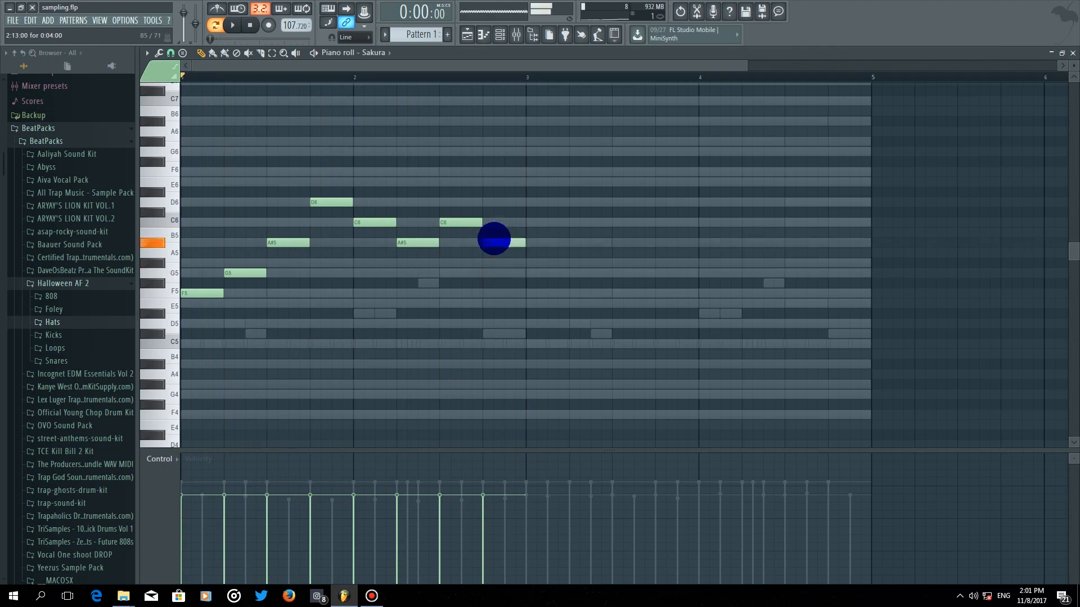
{"action": "left_click_drag", "start_coordinate": [545, 138], "coordinate": [140, 361]}
{"action": "key", "text": "ctrl+b"}
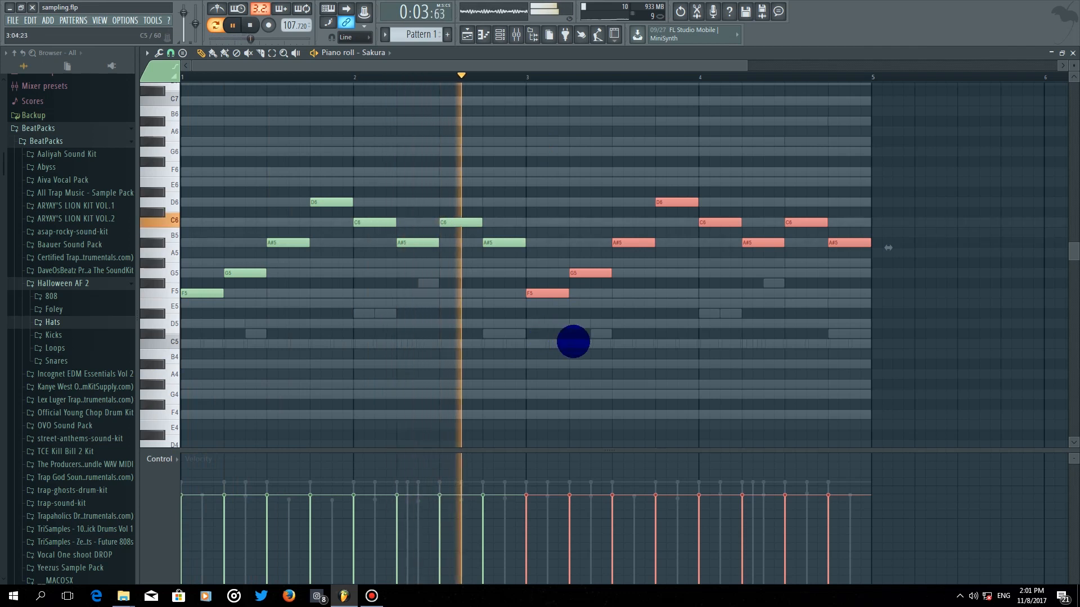
{"action": "left_click", "coordinate": [613, 336], "text": "ctrl"}
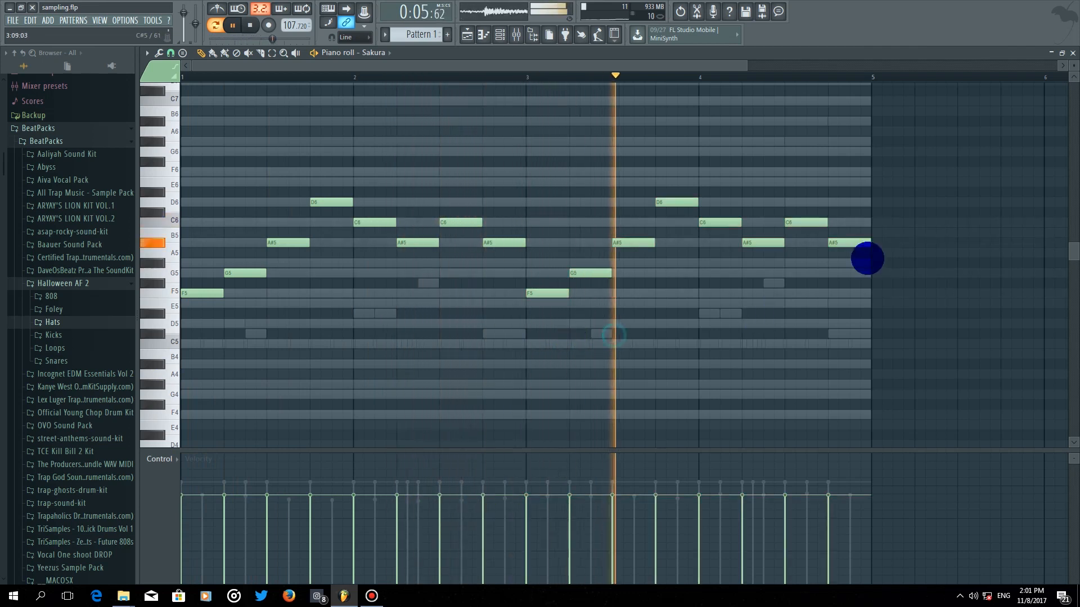
{"action": "left_click_drag", "start_coordinate": [869, 242], "coordinate": [848, 244]}
{"action": "left_click", "coordinate": [851, 263]}
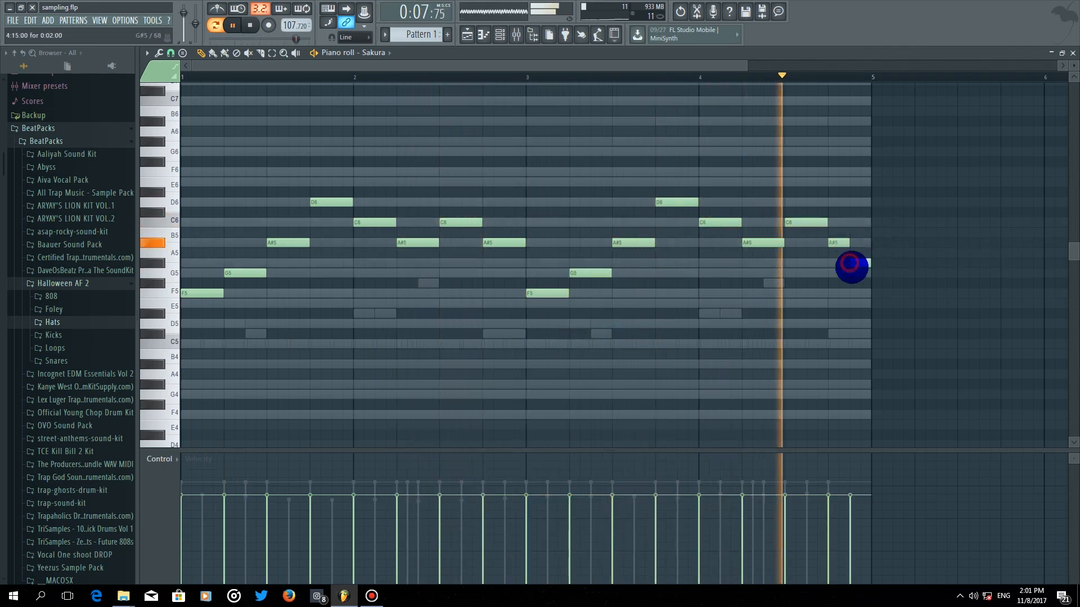
{"action": "right_click", "coordinate": [855, 262]}
{"action": "left_click_drag", "start_coordinate": [848, 245], "coordinate": [872, 249]}
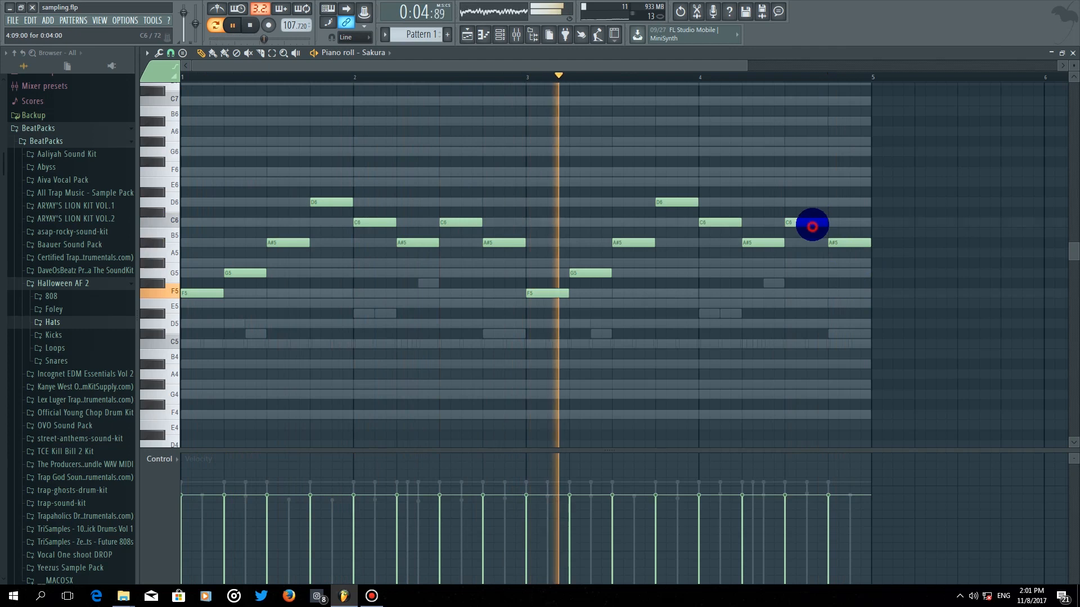
- Raise the last two notes of bar 4 to D6 and C6
{"action": "left_click_drag", "start_coordinate": [811, 221], "coordinate": [812, 207]}
{"action": "left_click_drag", "start_coordinate": [839, 241], "coordinate": [842, 217]}
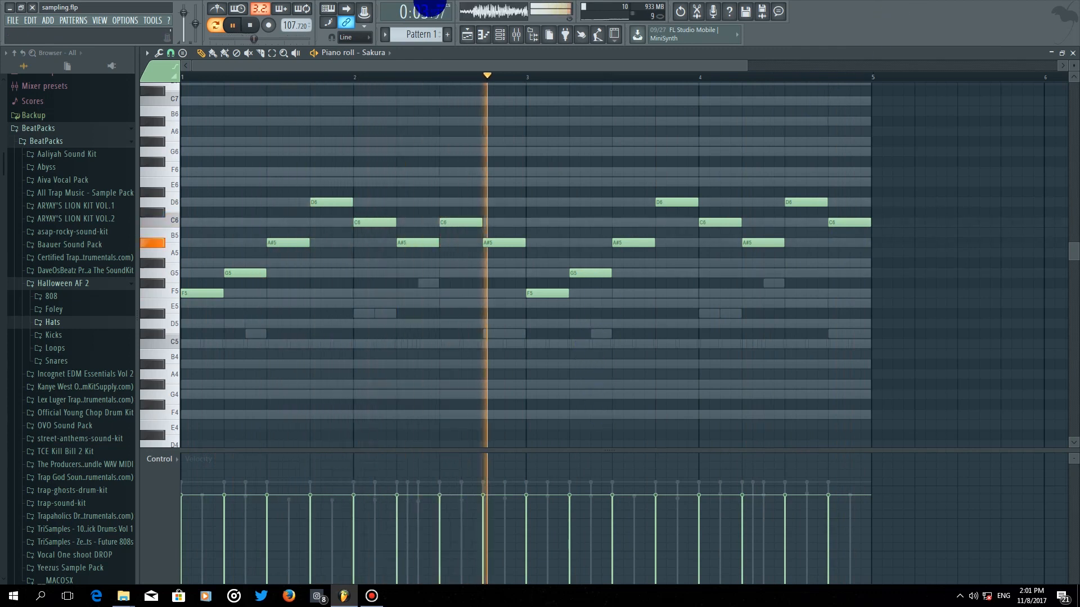
- Select the channel rack channels from the 2_REC sampling clip down to Sakura
{"action": "left_click", "coordinate": [514, 35]}
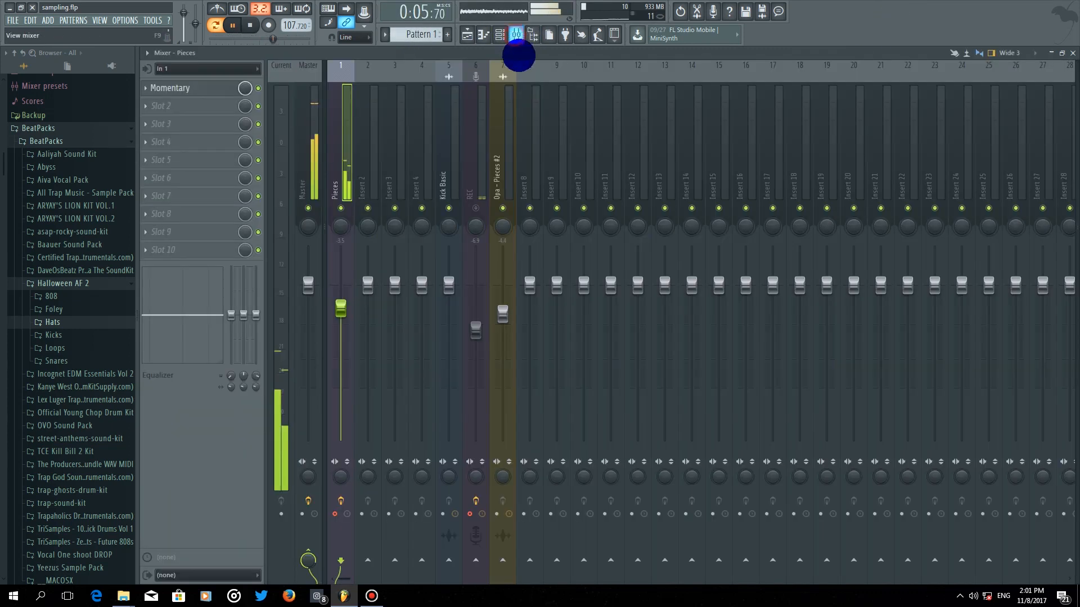
{"action": "left_click", "coordinate": [498, 35]}
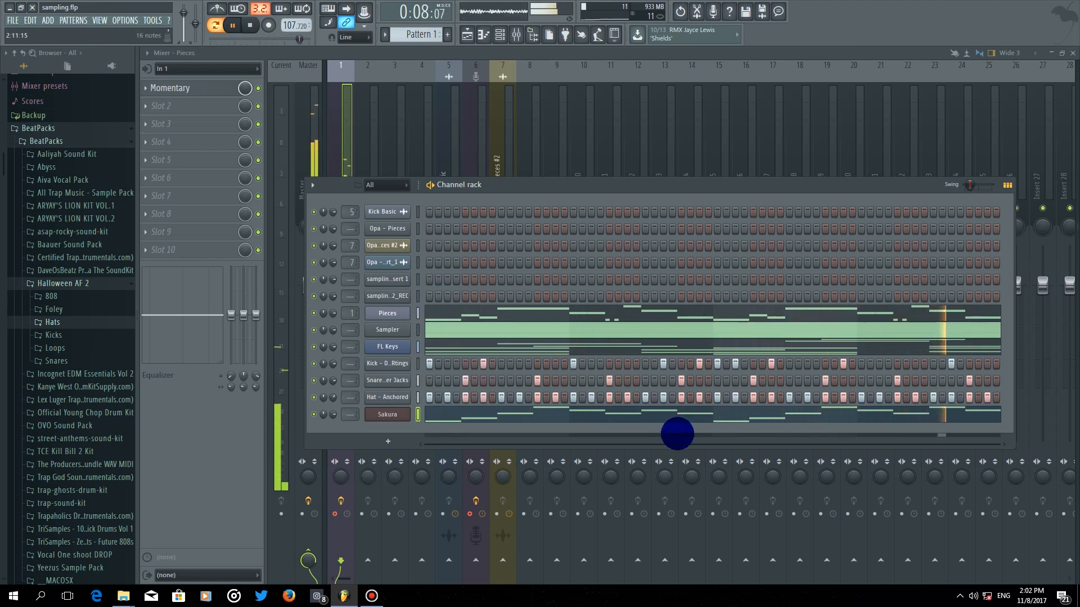
{"action": "left_click_drag", "start_coordinate": [416, 313], "coordinate": [415, 419]}
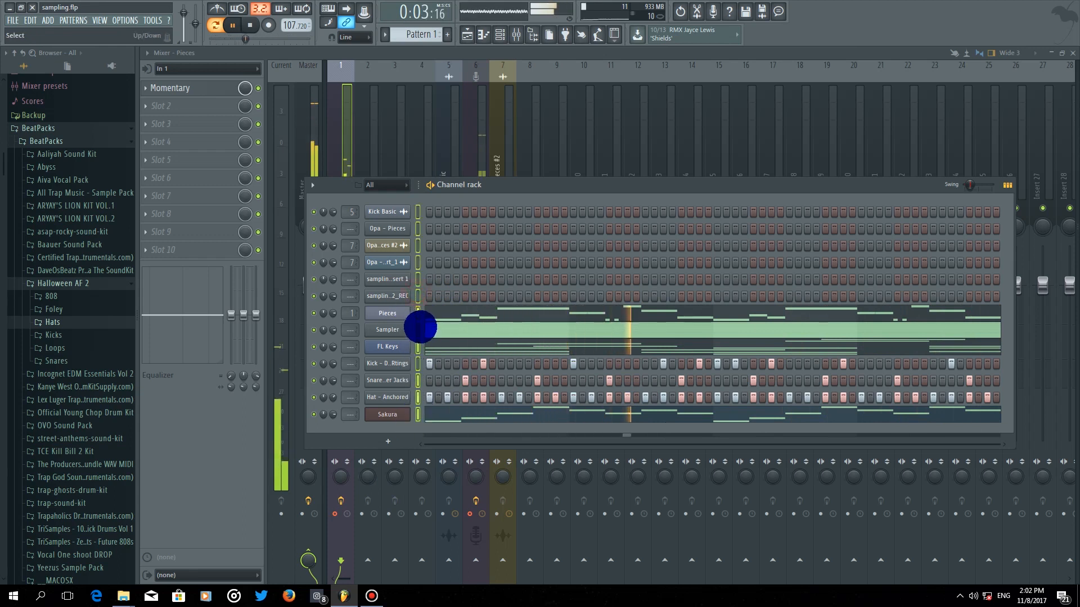
{"action": "left_click_drag", "start_coordinate": [417, 297], "coordinate": [411, 468]}
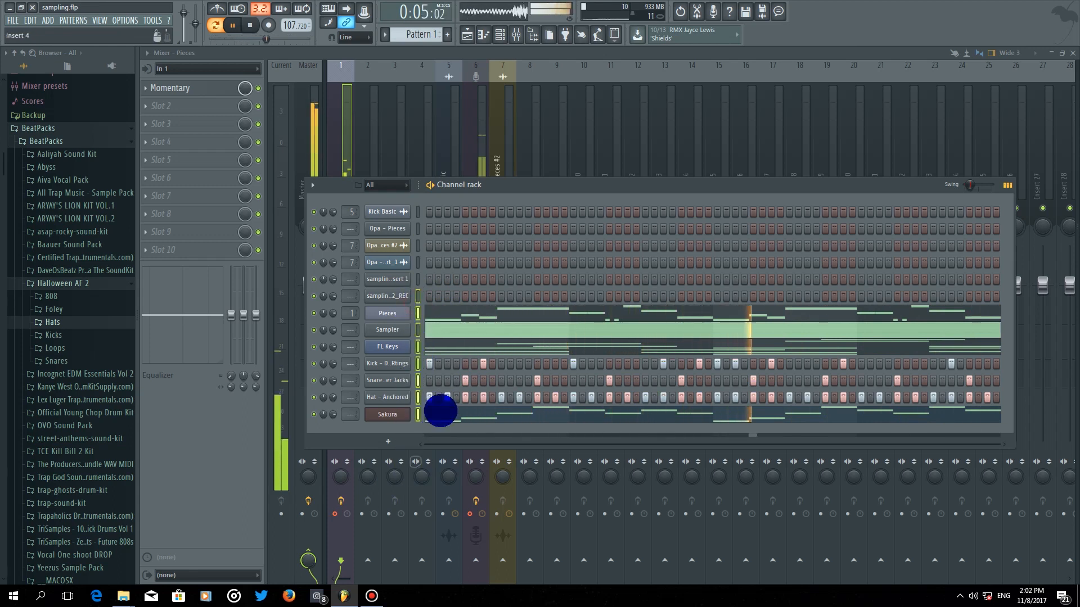